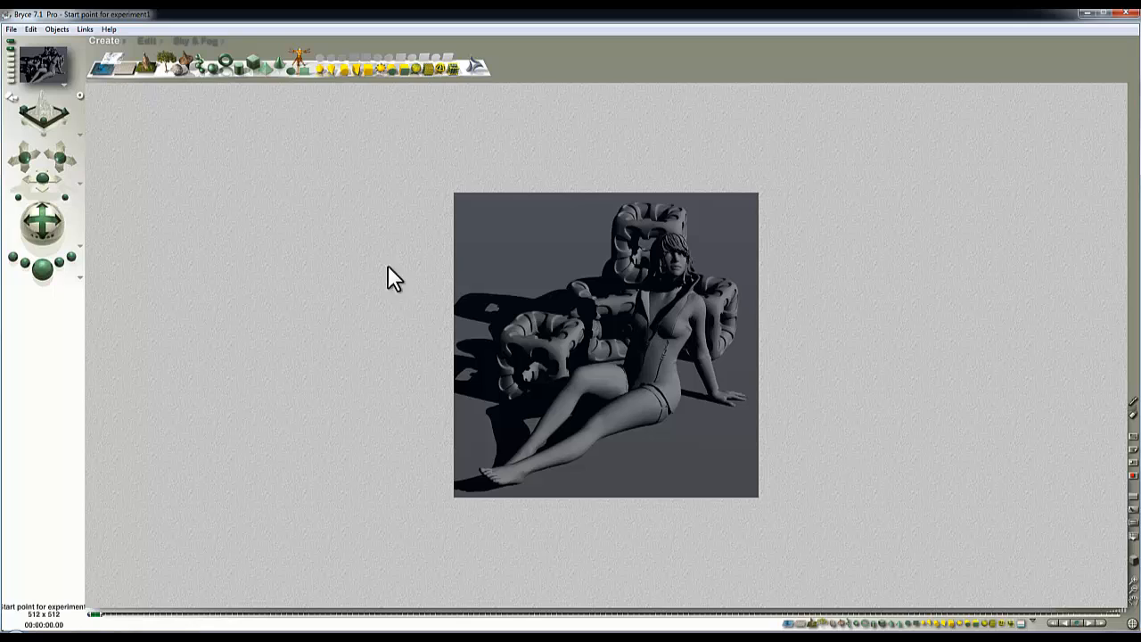
# - Set the diffuse colour of all objects' material to white with lightness 255 and render the scene
pyautogui.click(829, 440)
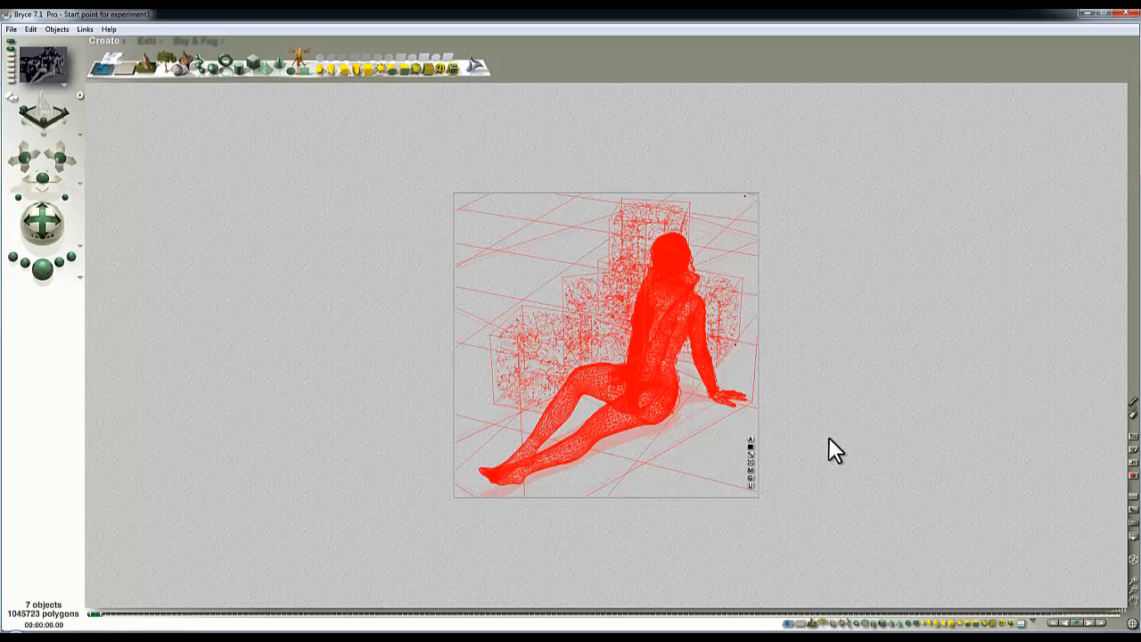
pyautogui.click(751, 471)
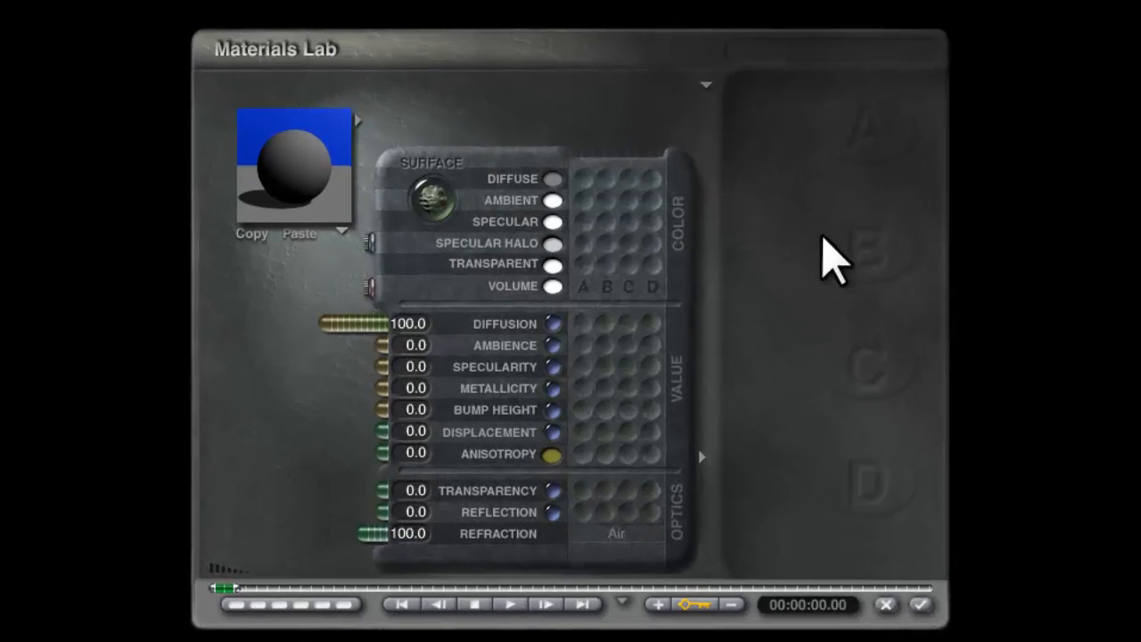
pyautogui.click(549, 181)
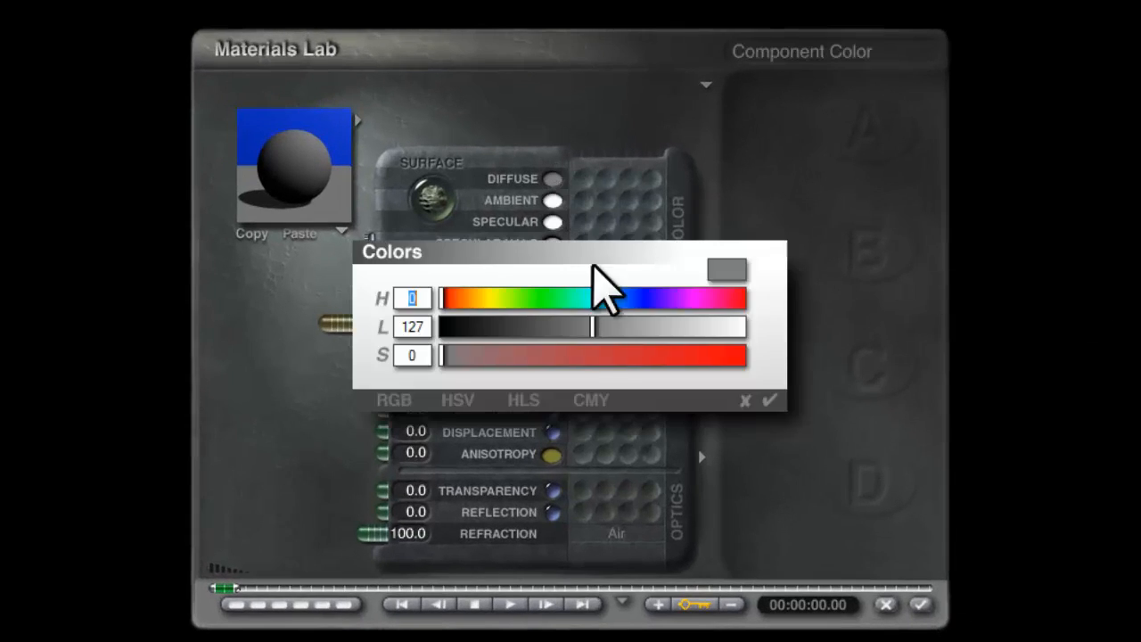
pyautogui.moveTo(594, 327); pyautogui.dragTo(759, 268)
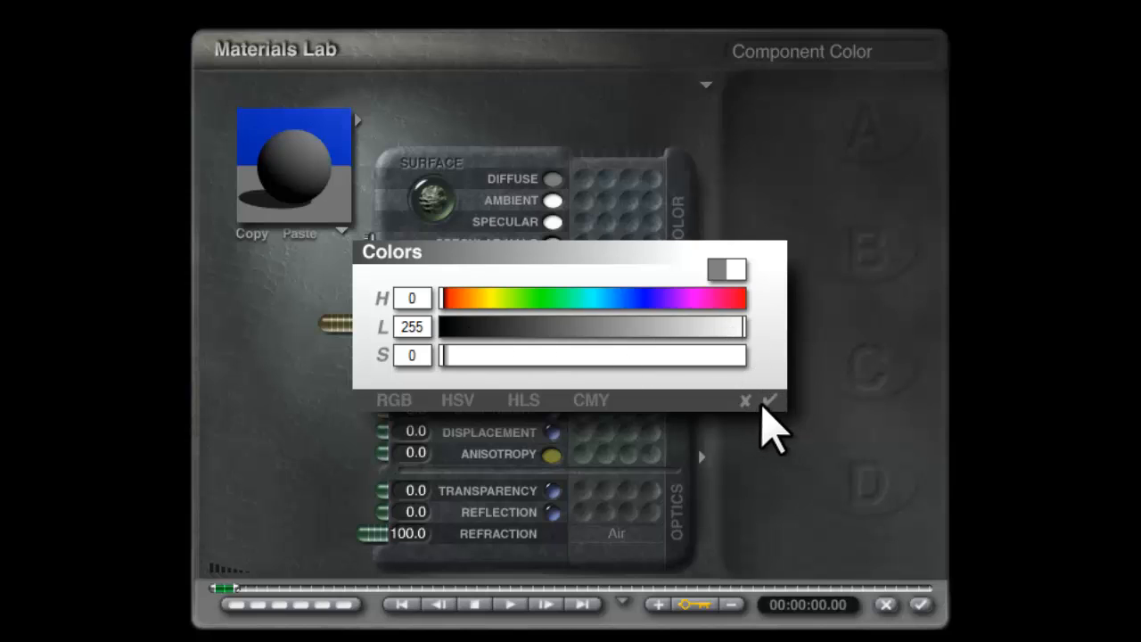
pyautogui.click(766, 401)
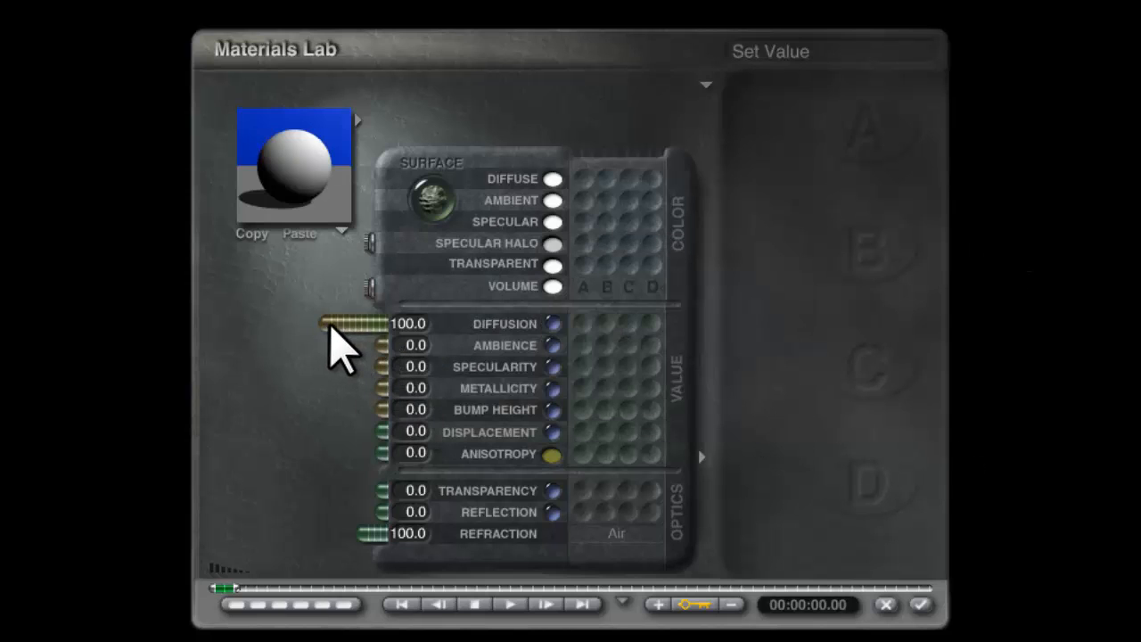
pyautogui.click(921, 606)
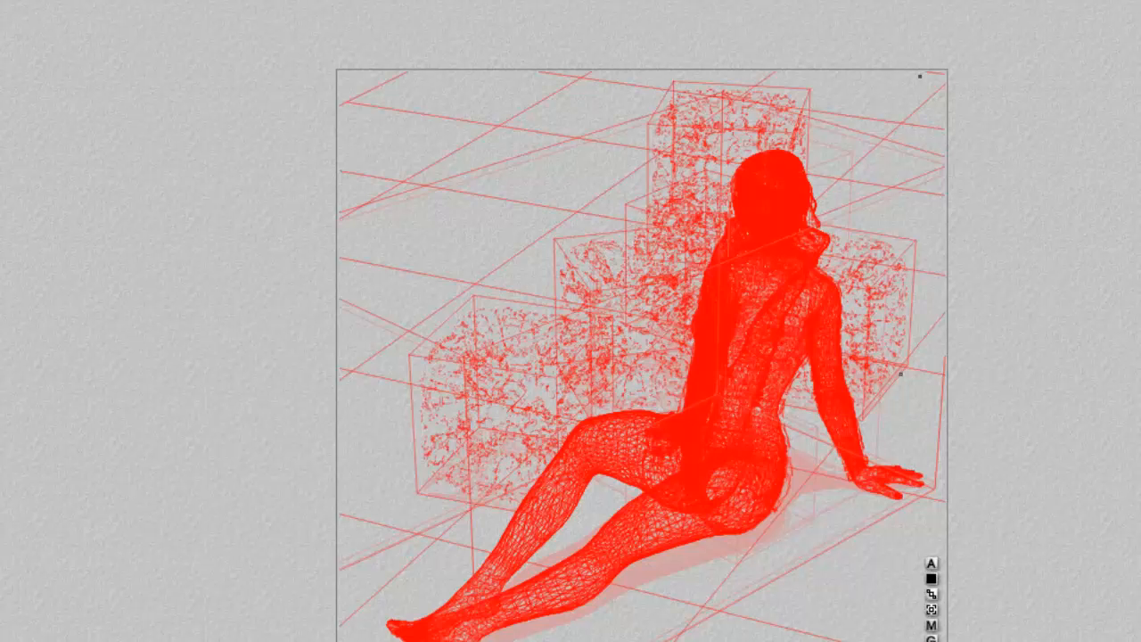
pyautogui.click(0, 299)
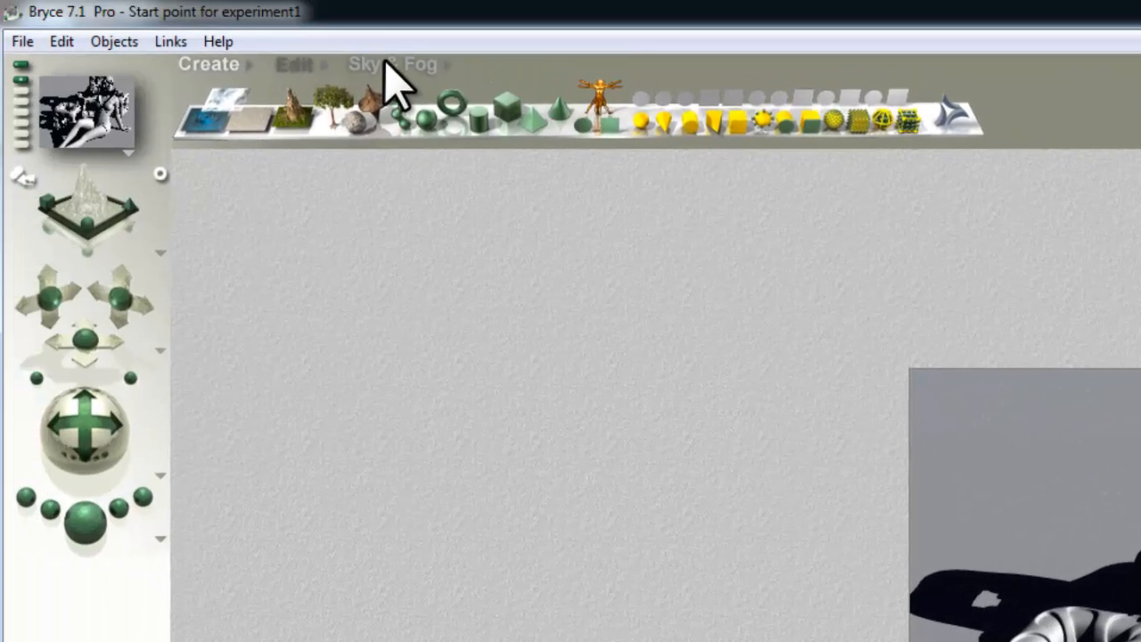
# - Switch the scene's sky mode from the daytime sky to the dark one
pyautogui.click(385, 61)
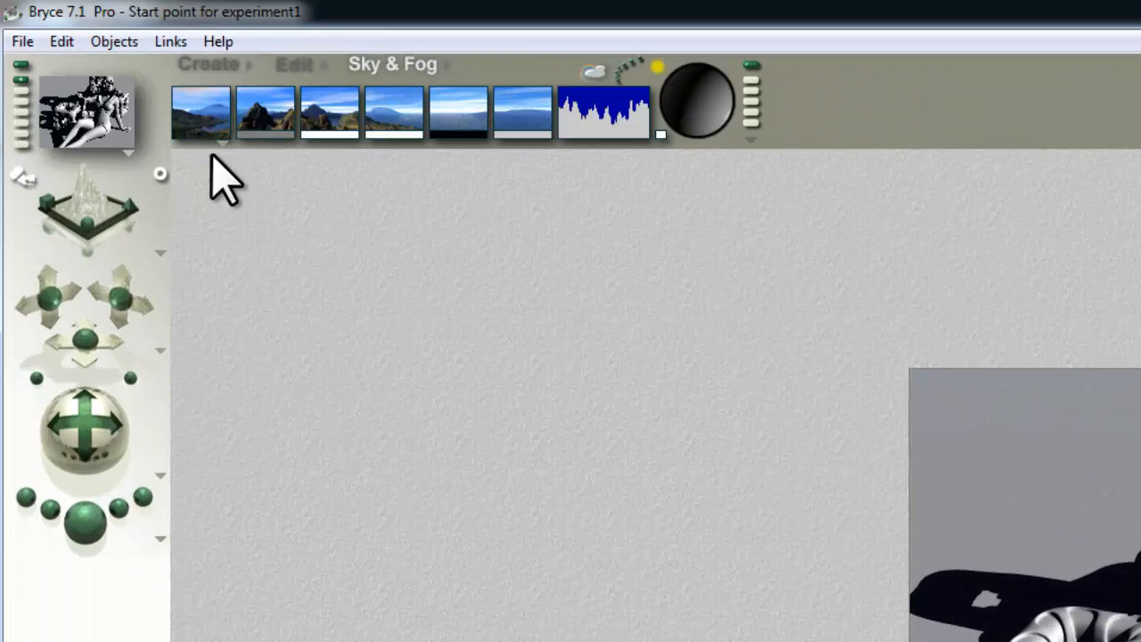
pyautogui.click(221, 145)
pyautogui.click(248, 215)
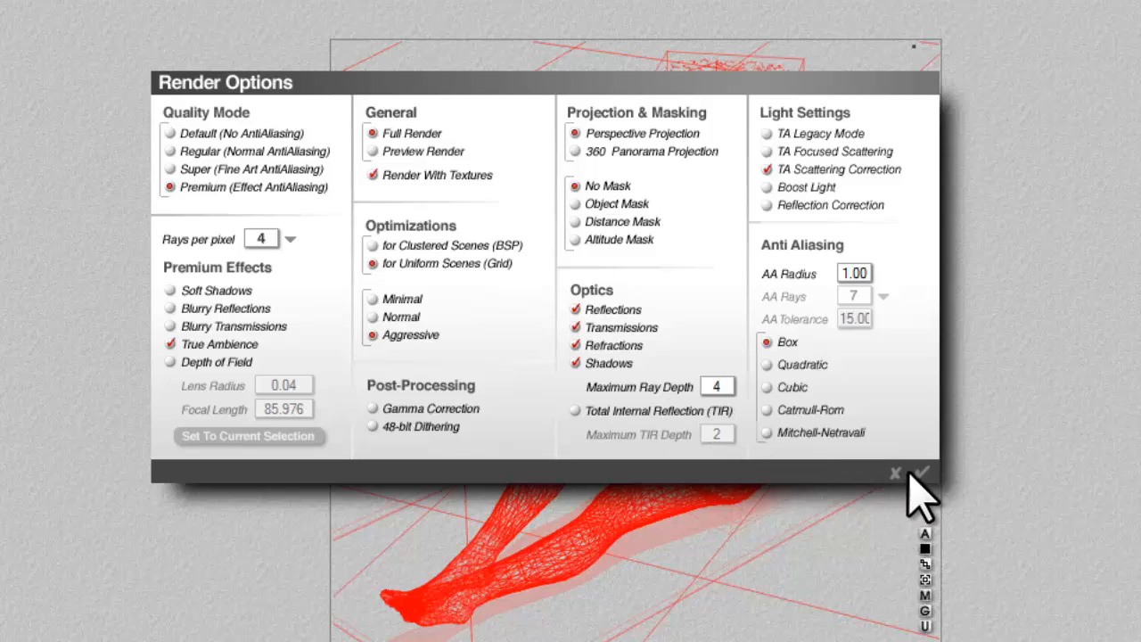
# - Render the scene in Premium quality at 4 rays per pixel with True Ambience and TA Scattering Correction
pyautogui.click(921, 472)
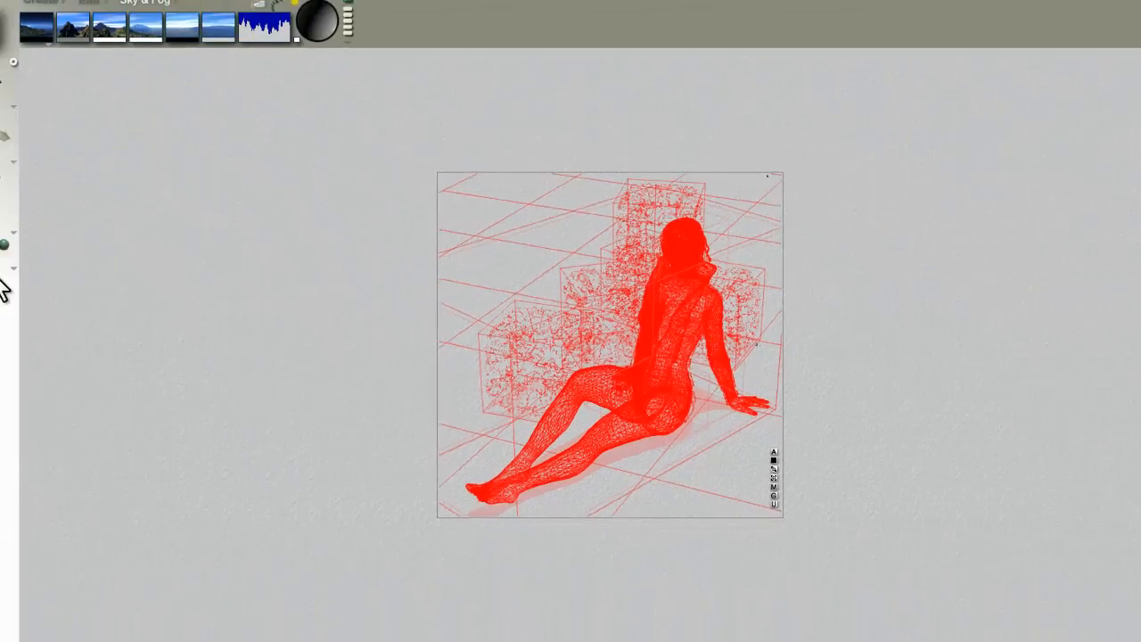
pyautogui.click(41, 271)
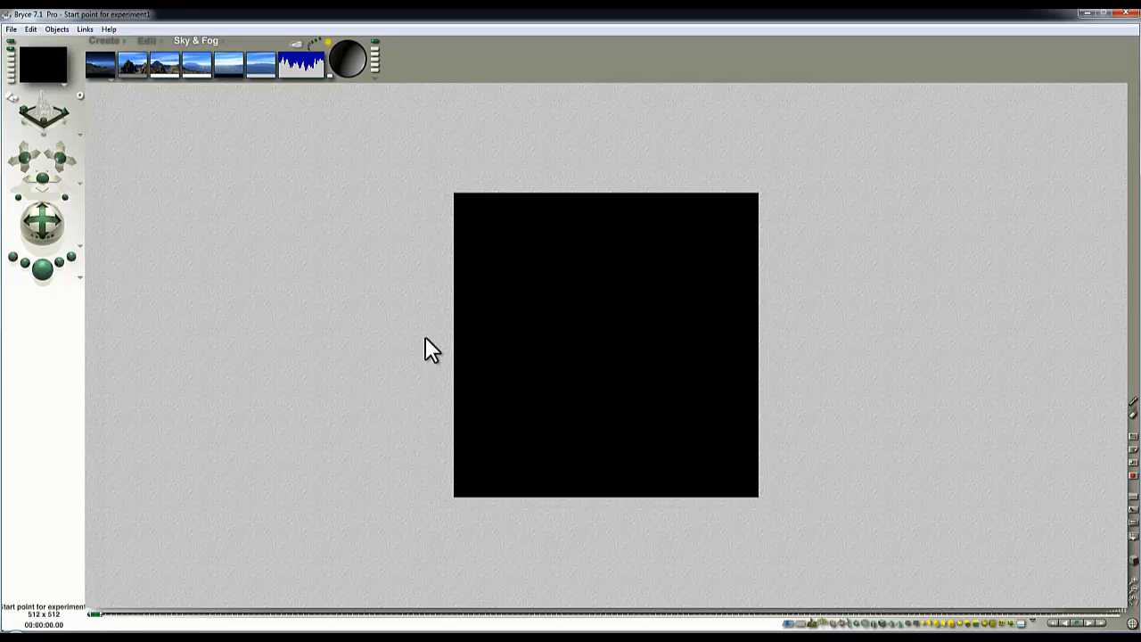
pyautogui.press('Escape')
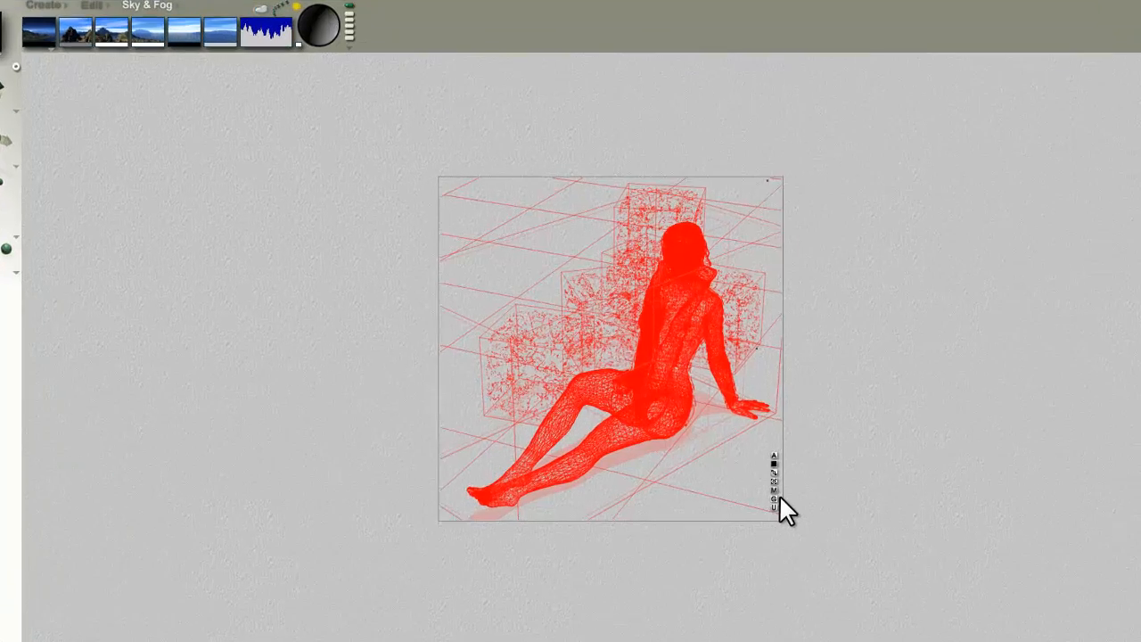
# - Set the material ambience of all objects to 100 and render the scene
pyautogui.click(773, 490)
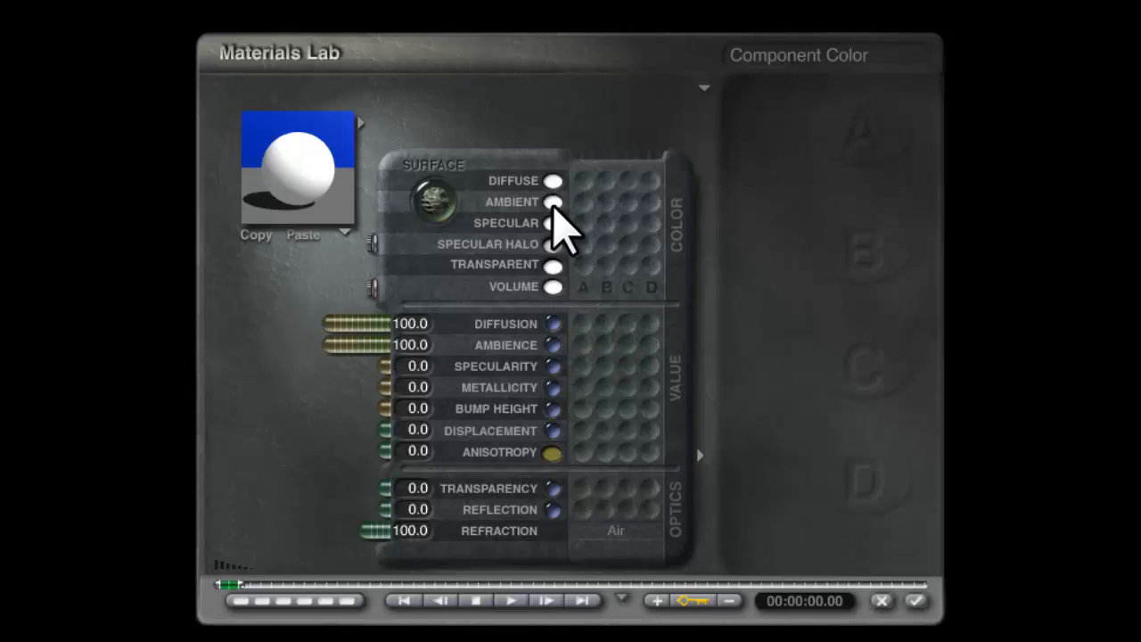
pyautogui.click(915, 601)
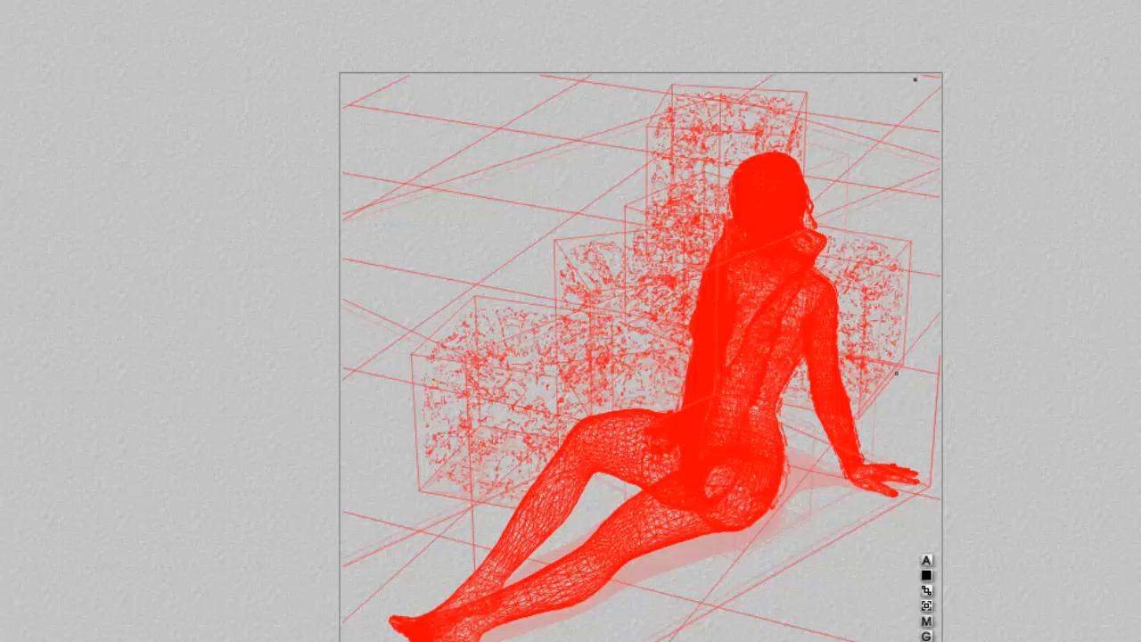
pyautogui.click(2, 337)
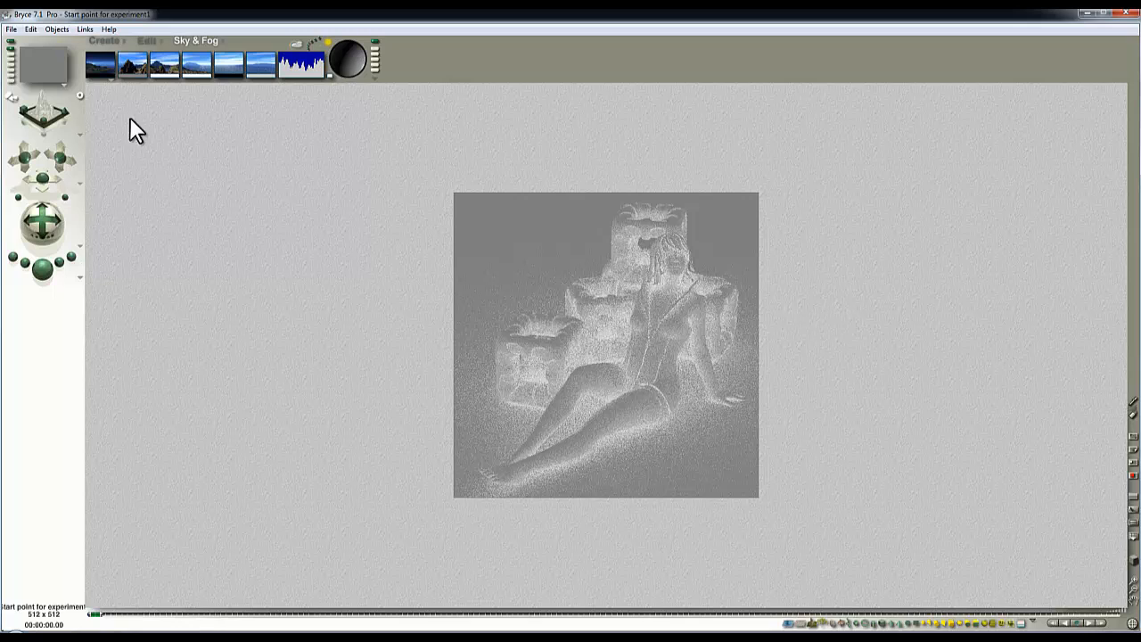
pyautogui.press('Escape')
# - Darken the sky's ambient colour to a lightness of 46 and render the scene
pyautogui.click(140, 77)
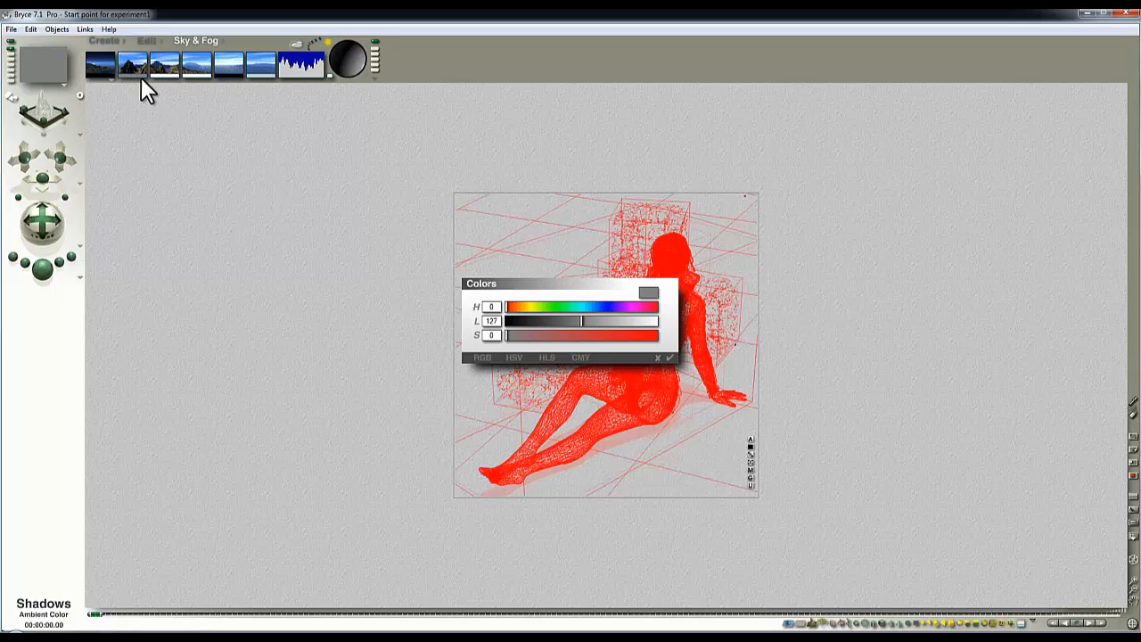
pyautogui.moveTo(581, 323); pyautogui.dragTo(532, 322)
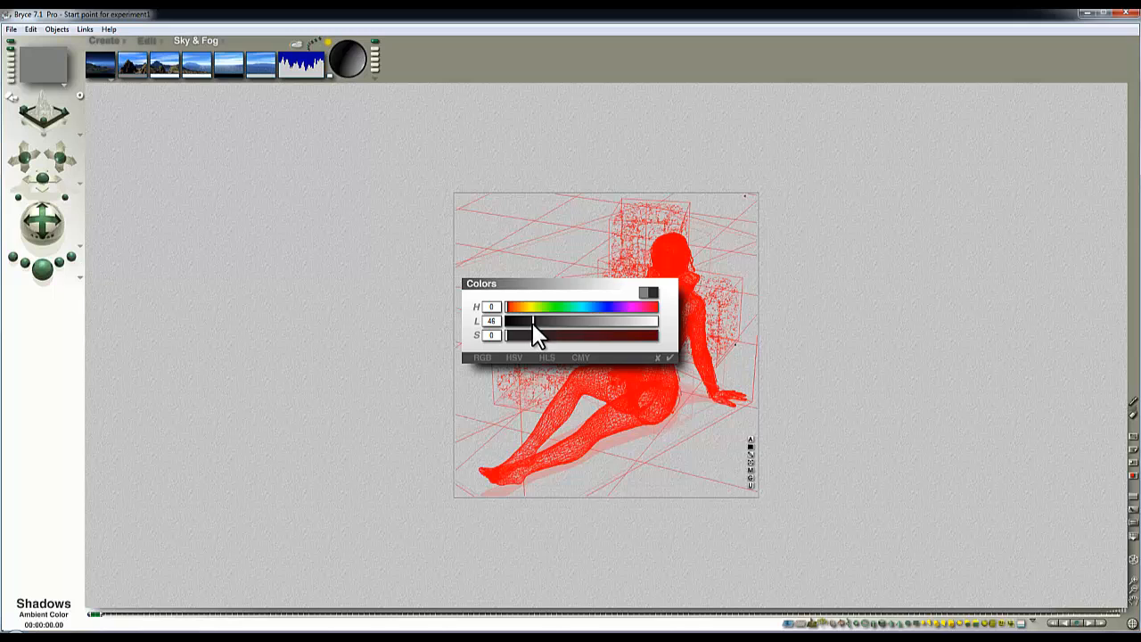
pyautogui.click(670, 358)
pyautogui.click(42, 267)
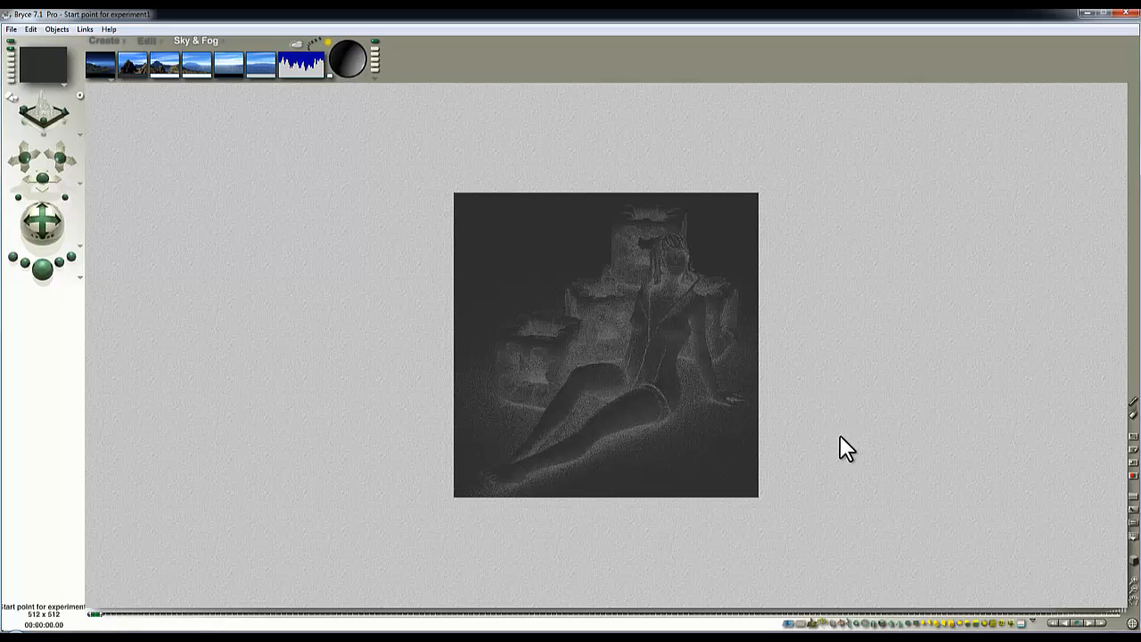
# - Select all objects and open their material in the Materials Lab
pyautogui.hotkey('ctrl', 'a')
pyautogui.click(750, 471)
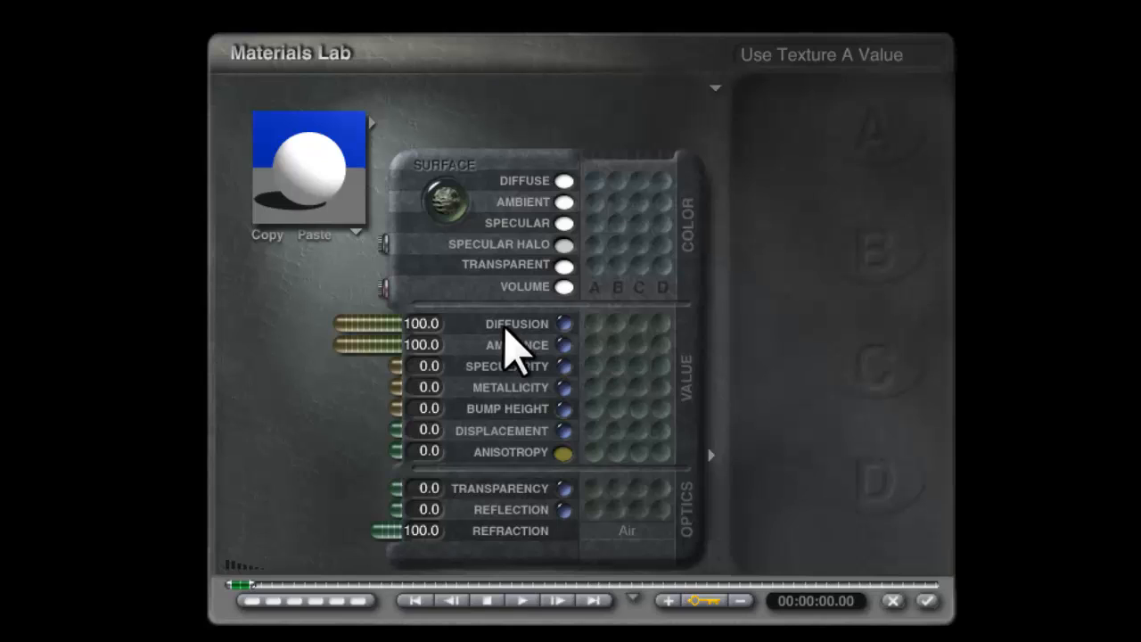
# - Try to set the material's diffusion value to 999
pyautogui.click(423, 324)
pyautogui.write('999')
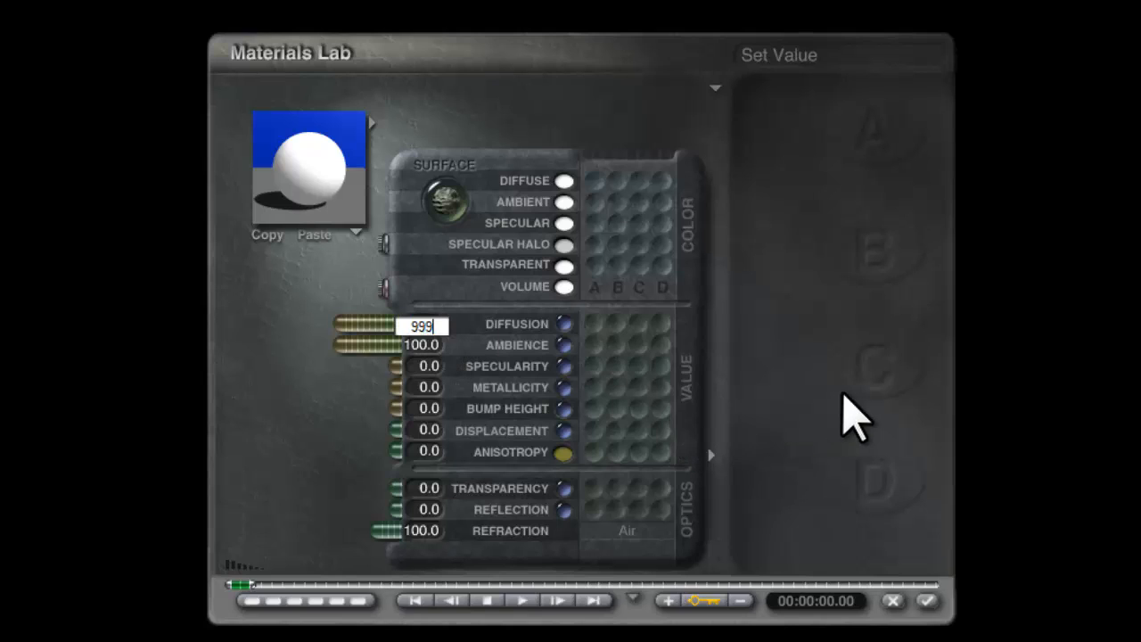
pyautogui.press('Return')
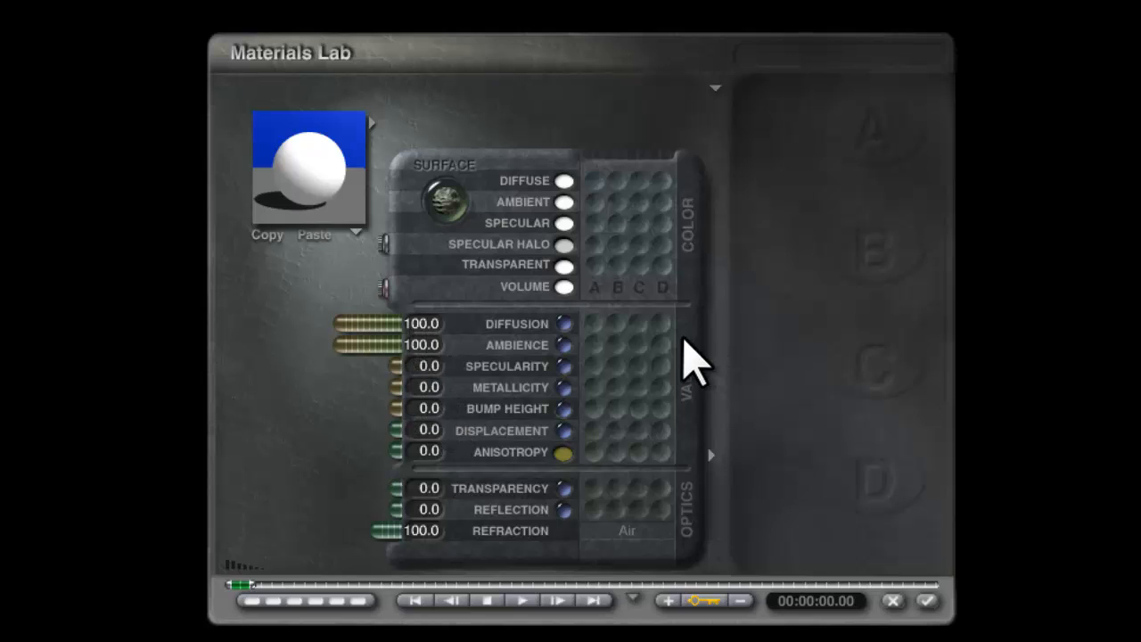
# - Drive the diffusion value with texture A, using the CheckBlue texture from the Basic category
pyautogui.click(594, 324)
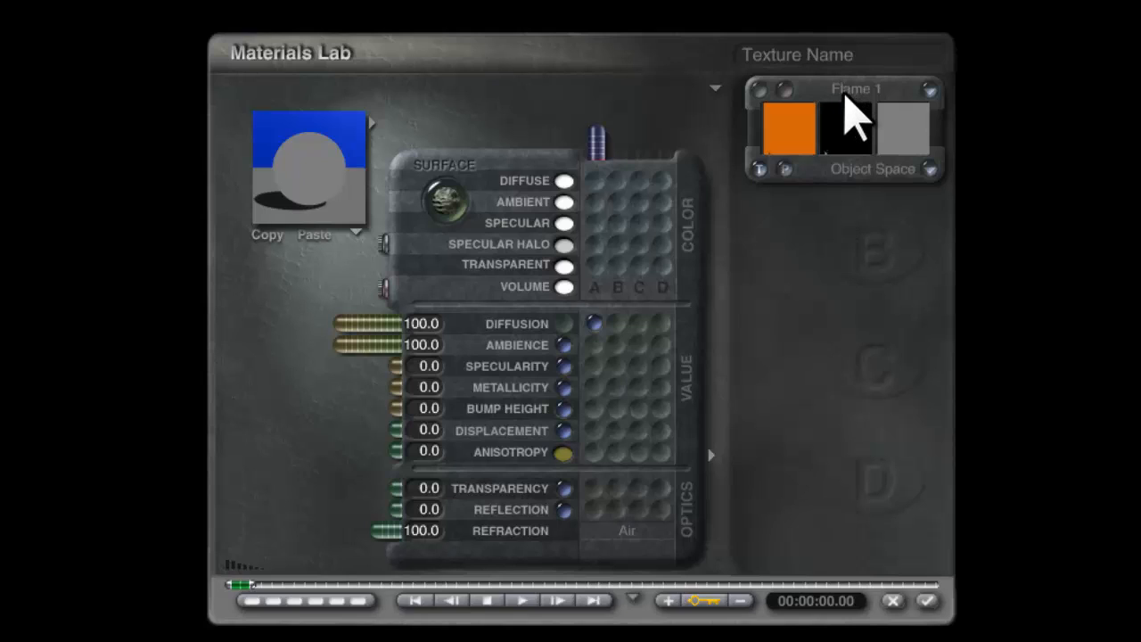
pyautogui.click(854, 98)
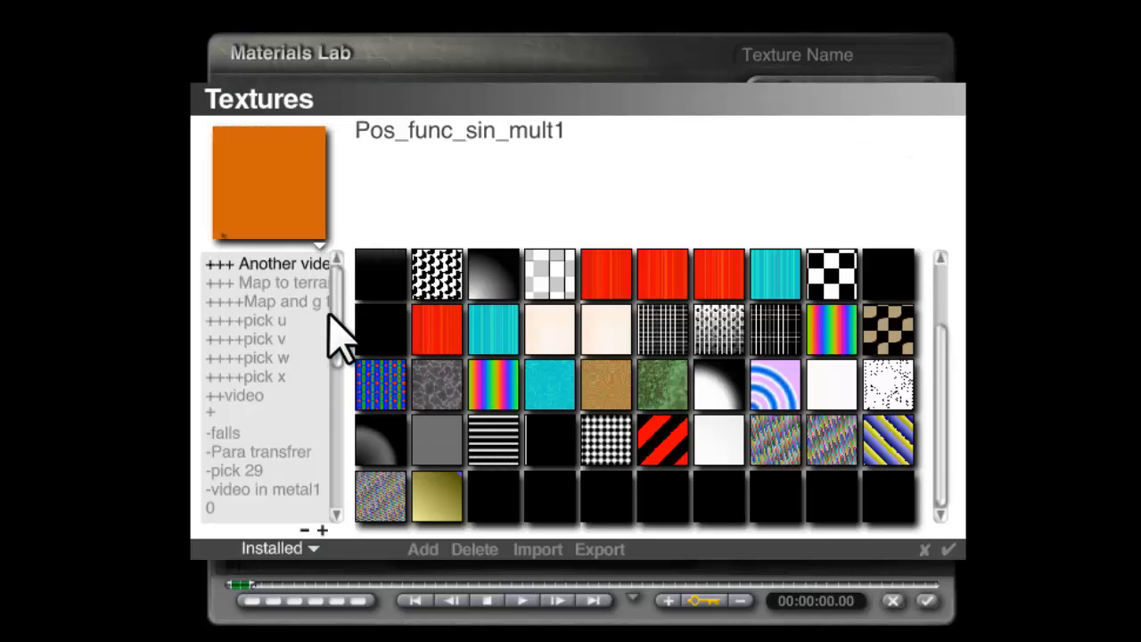
pyautogui.moveTo(331, 330); pyautogui.dragTo(330, 382)
pyautogui.click(227, 452)
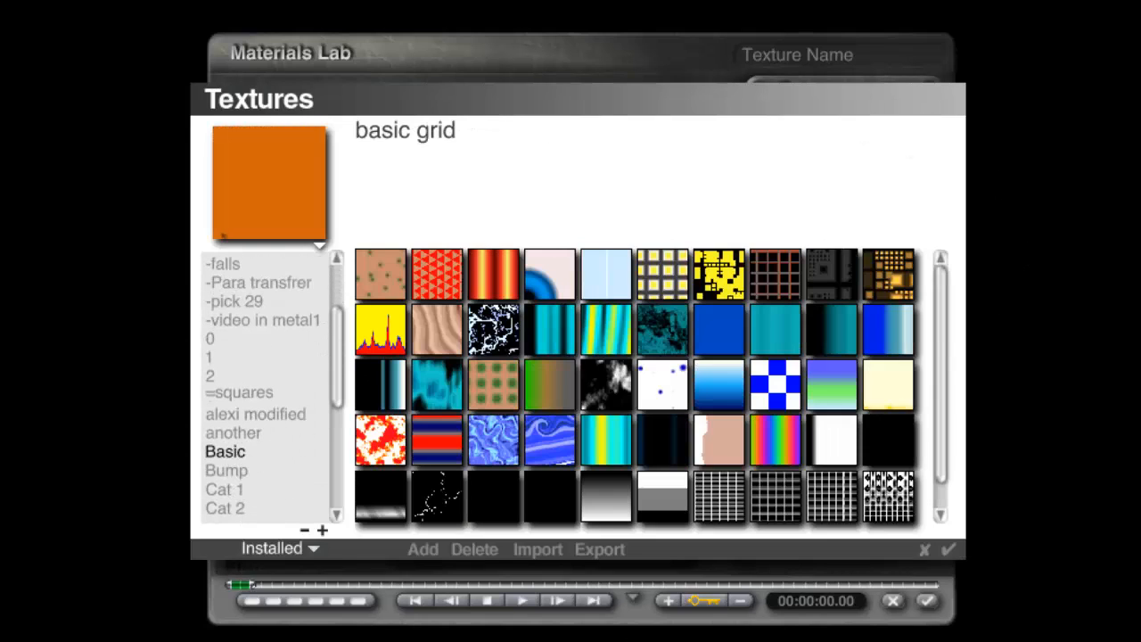
pyautogui.click(773, 379)
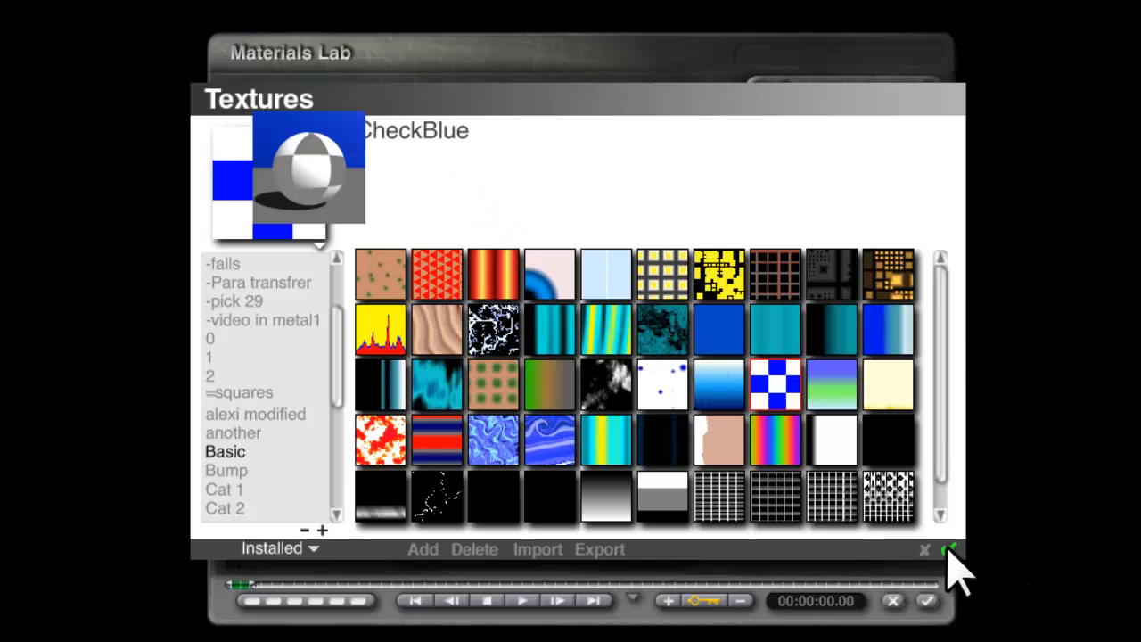
pyautogui.click(929, 603)
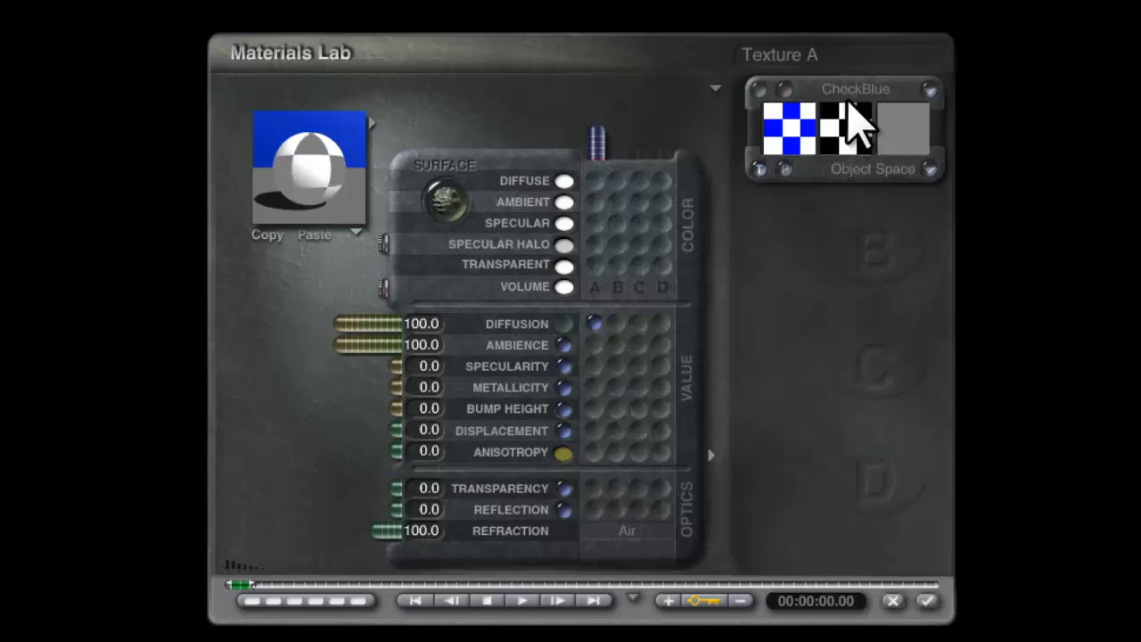
# - Open texture A in the Deep Texture Editor and set component 1's noise type to Distance Squared
pyautogui.click(786, 90)
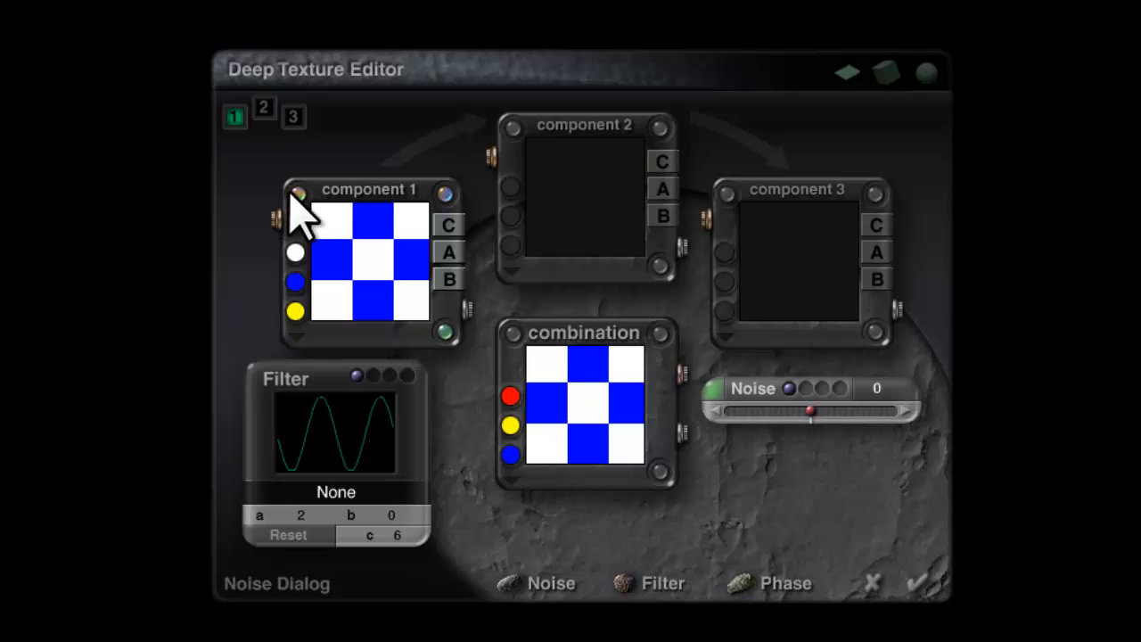
pyautogui.click(442, 328)
pyautogui.click(513, 336)
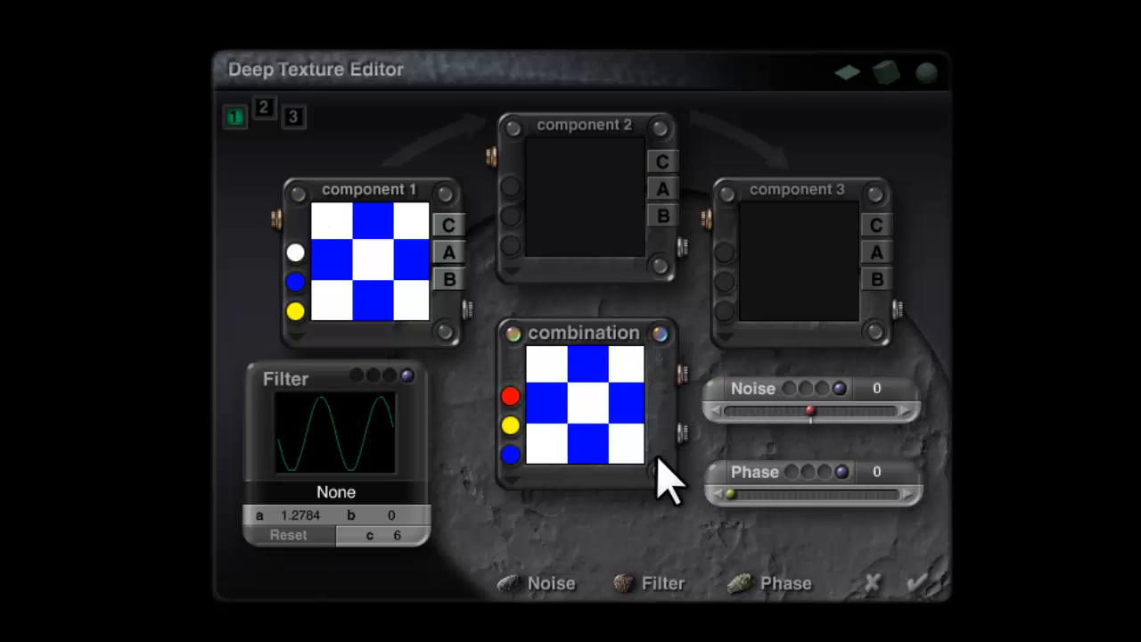
pyautogui.click(445, 193)
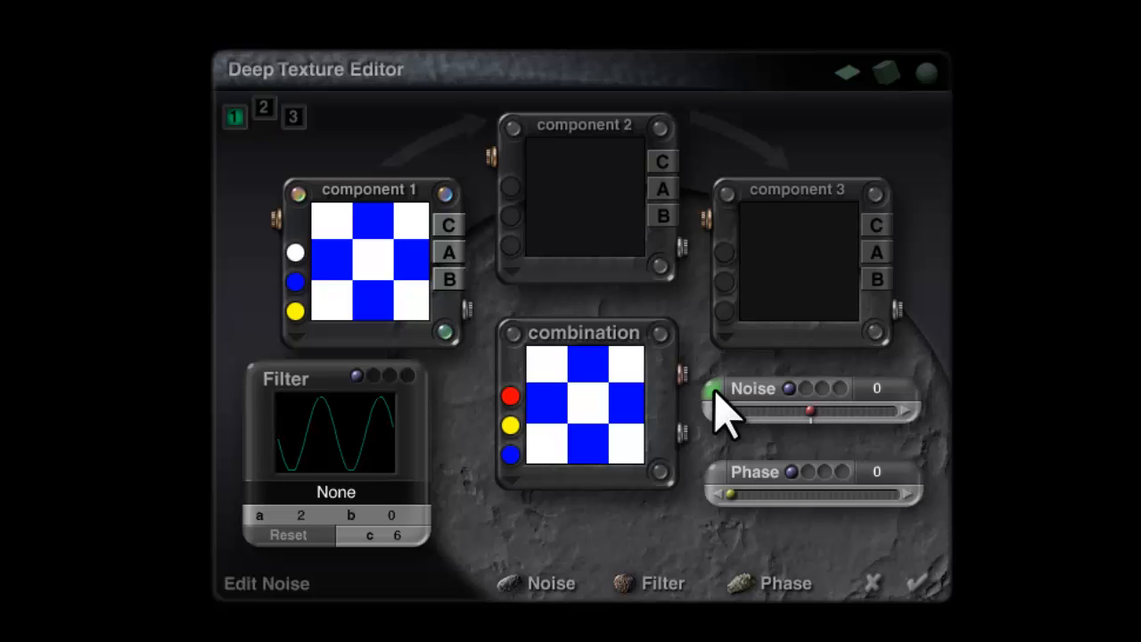
pyautogui.click(714, 392)
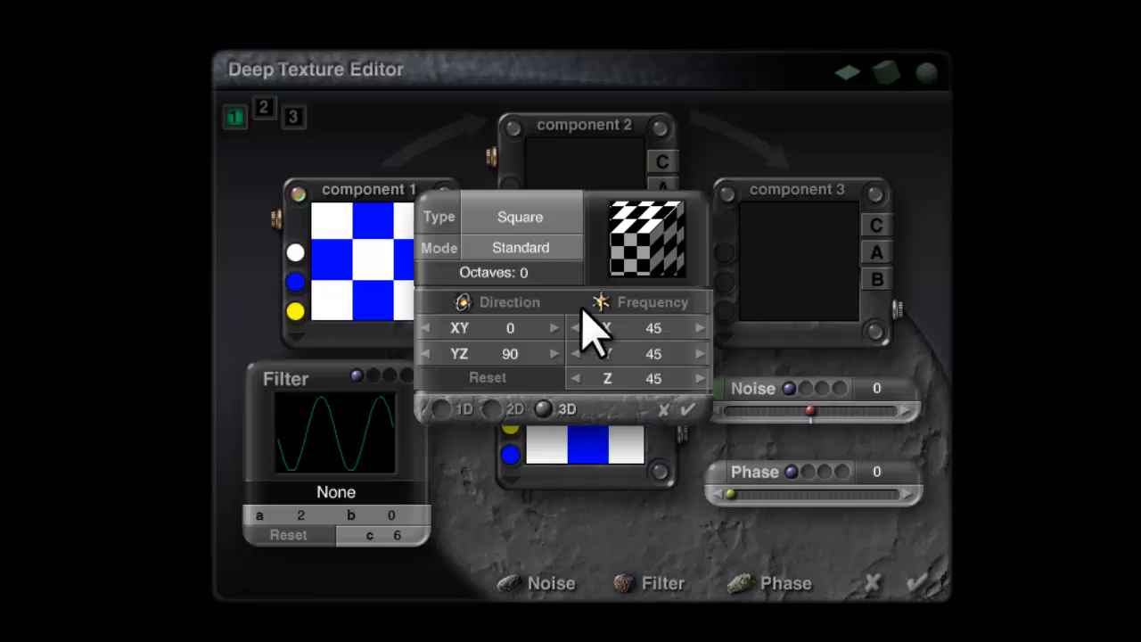
pyautogui.click(522, 221)
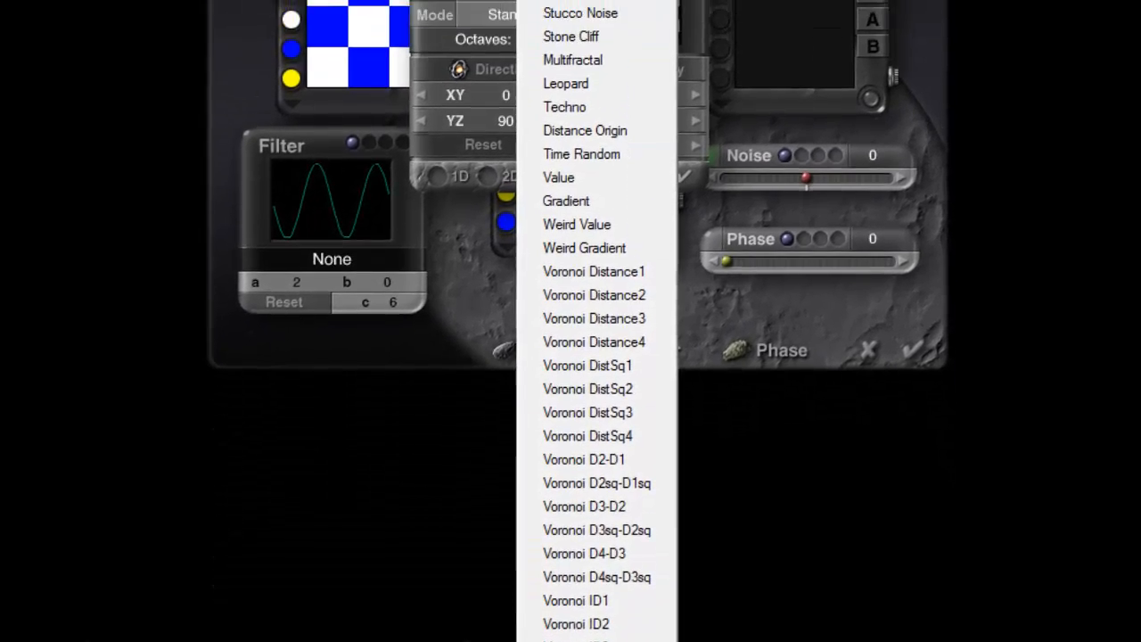
pyautogui.click(591, 625)
# - Set component 1's noise mode to Minimum, YZ direction to 0, X, Y and Z frequencies to -1, and octaves to 1
pyautogui.click(550, 242)
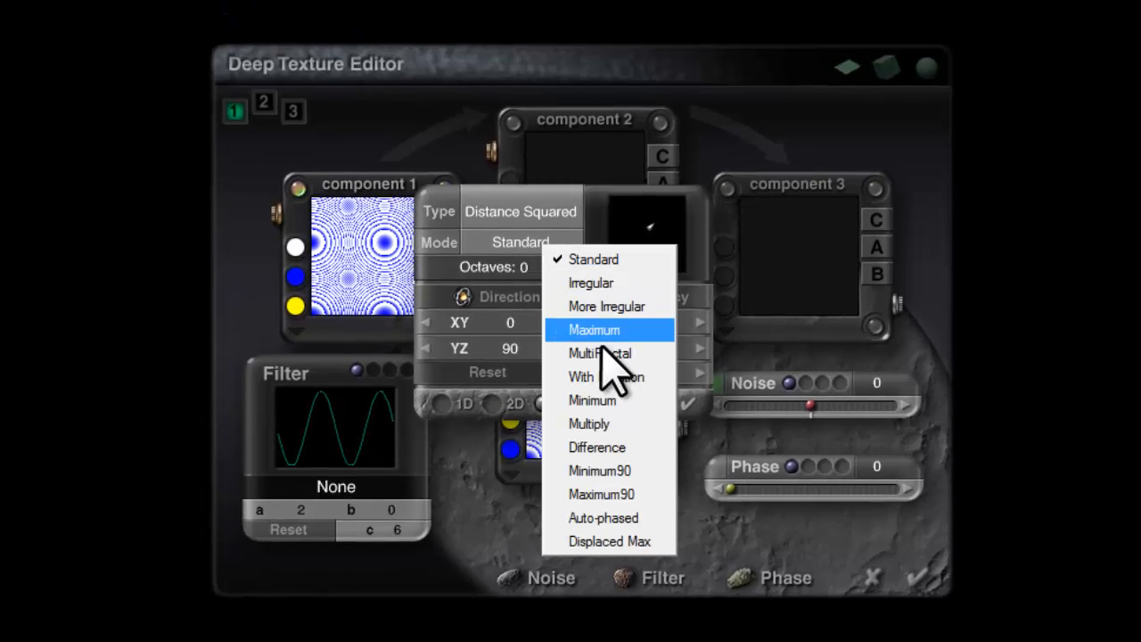
pyautogui.click(612, 400)
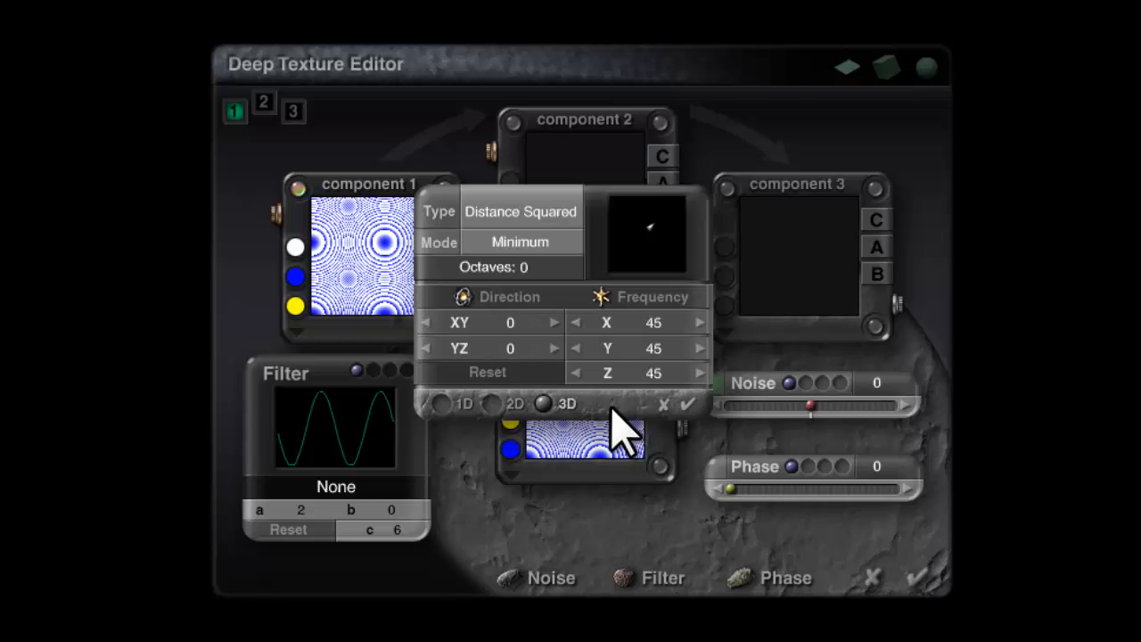
pyautogui.moveTo(598, 301); pyautogui.dragTo(597, 296)
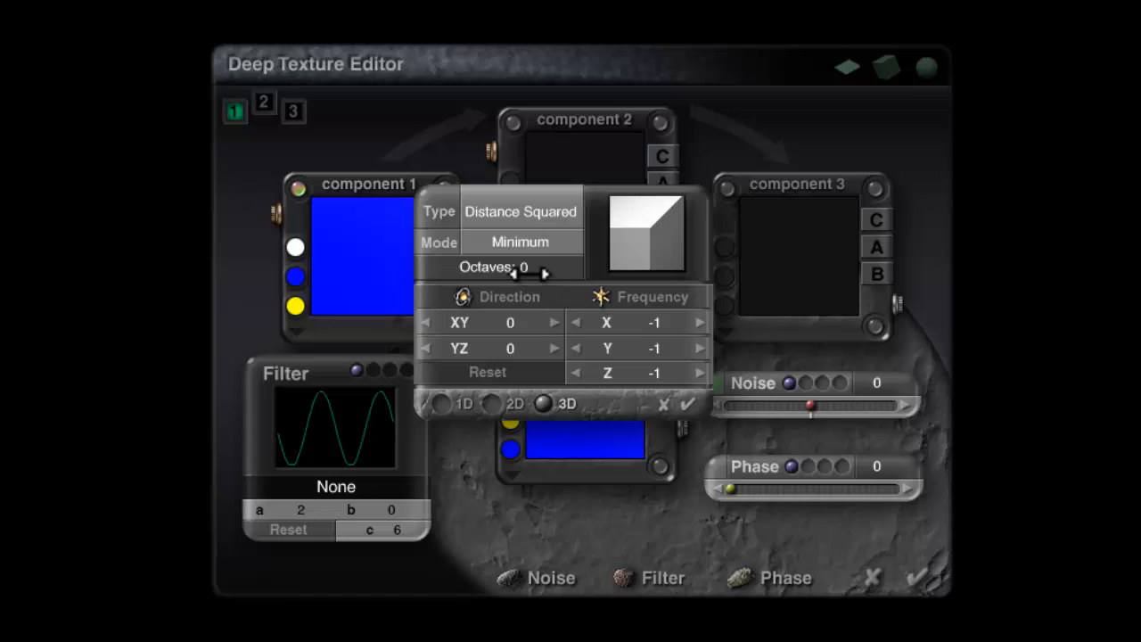
pyautogui.moveTo(531, 274); pyautogui.dragTo(537, 274)
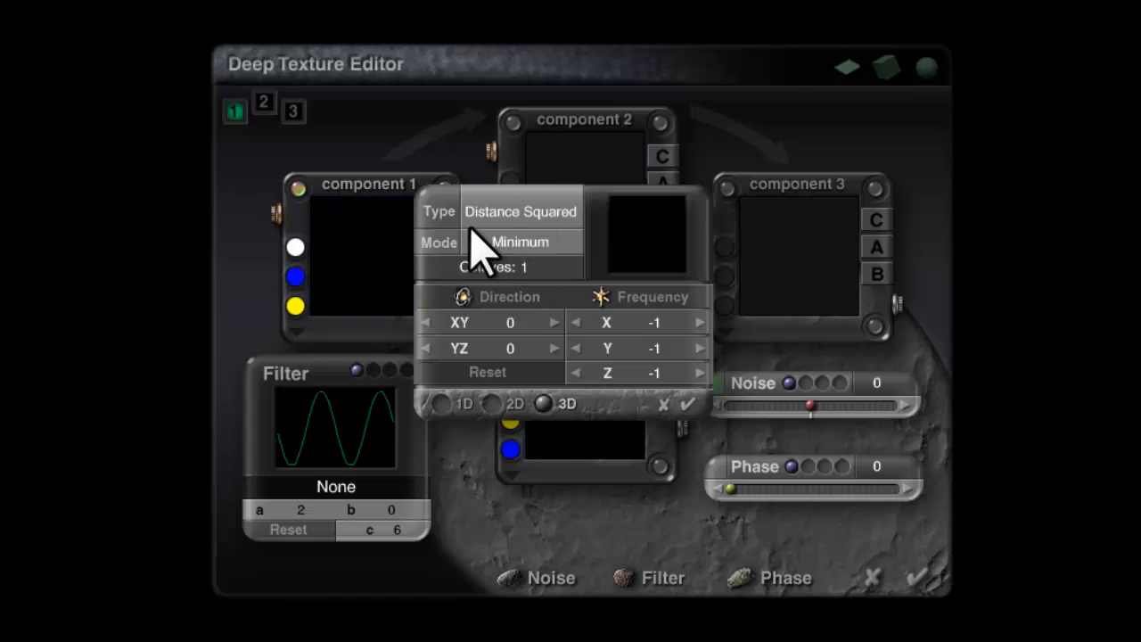
# - Confirm component 1's noise, copy component 1 into component 2, and change component 1's noise type to Sine with 0 octaves
pyautogui.click(688, 406)
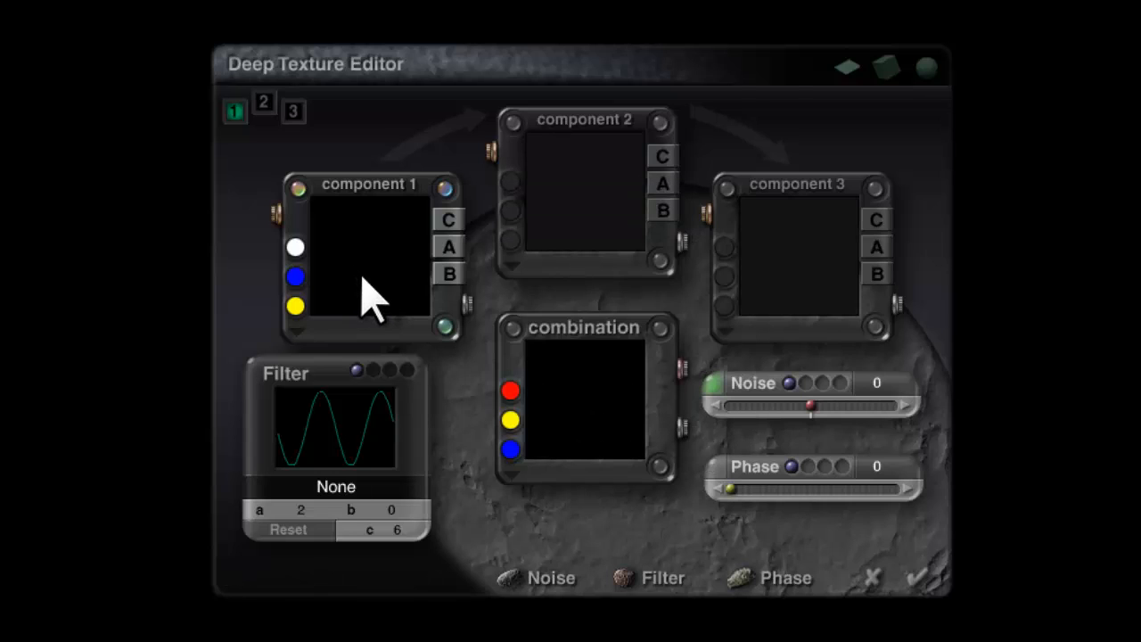
pyautogui.moveTo(392, 312); pyautogui.dragTo(621, 283)
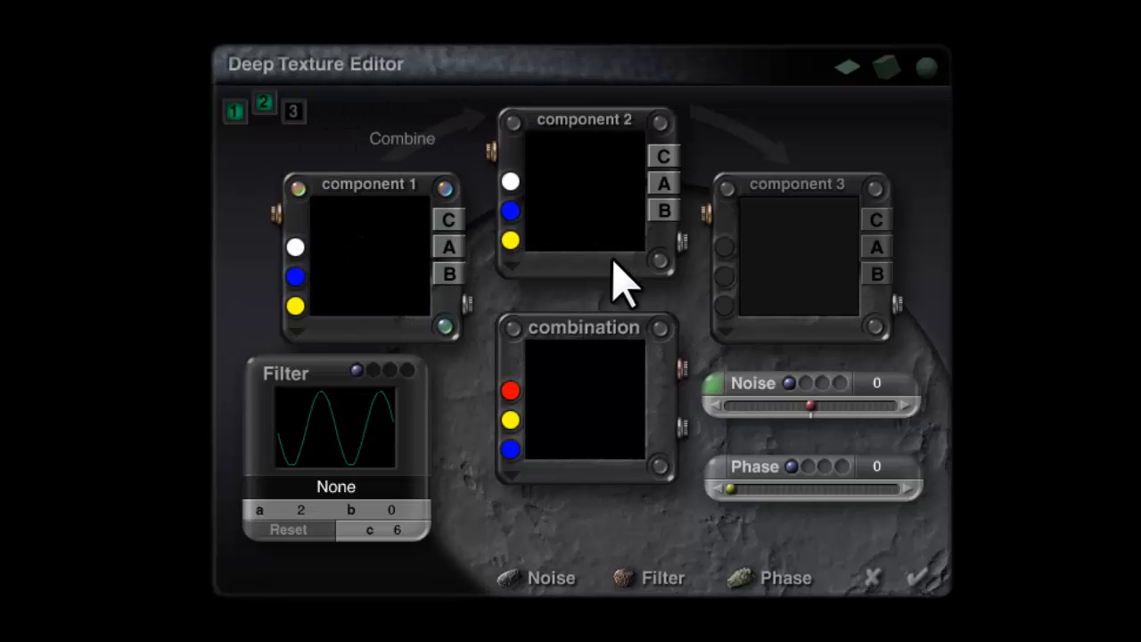
pyautogui.click(718, 383)
pyautogui.click(524, 210)
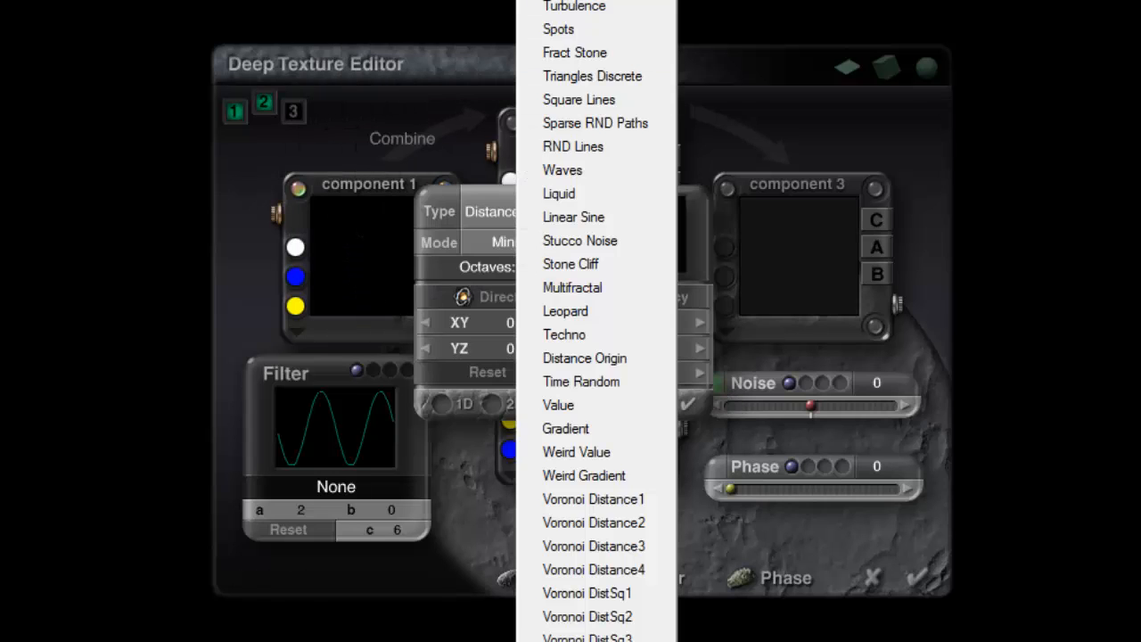
pyautogui.click(595, 1)
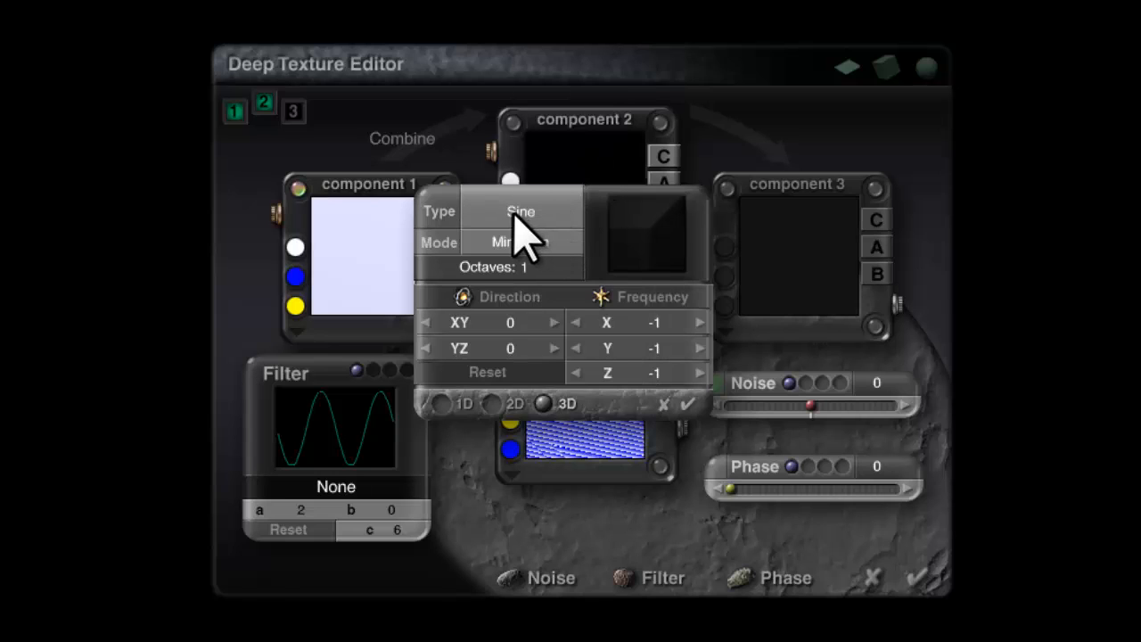
pyautogui.moveTo(533, 275); pyautogui.dragTo(271, 275)
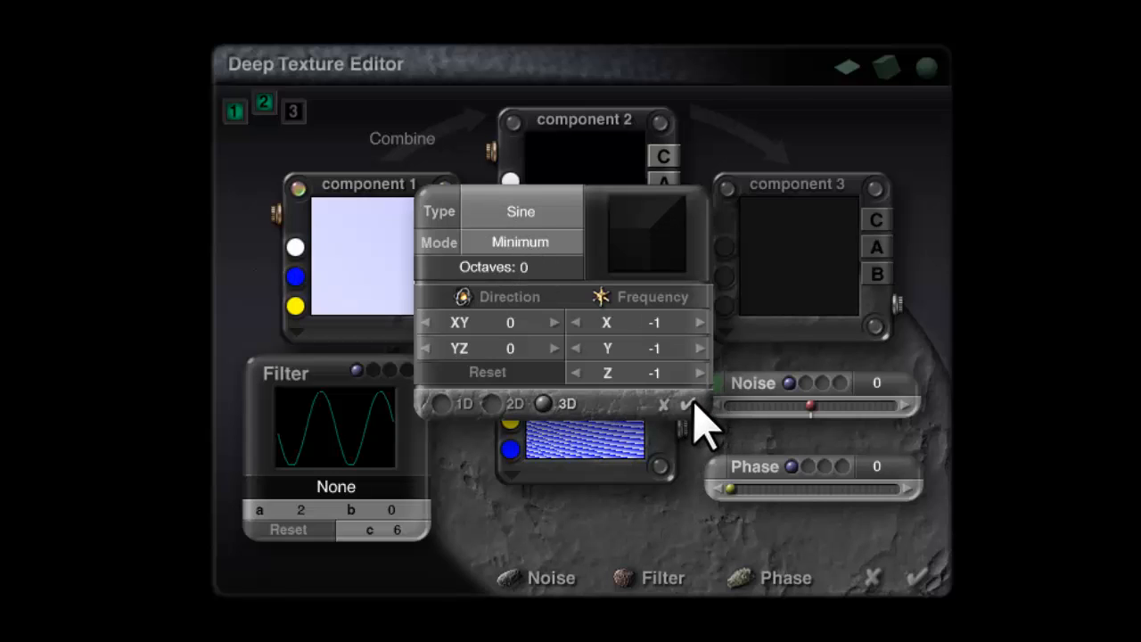
pyautogui.click(521, 243)
pyautogui.click(588, 256)
pyautogui.click(690, 403)
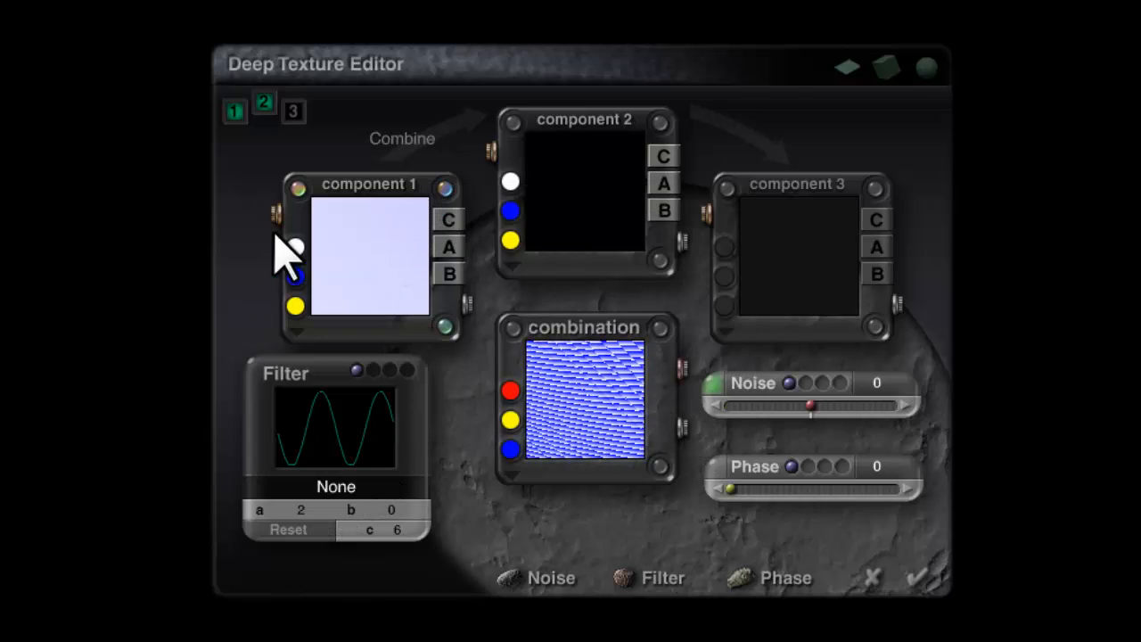
# - Set the blend mode between components 1 and 2 to Difference and apply the texture
pyautogui.click(419, 144)
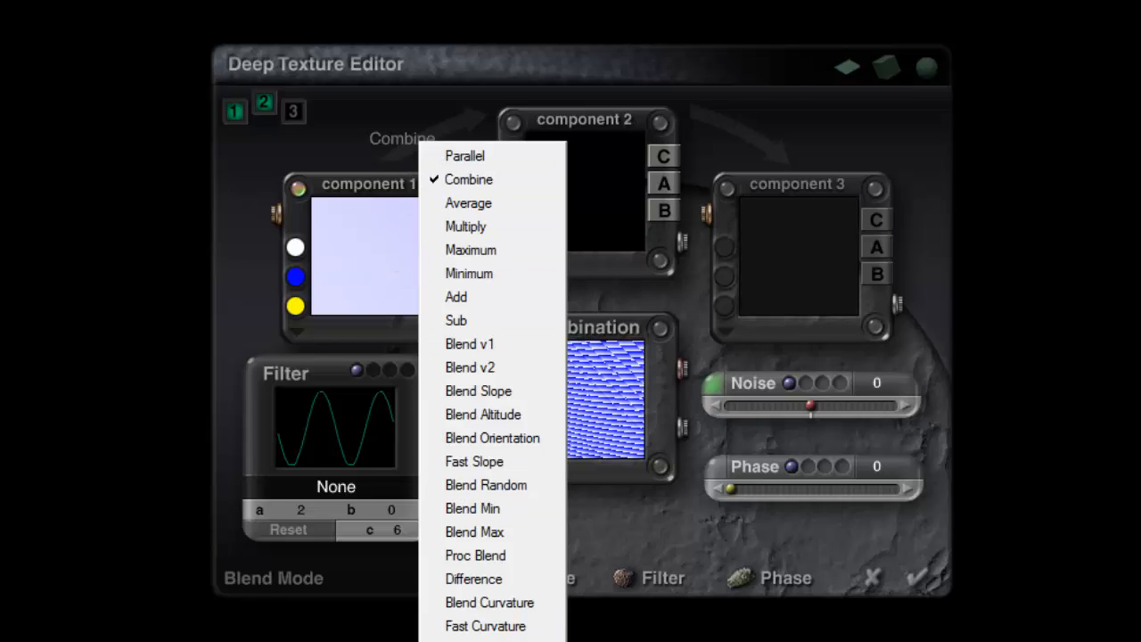
pyautogui.click(458, 579)
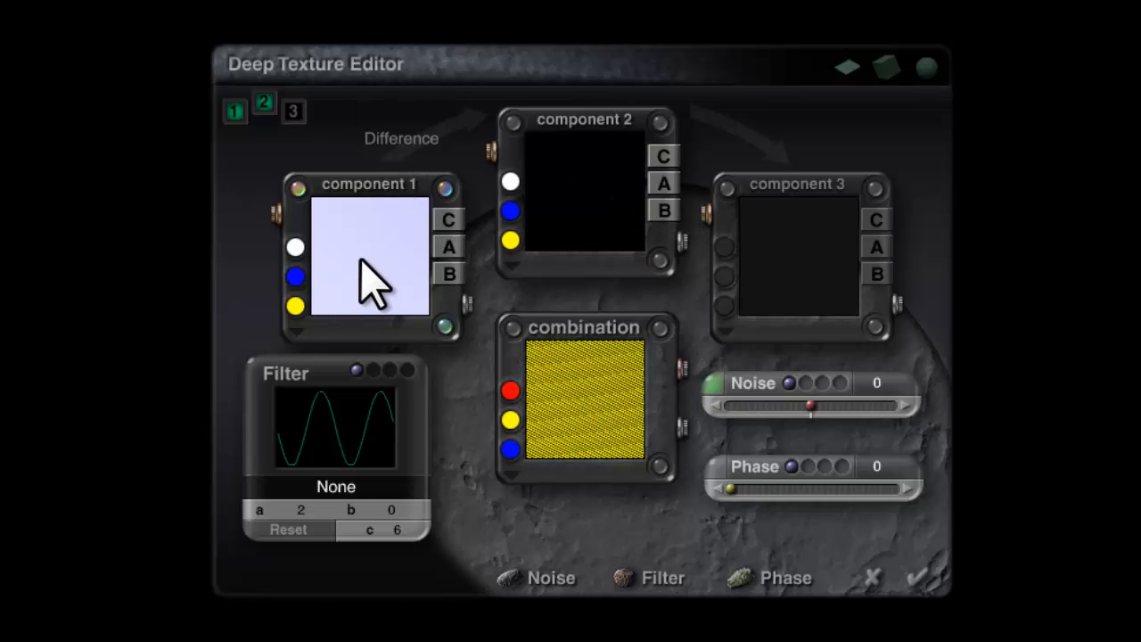
pyautogui.click(919, 578)
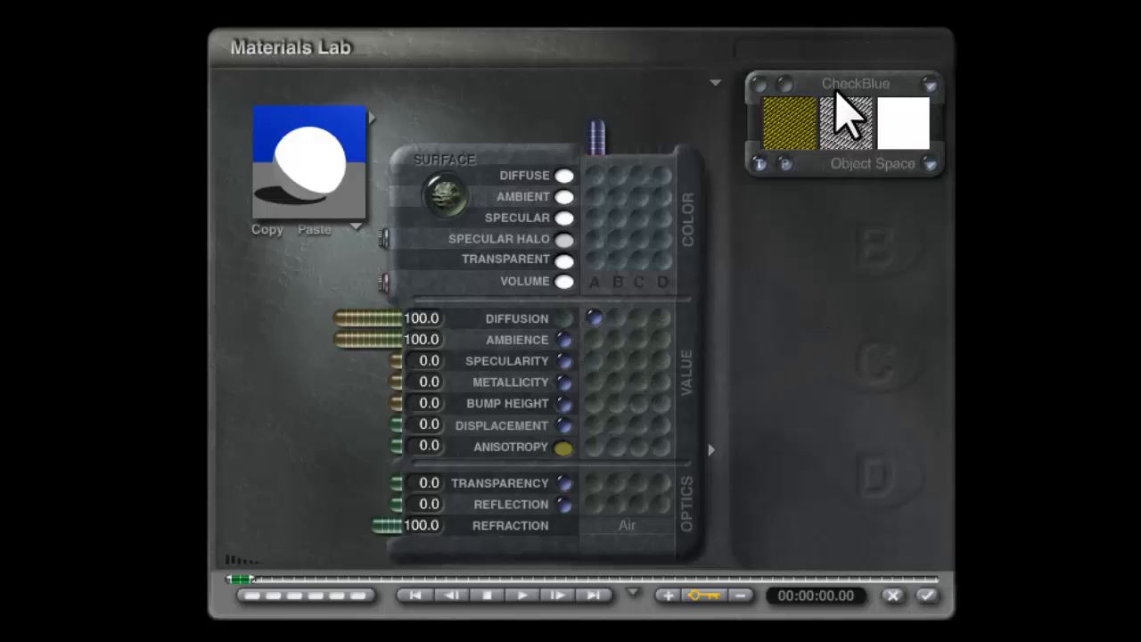
# - Reopen texture A in the Deep Texture Editor, restrict the components' output to the alpha channel, and apply the texture and material
pyautogui.click(785, 83)
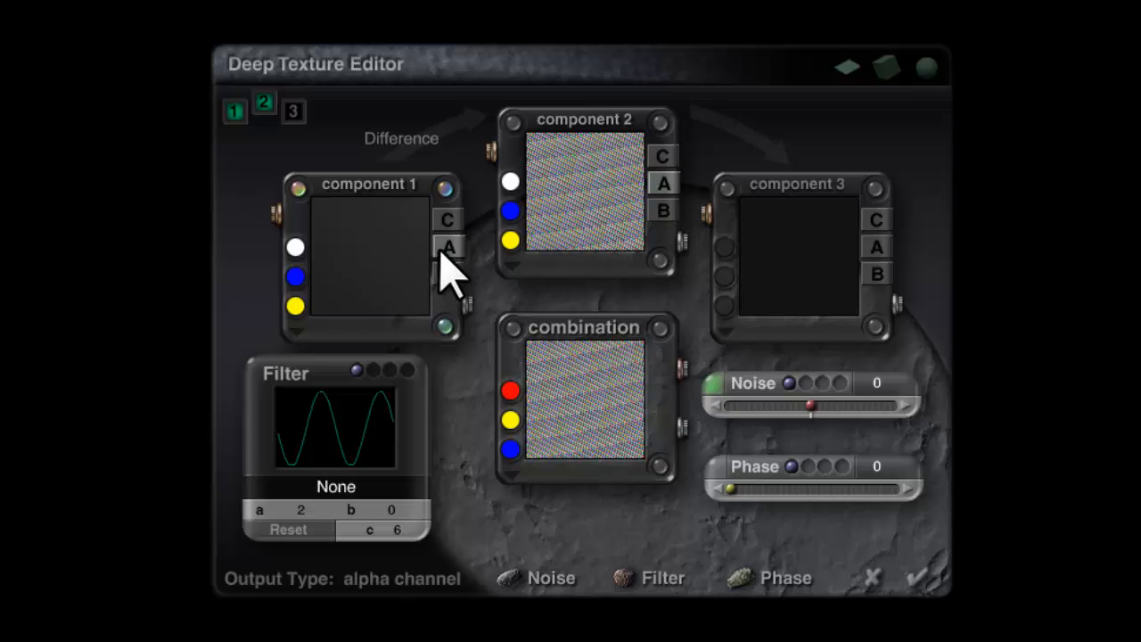
pyautogui.click(918, 579)
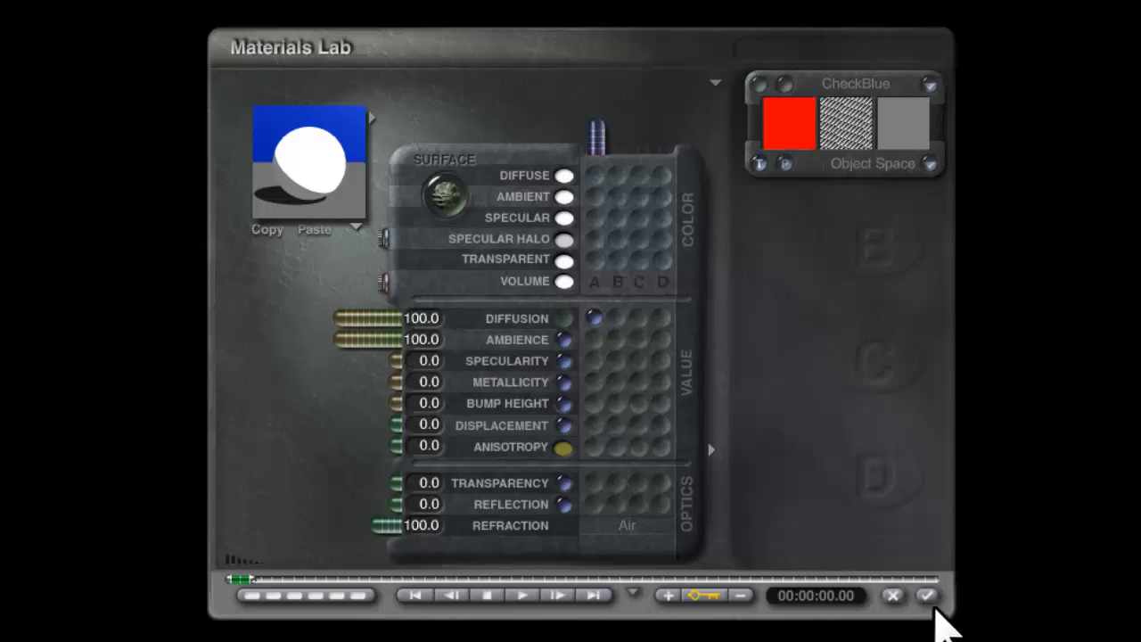
pyautogui.click(927, 595)
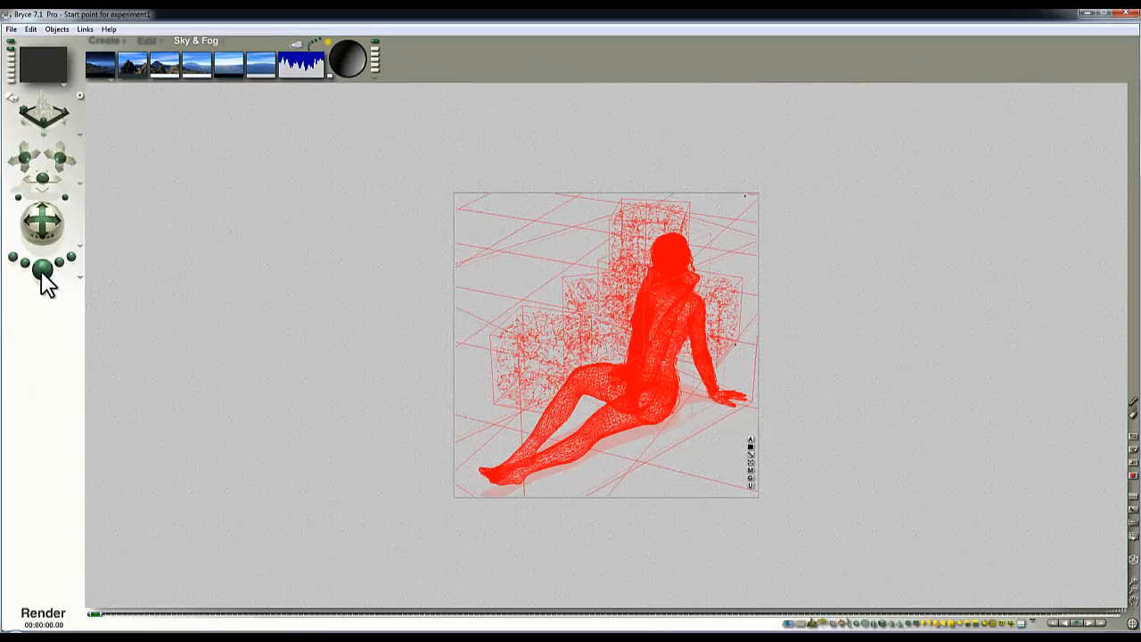
# - Render the scene, and darken the sky color by setting its L value to 1
pyautogui.click(41, 270)
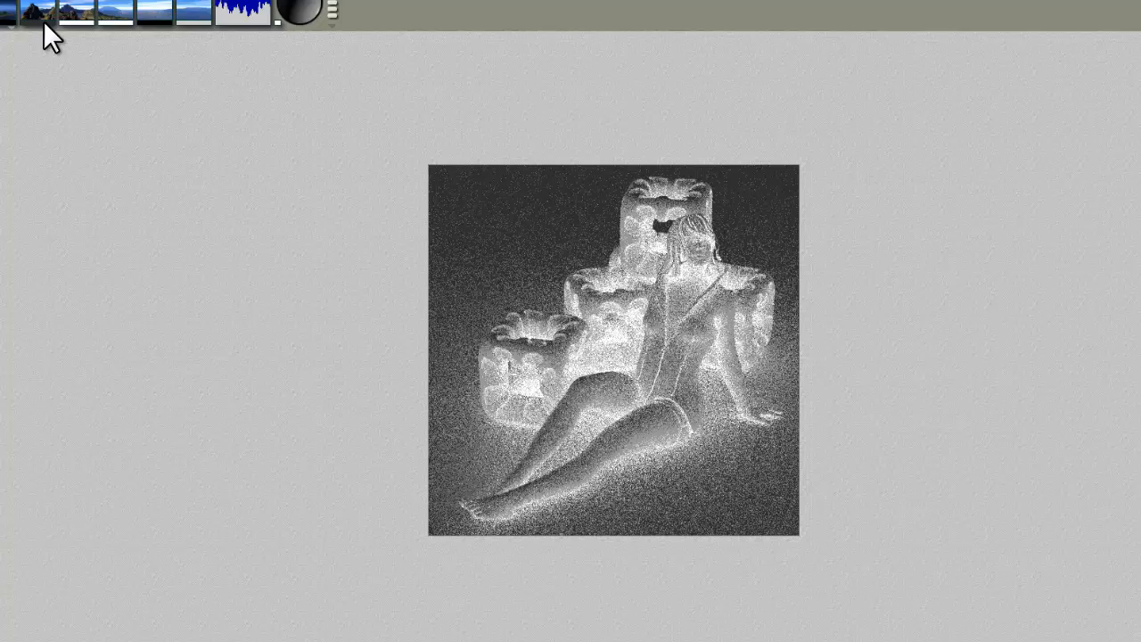
pyautogui.click(139, 74)
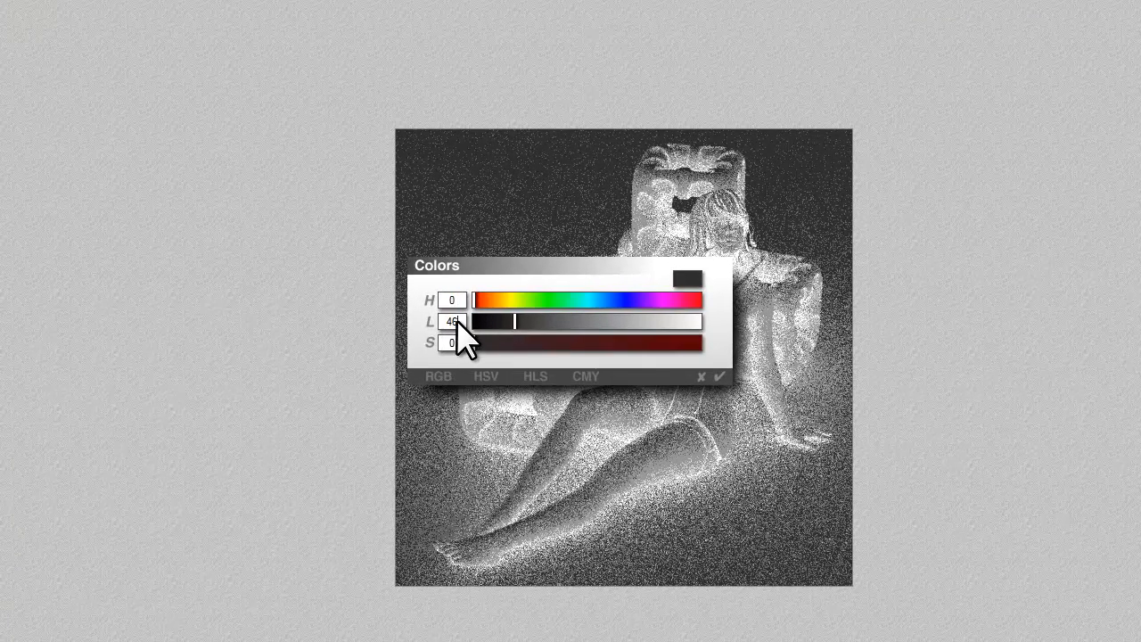
pyautogui.write('1')
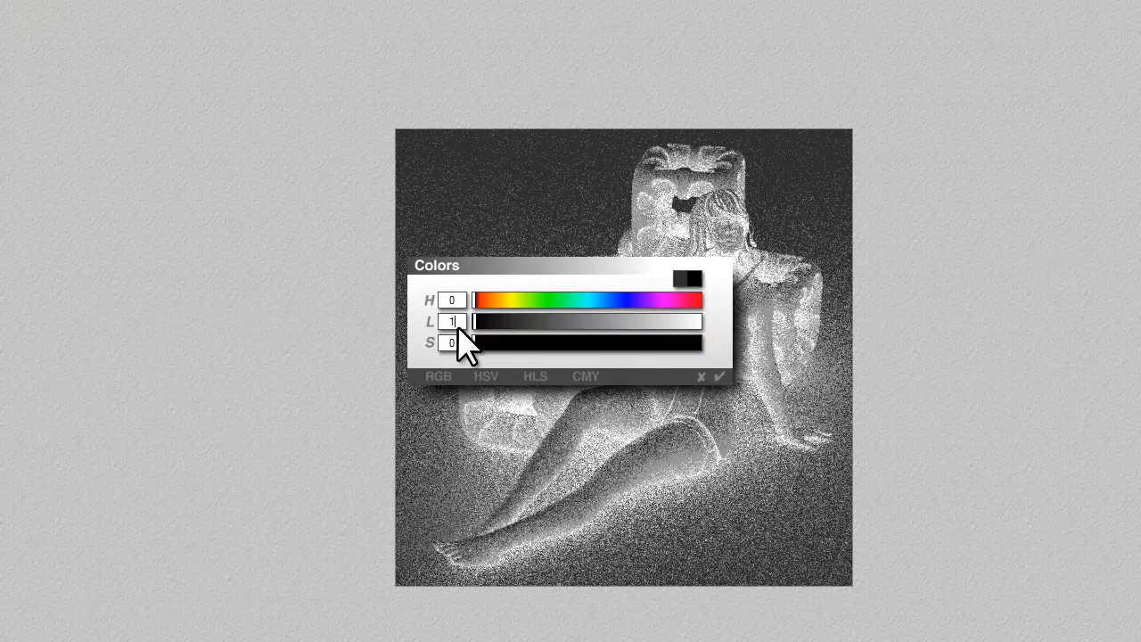
pyautogui.click(720, 376)
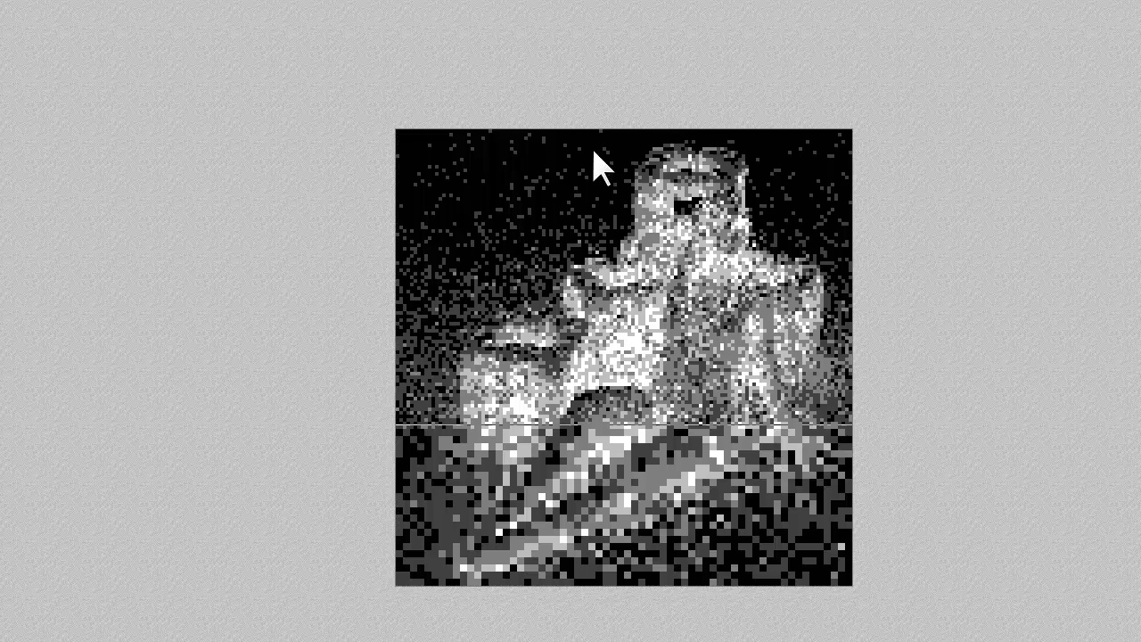
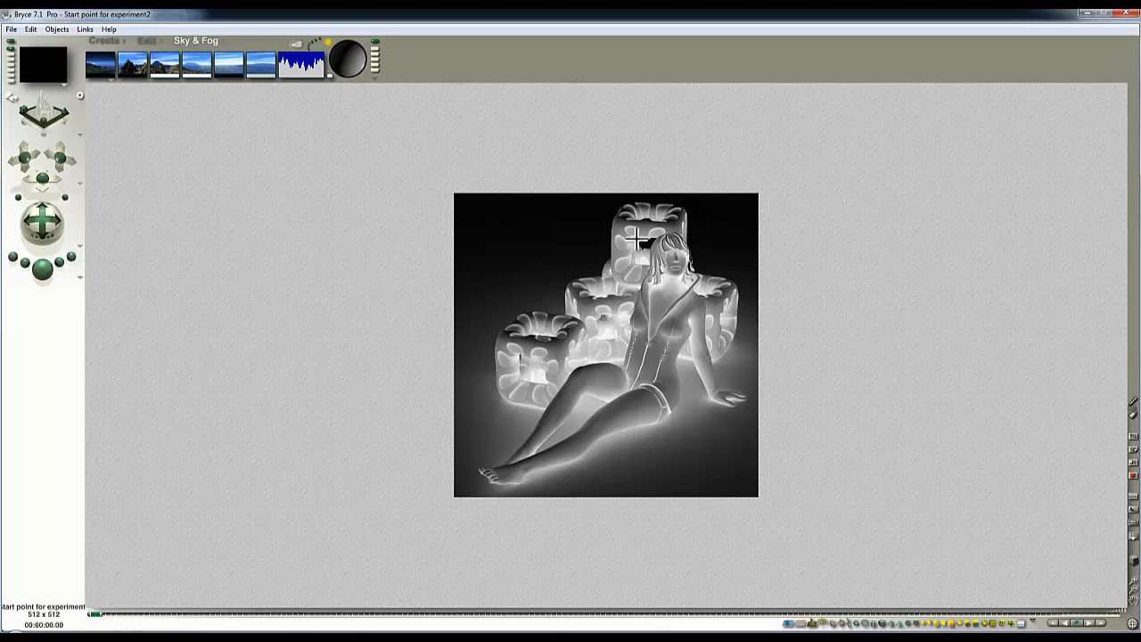
# - Return to the wireframe view and replace the current selection with the Family 21 objects of the cubes
pyautogui.press('Escape')
pyautogui.keyDown('ctrl'); pyautogui.click(643, 229); pyautogui.keyUp('ctrl')
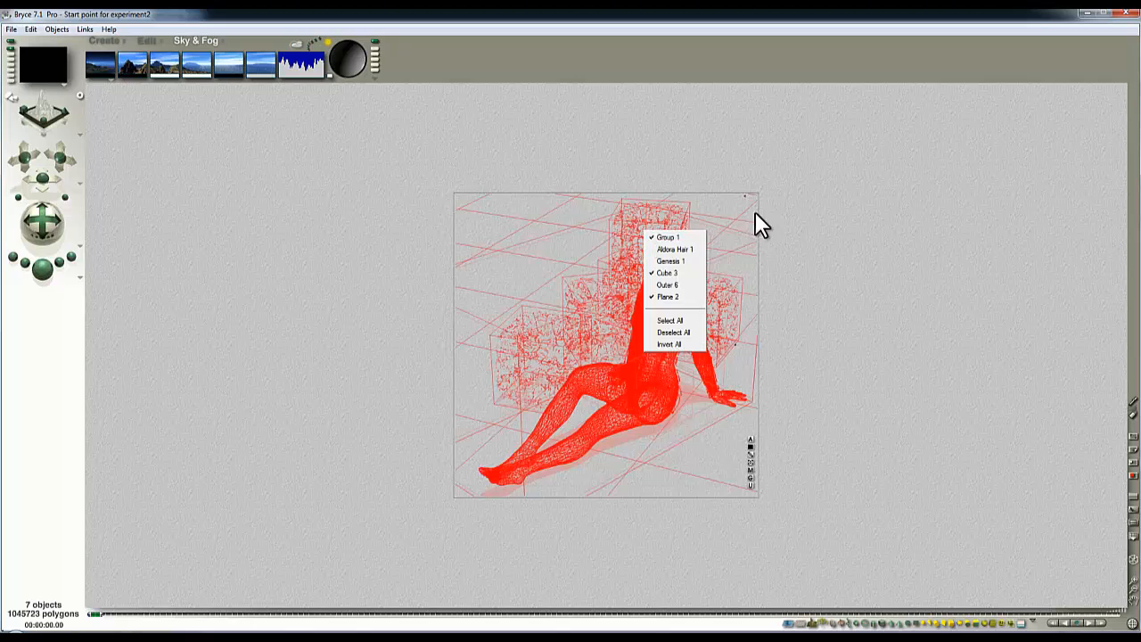
pyautogui.click(935, 359)
pyautogui.click(1018, 623)
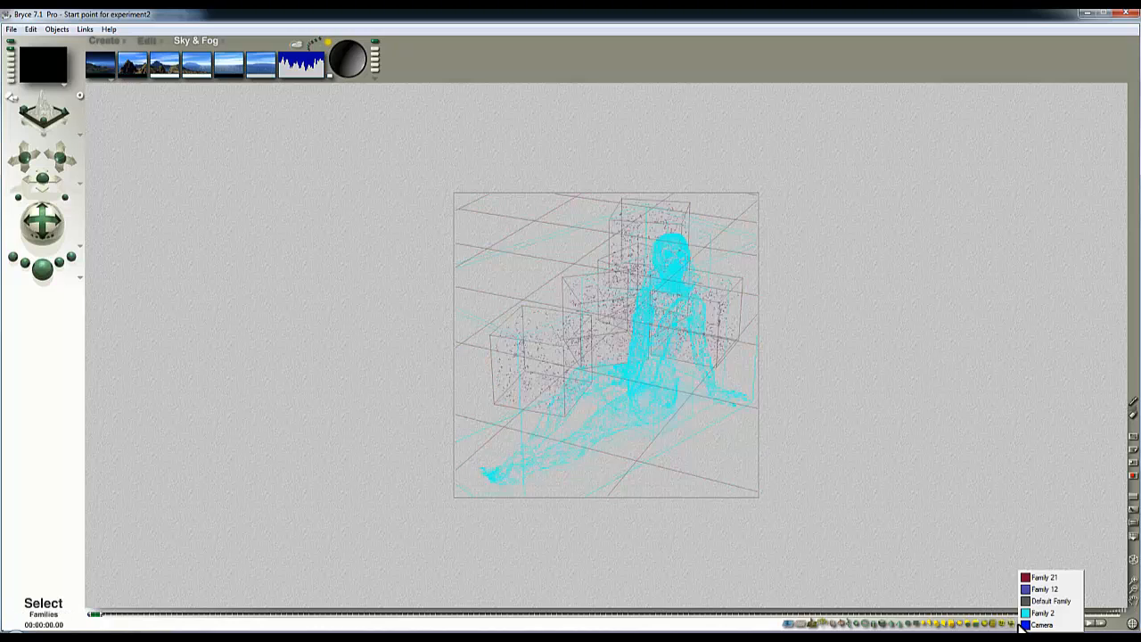
pyautogui.click(1045, 592)
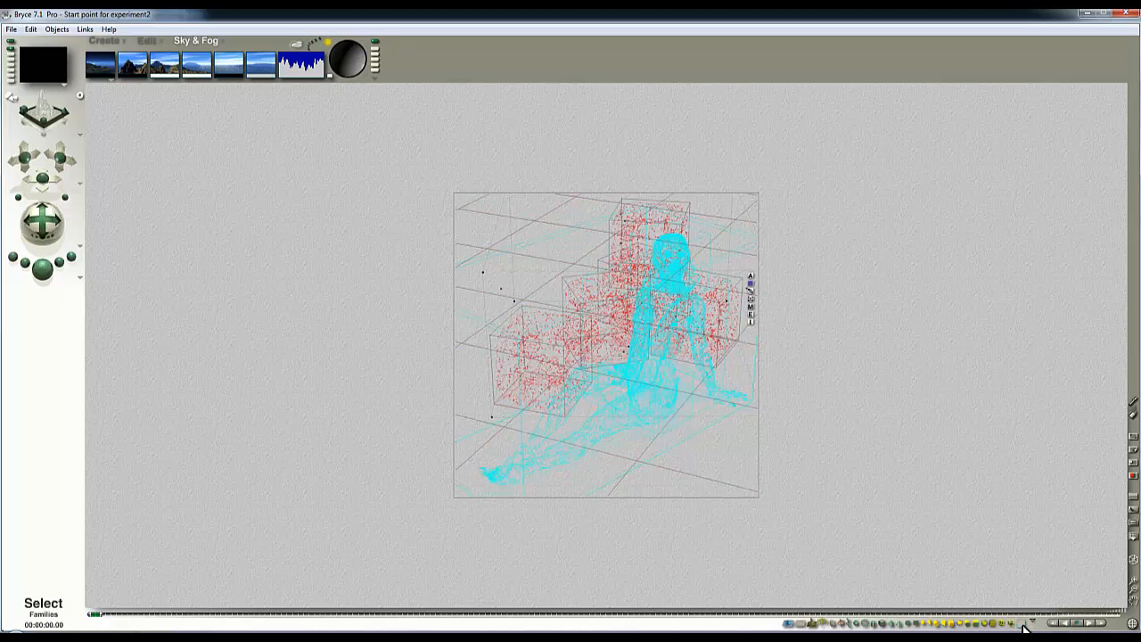
pyautogui.click(1022, 623)
pyautogui.click(1046, 575)
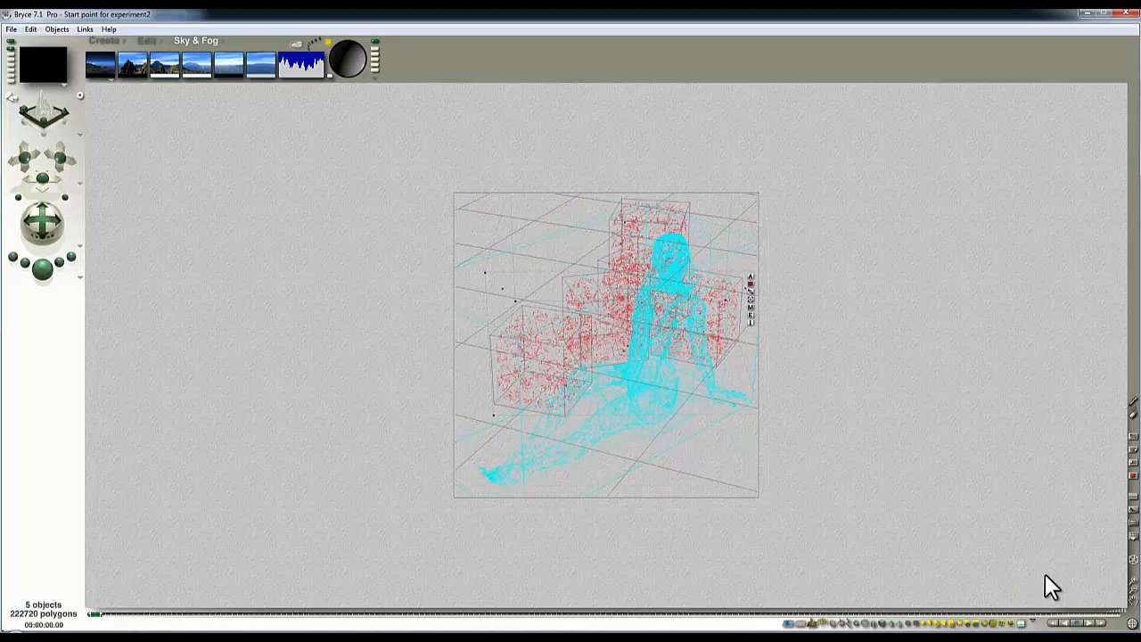
# - Set the selected cube parts' diffuse color to cyan (RGB 0, 255, 255) and check it in a render
pyautogui.click(749, 306)
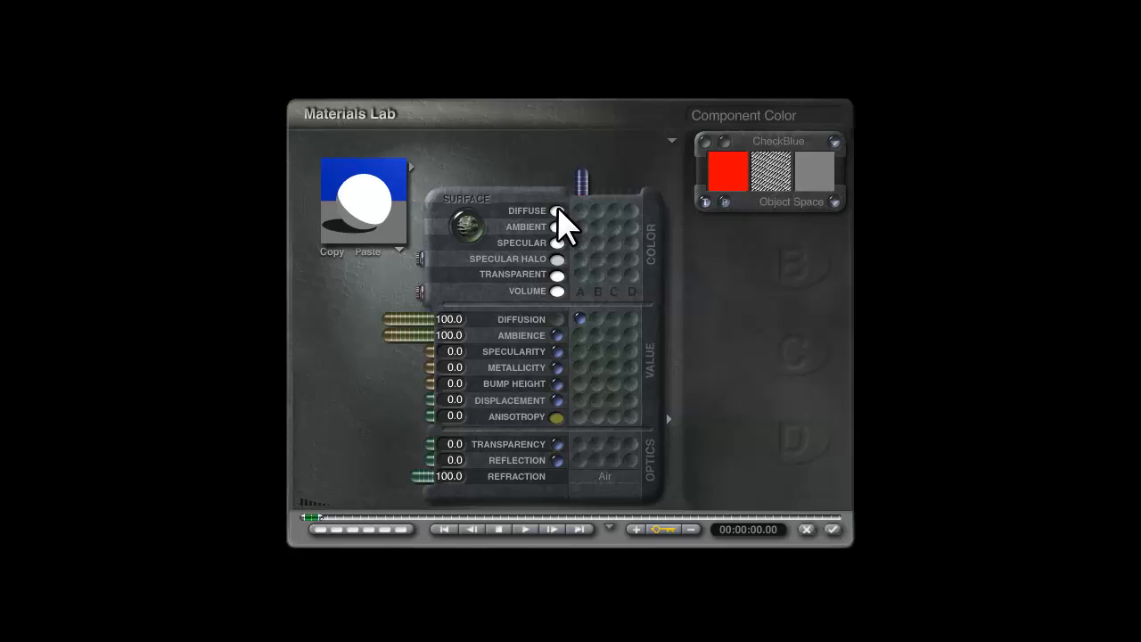
pyautogui.click(558, 210)
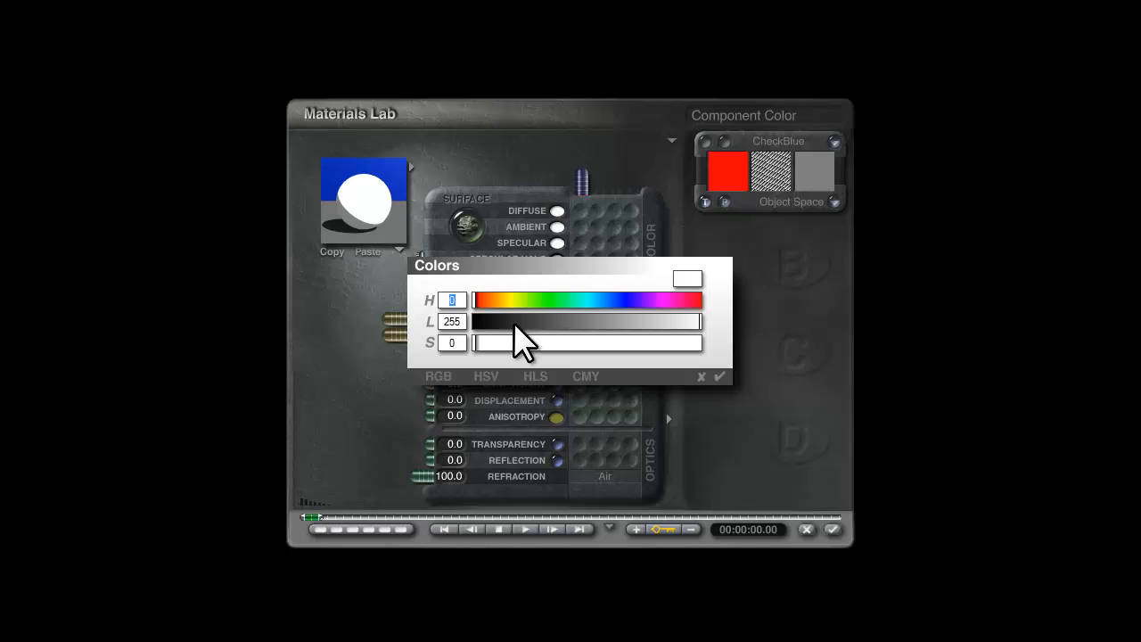
pyautogui.click(450, 382)
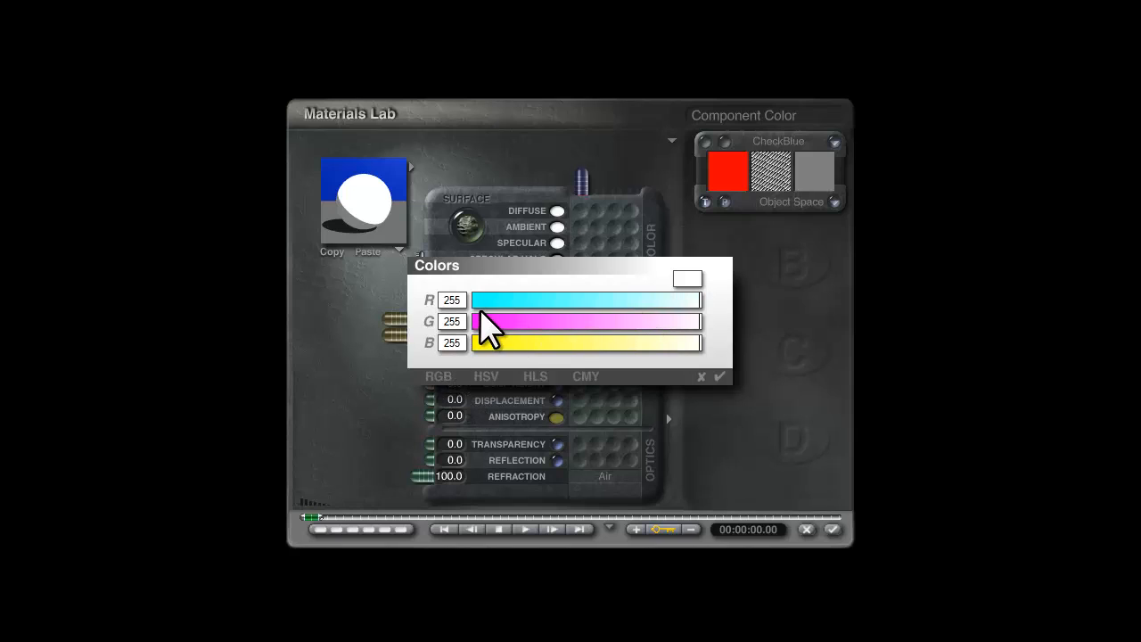
pyautogui.moveTo(687, 302); pyautogui.dragTo(204, 300)
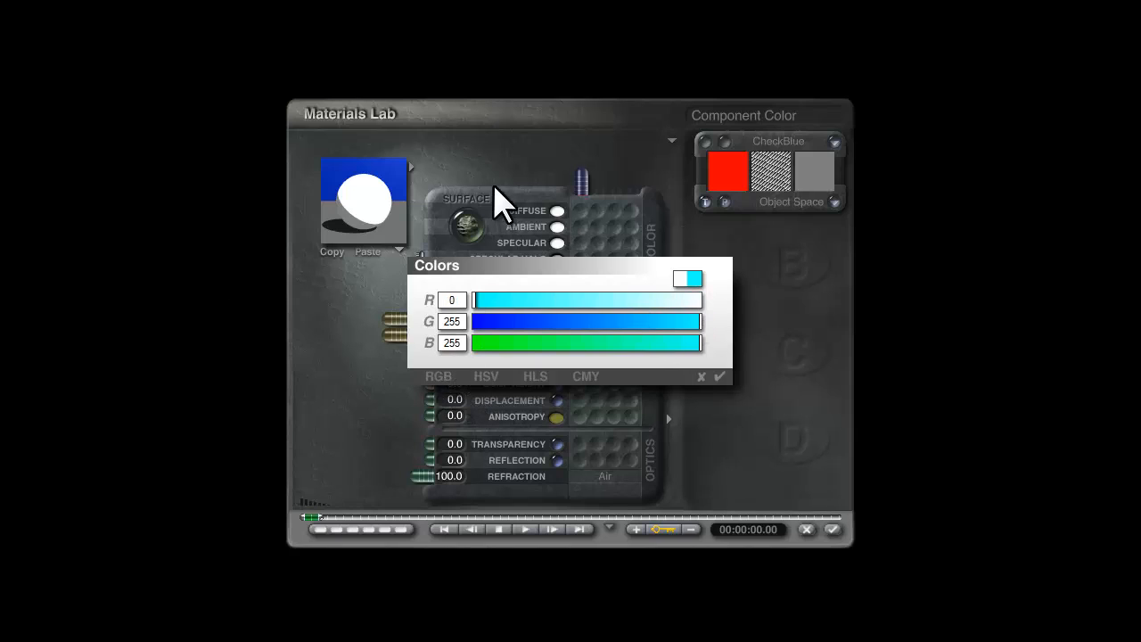
pyautogui.click(720, 376)
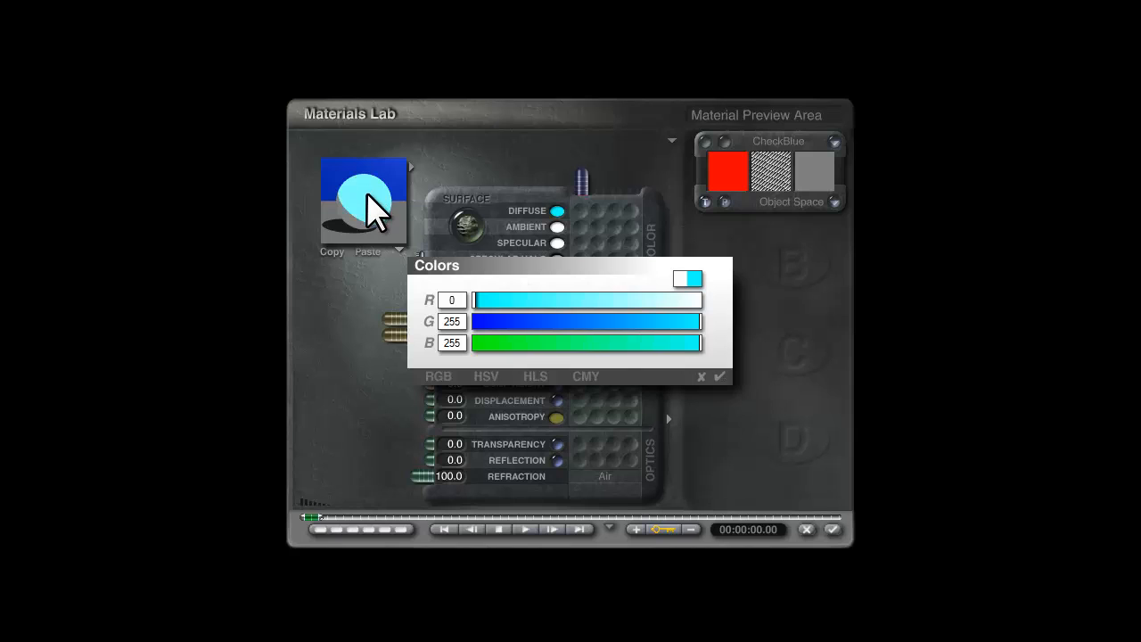
pyautogui.click(832, 530)
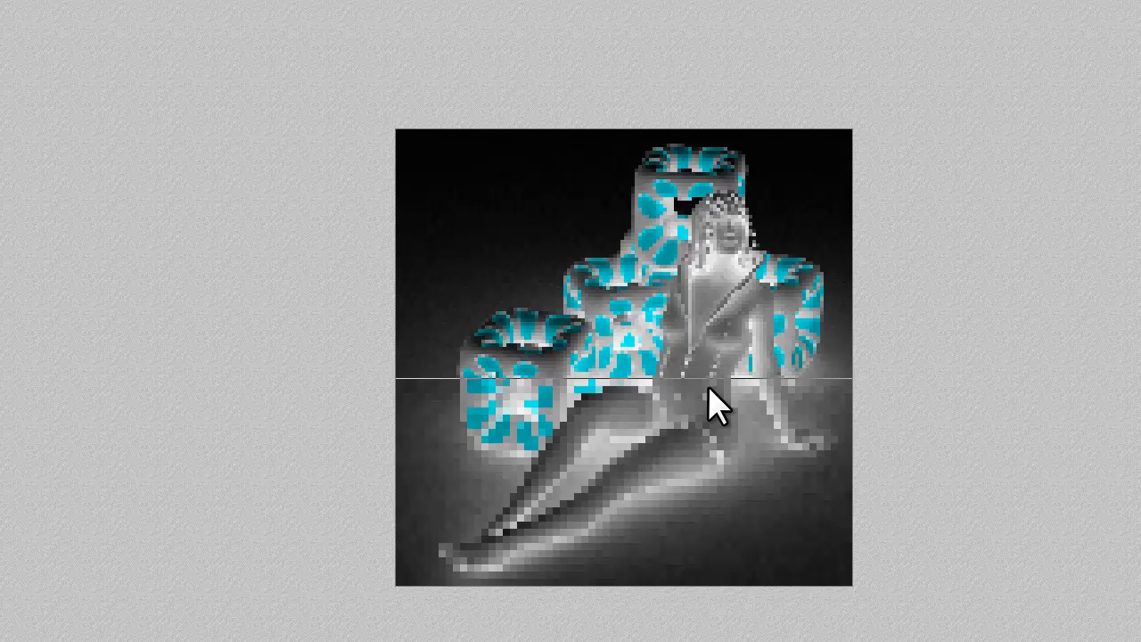
pyautogui.click(709, 357)
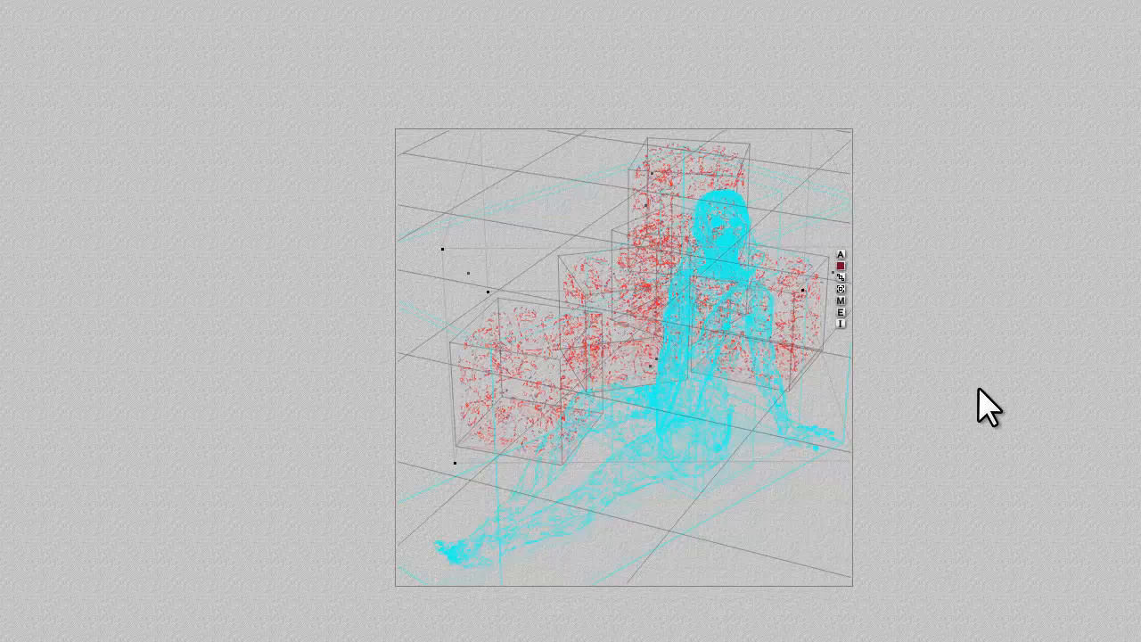
# - Select the seated figure's whole group, including its hair and jacket
pyautogui.rightClick(728, 281)
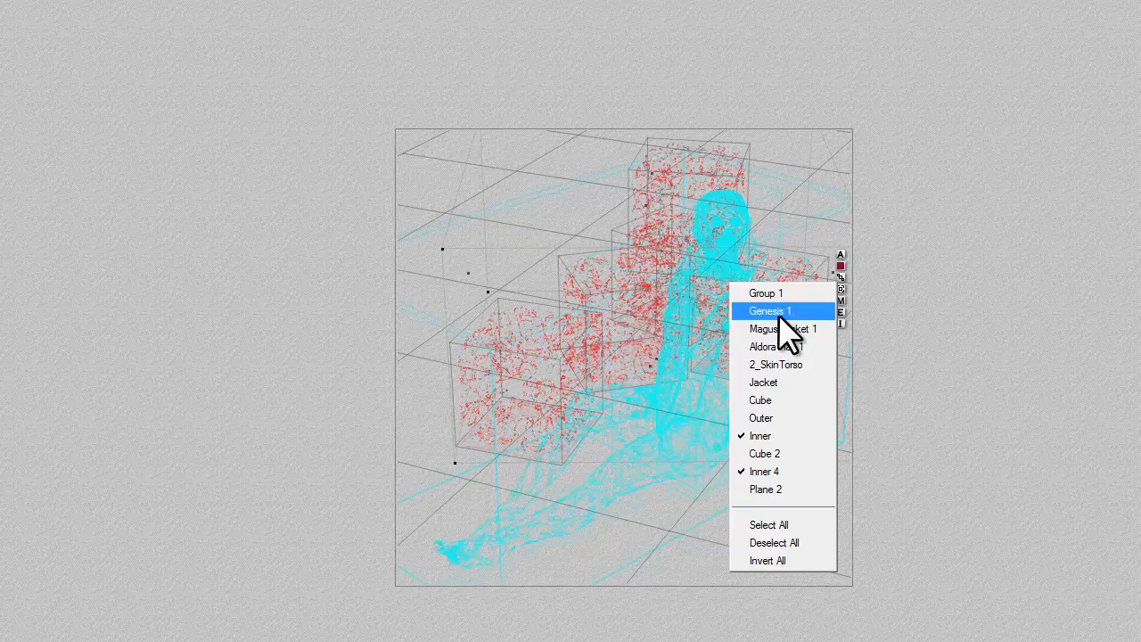
pyautogui.click(778, 313)
pyautogui.rightClick(749, 268)
pyautogui.click(764, 295)
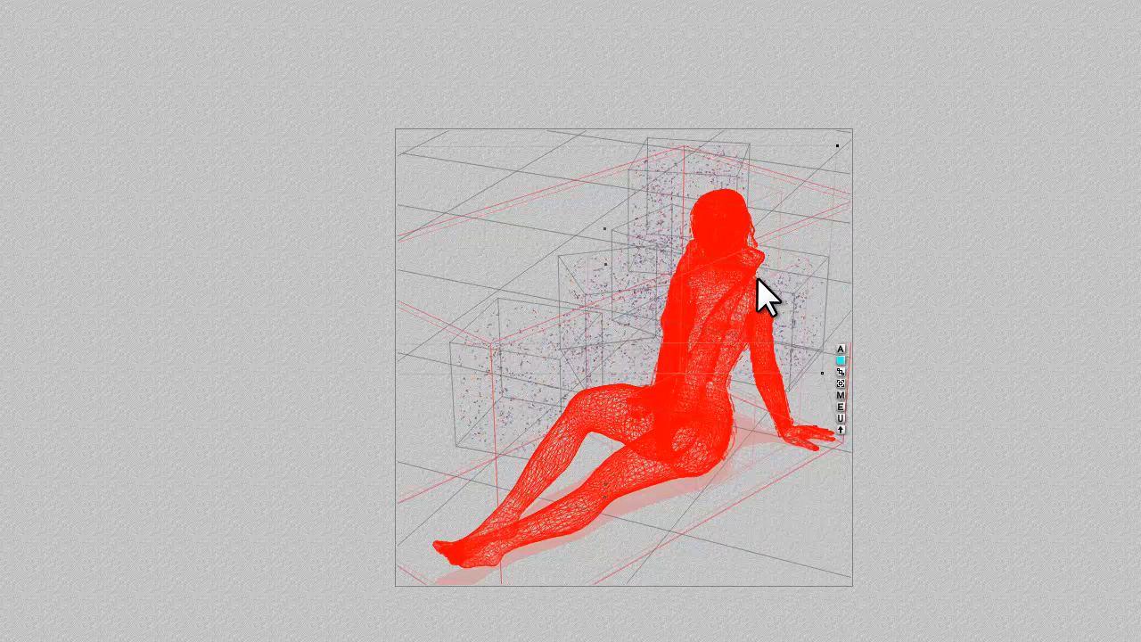
# - Give the figure's material the olive diffuse color sampled from its anisotropy swatch, and check it in a render
pyautogui.click(840, 395)
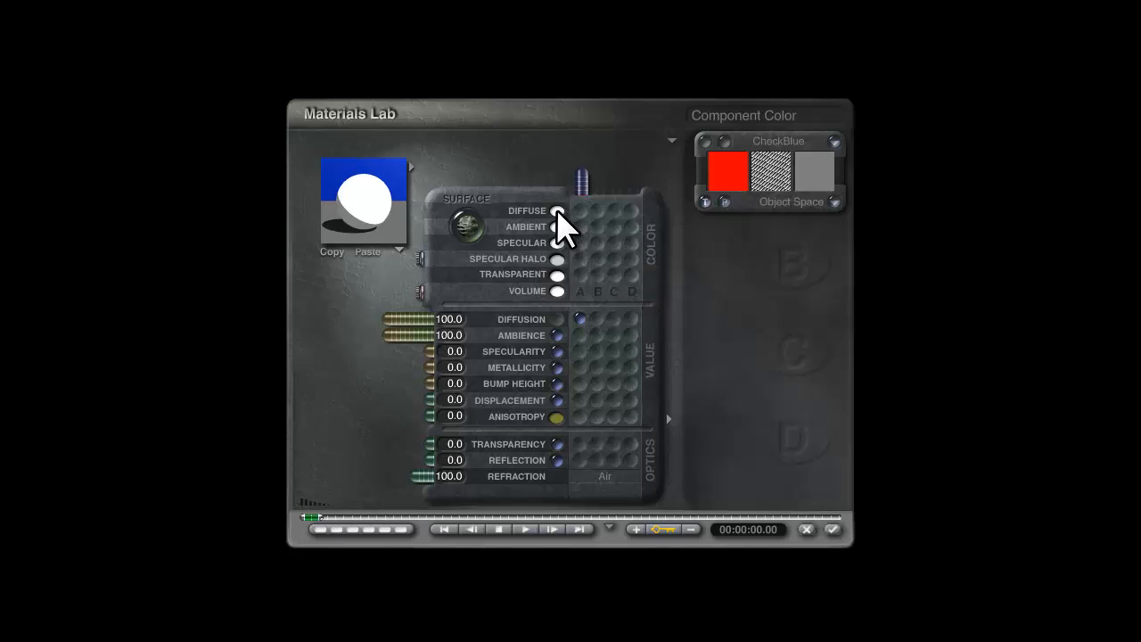
pyautogui.moveTo(557, 214); pyautogui.dragTo(556, 416)
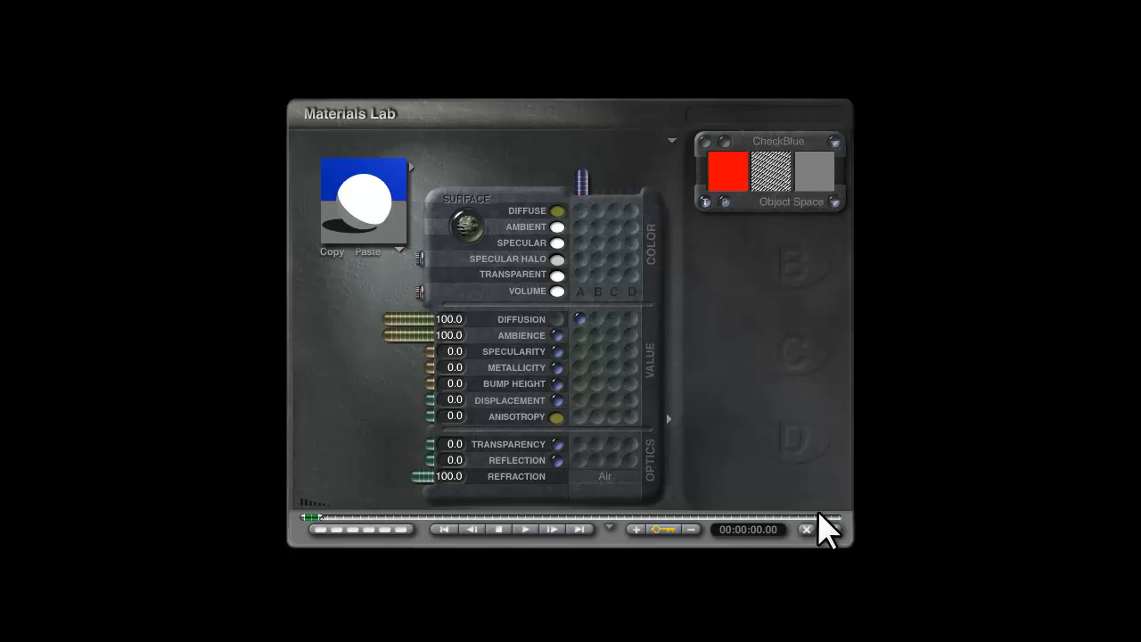
pyautogui.click(832, 529)
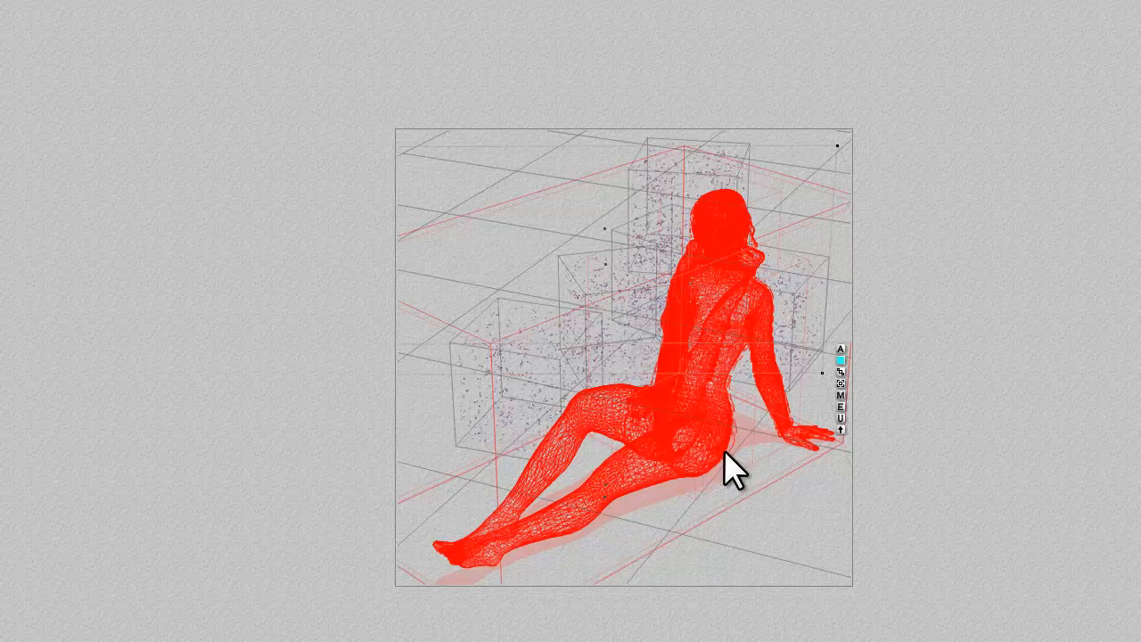
pyautogui.click(40, 303)
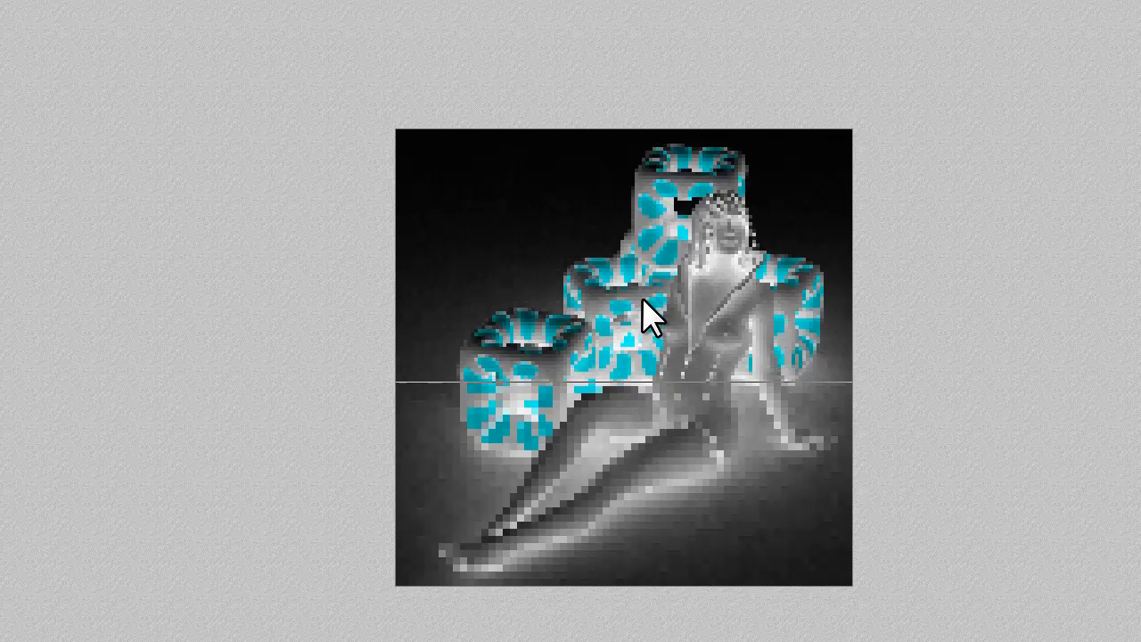
pyautogui.press('Escape')
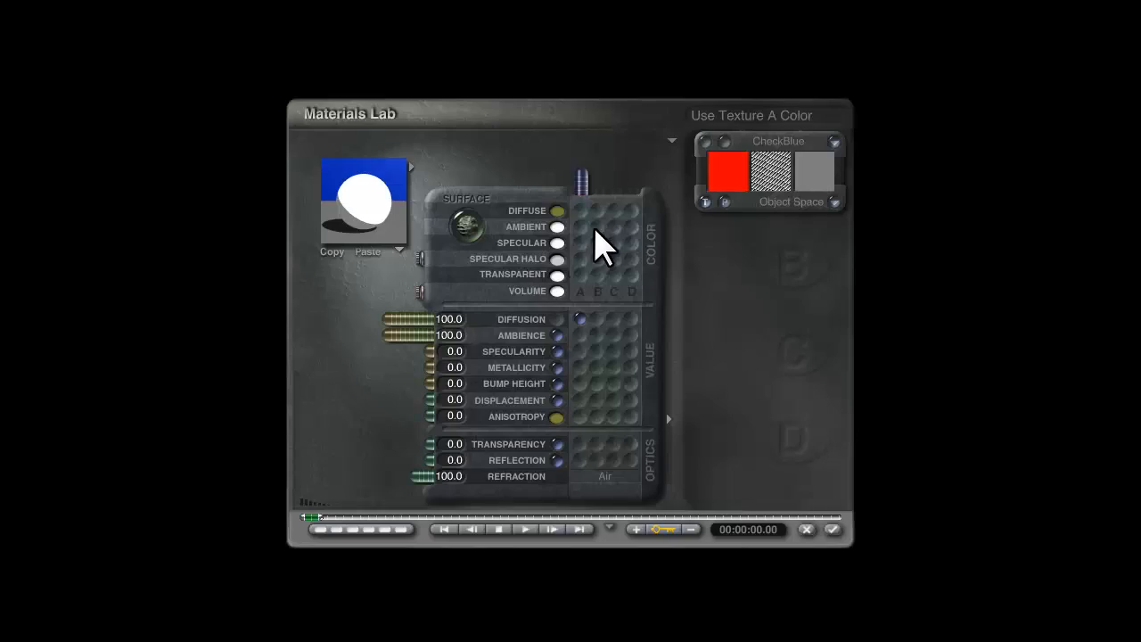
# - Set the figure's diffuse color to dark crimson (RGB 126, 0, 50) and accept the material
pyautogui.click(556, 212)
pyautogui.moveTo(579, 319); pyautogui.dragTo(464, 326)
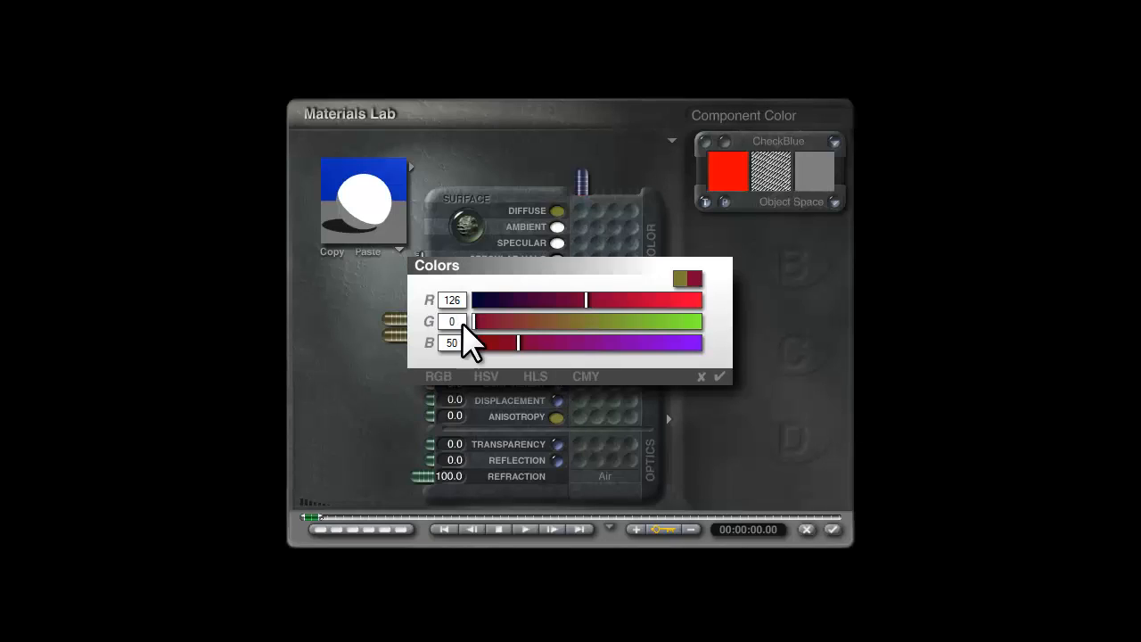
pyautogui.click(719, 376)
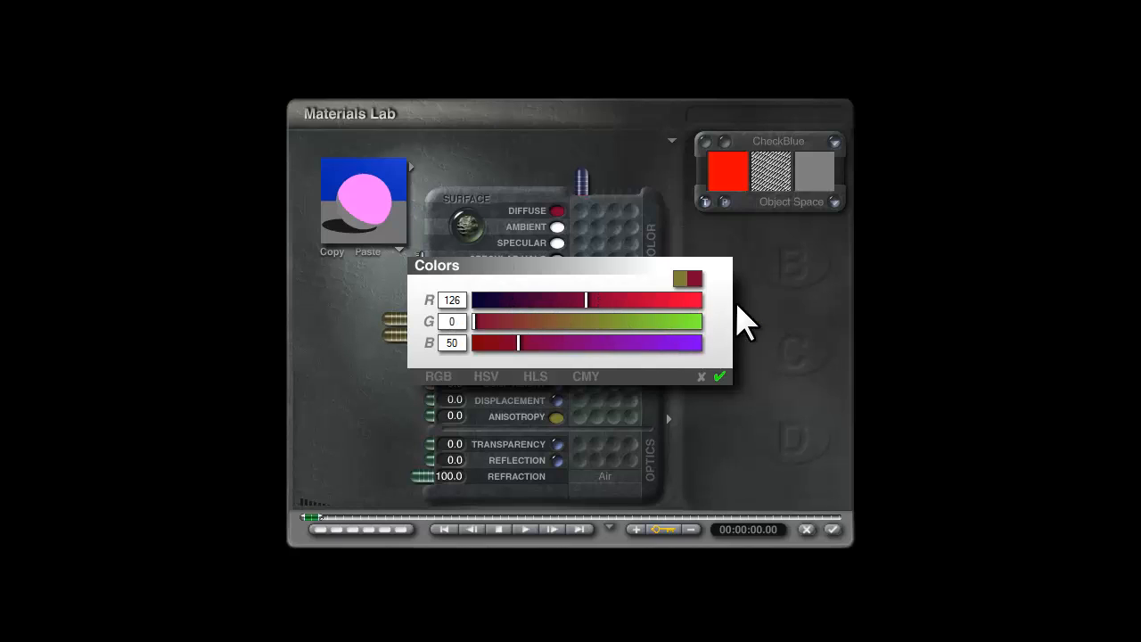
pyautogui.click(833, 529)
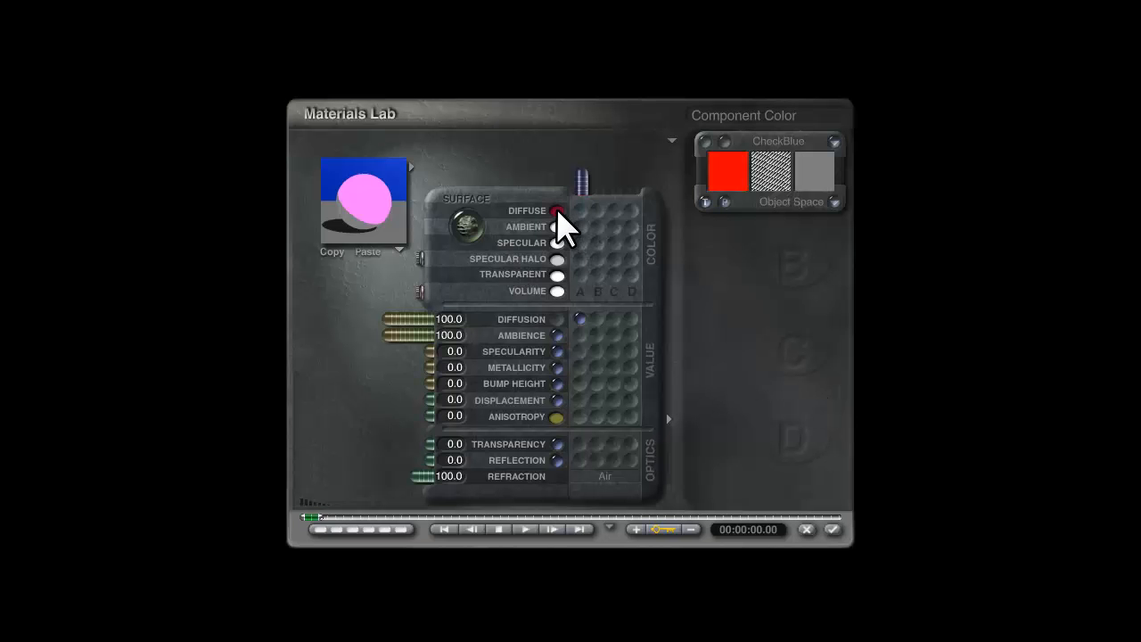
# - Set the figure's diffuse color to red (RGB 255, 0, 1) and accept the material
pyautogui.click(557, 211)
pyautogui.moveTo(526, 302); pyautogui.dragTo(475, 304)
pyautogui.moveTo(516, 341); pyautogui.dragTo(473, 339)
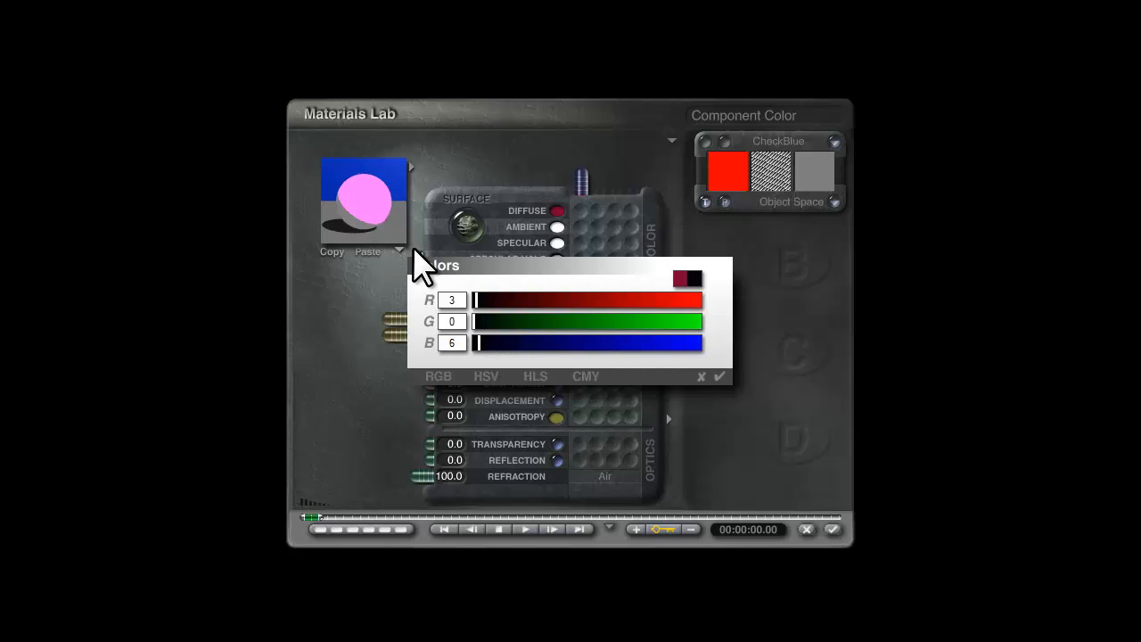
pyautogui.moveTo(475, 300); pyautogui.dragTo(709, 301)
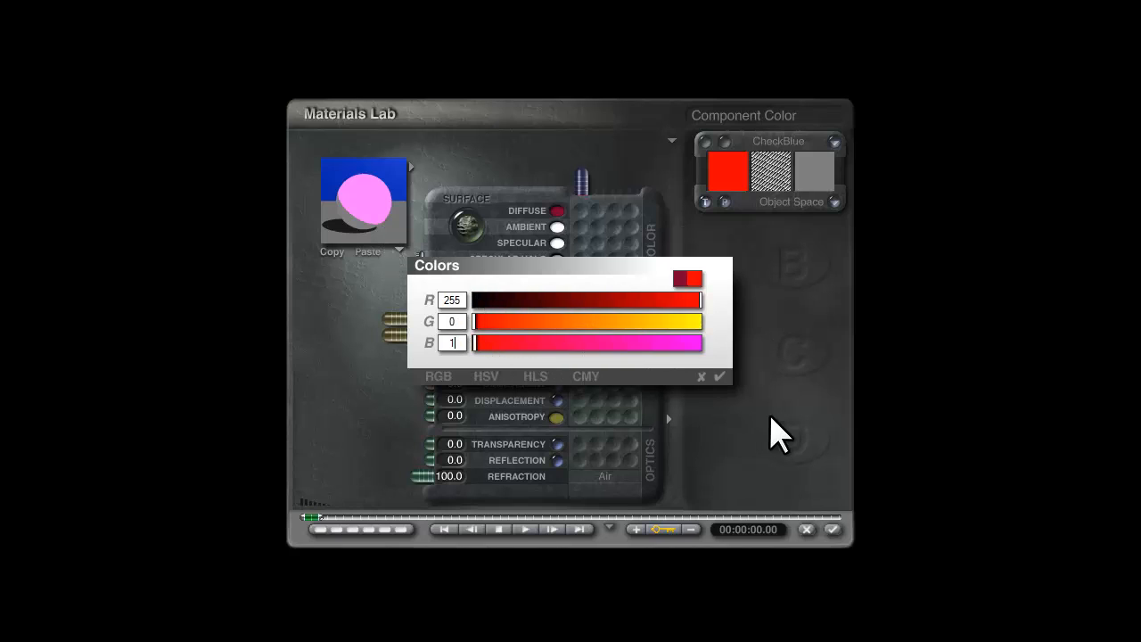
pyautogui.click(721, 376)
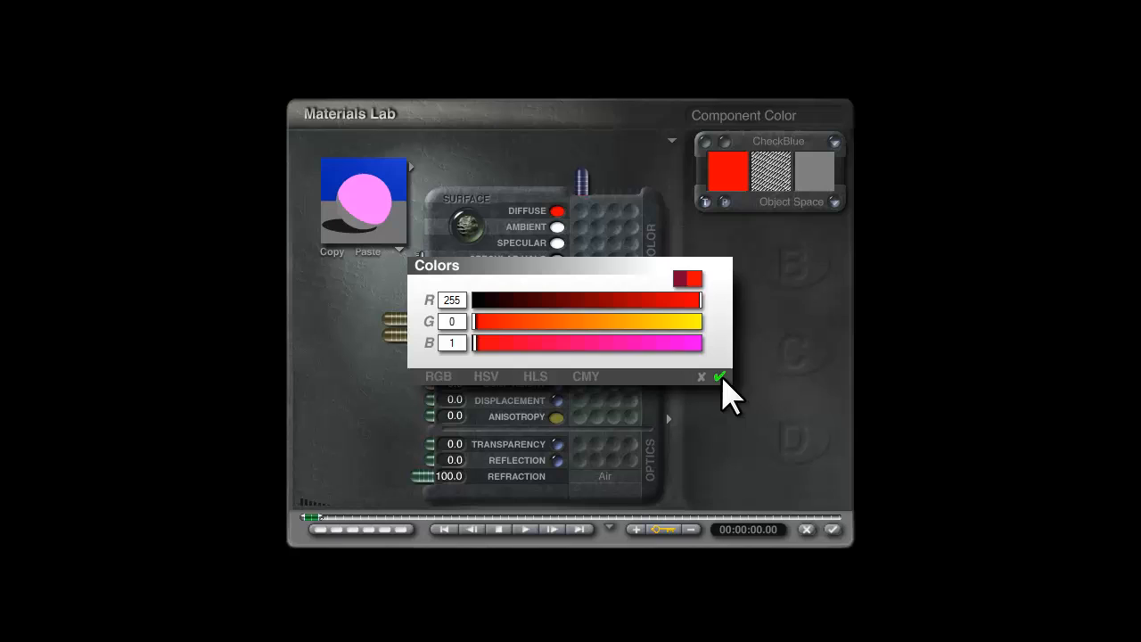
pyautogui.click(832, 530)
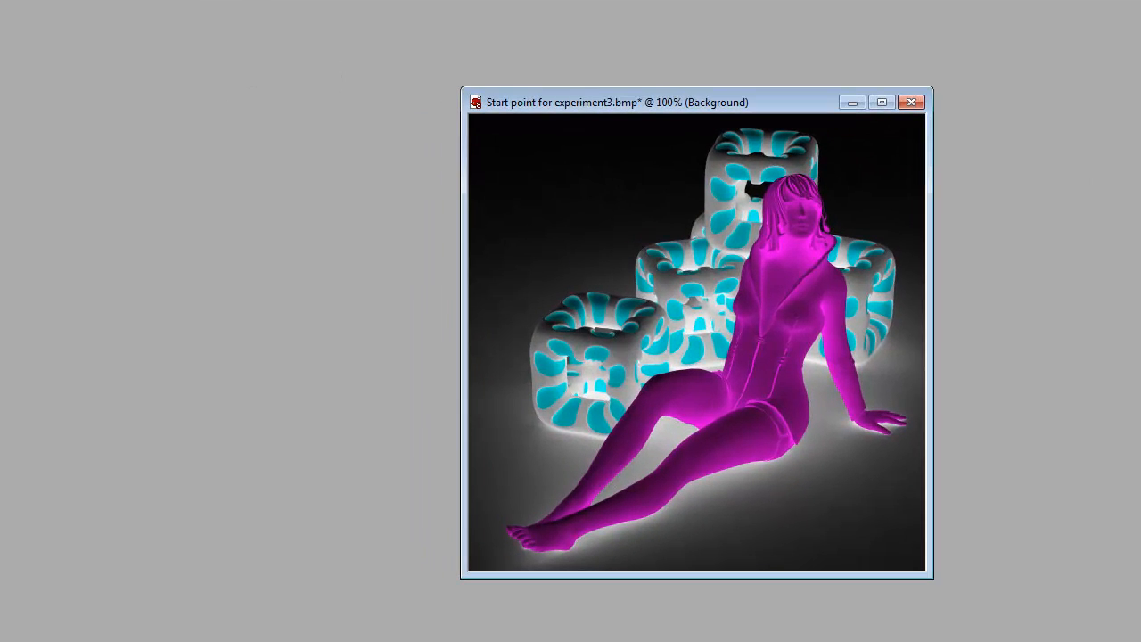
# - Invert the magenta and cyan render into a negative in Paint Shop Pro, and return to Bryce with the Start point for experiment2 scene open
pyautogui.click(216, 79)
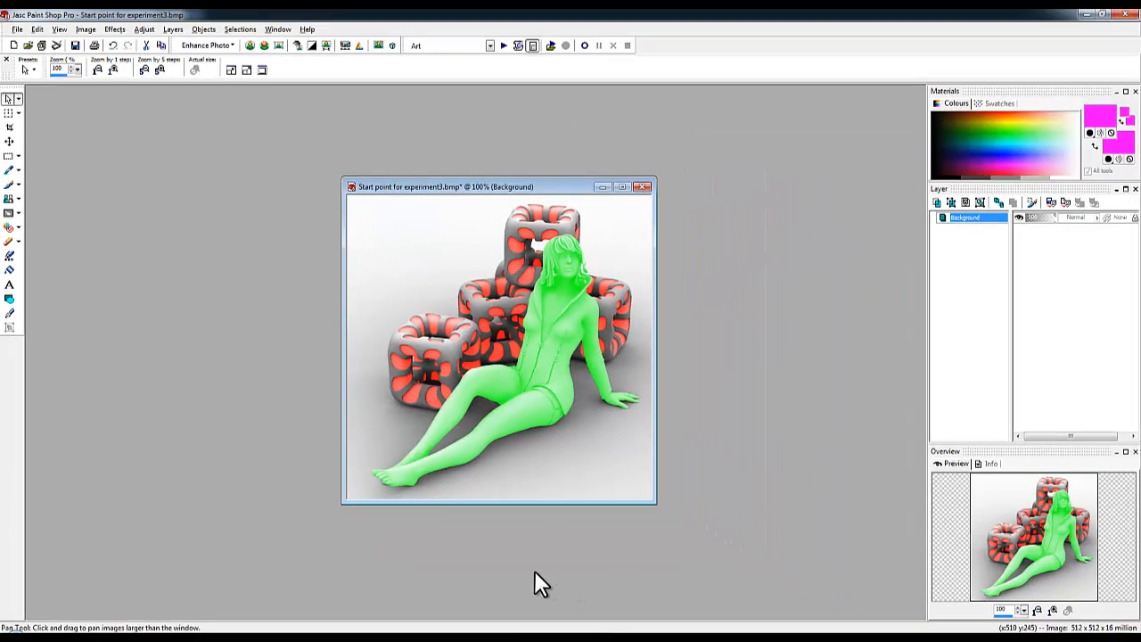
pyautogui.click(466, 637)
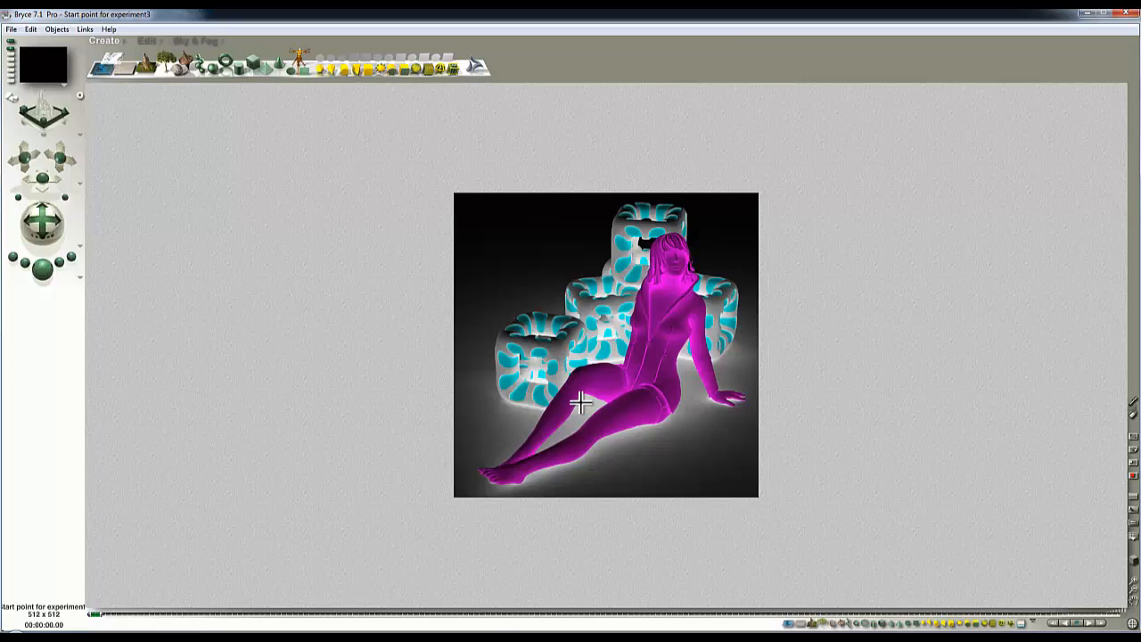
pyautogui.moveTo(1140, 309); pyautogui.dragTo(637, 319)
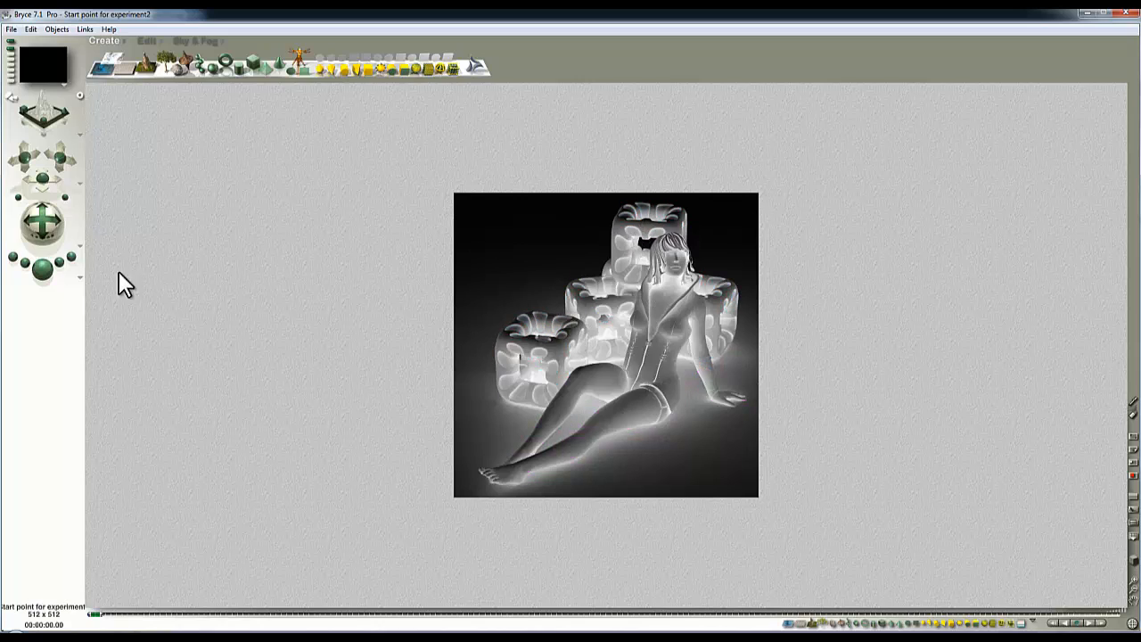
# - Set the render options to 4 rays per pixel and a Maximum Ray Depth of 8
pyautogui.click(80, 280)
pyautogui.click(139, 353)
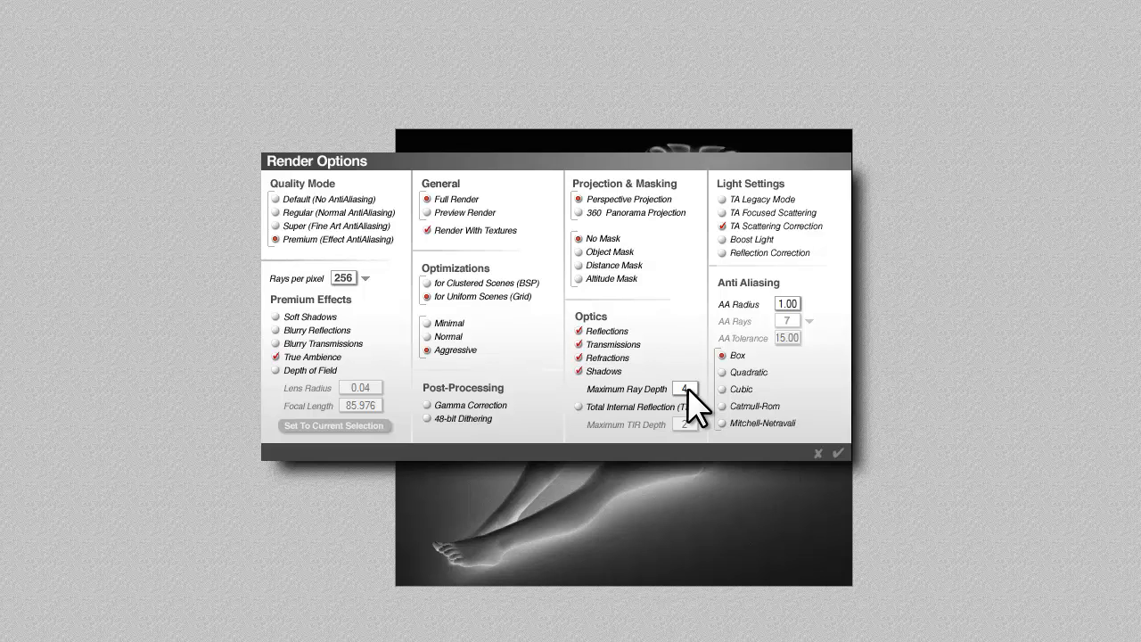
pyautogui.click(365, 279)
pyautogui.click(386, 287)
pyautogui.doubleClick(684, 389)
pyautogui.click(838, 453)
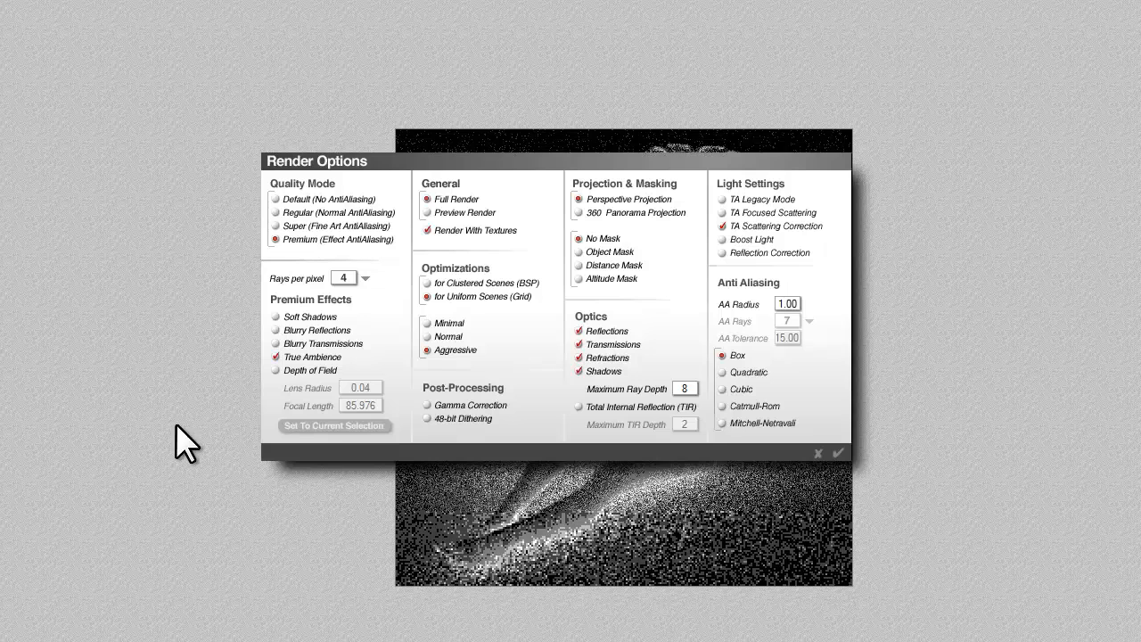
# - Set the Maximum Ray Depth to 1 for comparison, apply the render options and leave the render view
pyautogui.doubleClick(684, 389)
pyautogui.write('1')
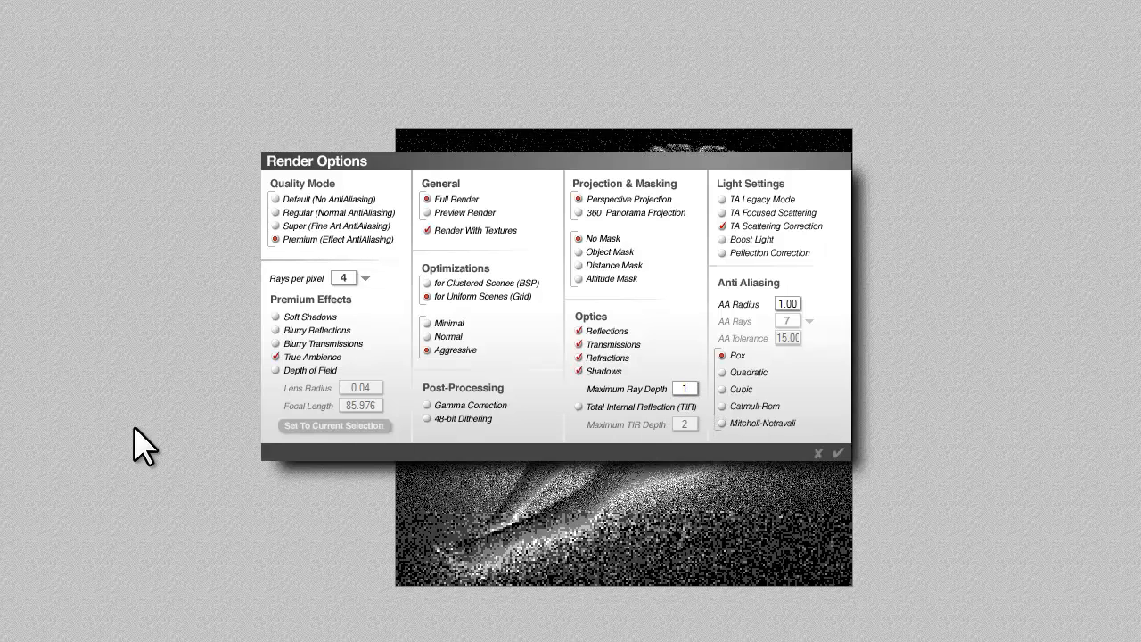
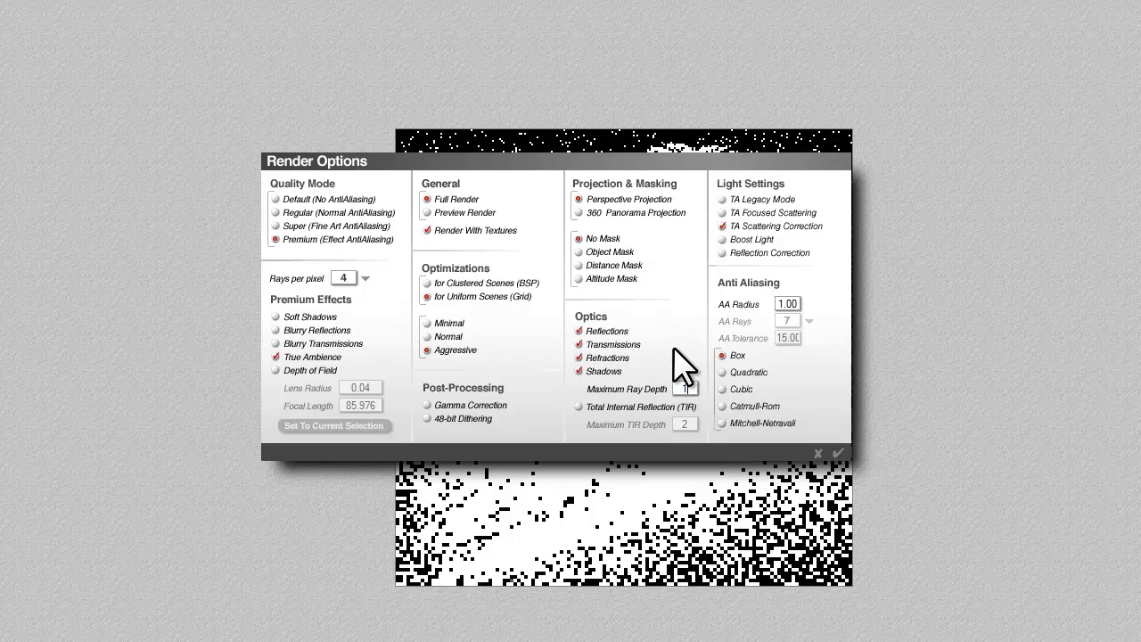
pyautogui.click(841, 452)
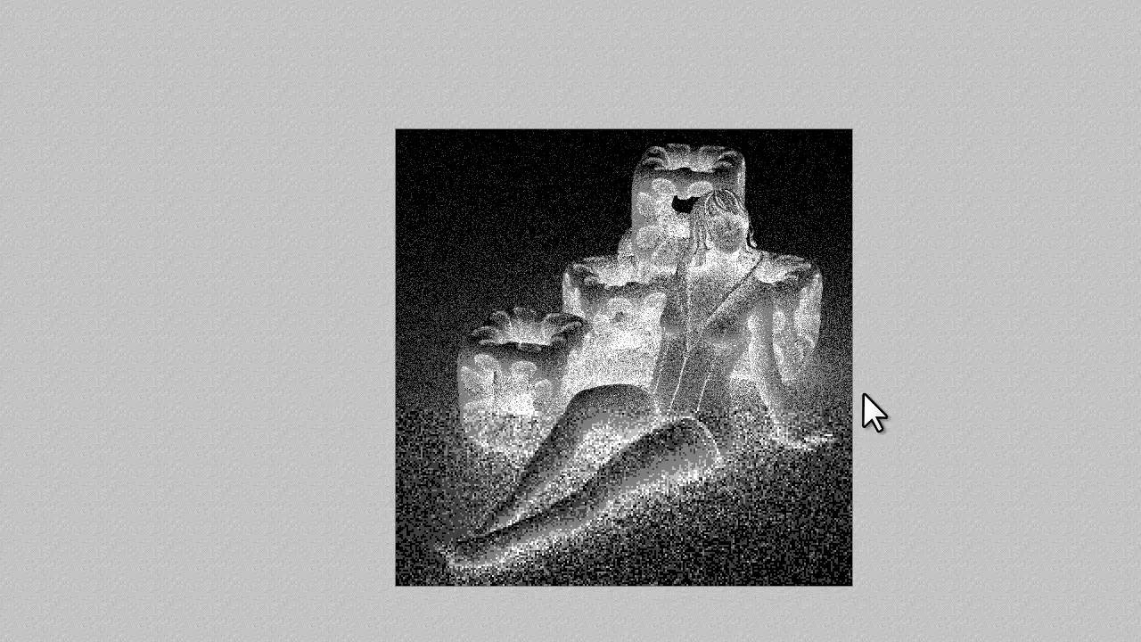
pyautogui.press('Escape')
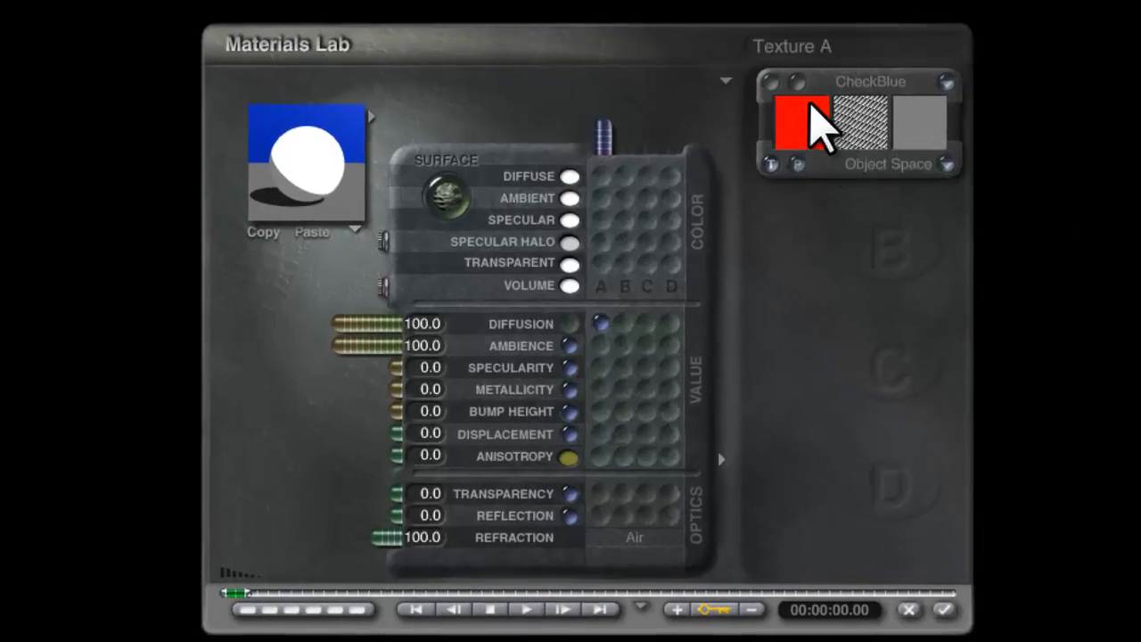
# - Open the material's texture A in the Deep Texture Editor, enable component 3 and set its blend mode to Average
pyautogui.click(810, 111)
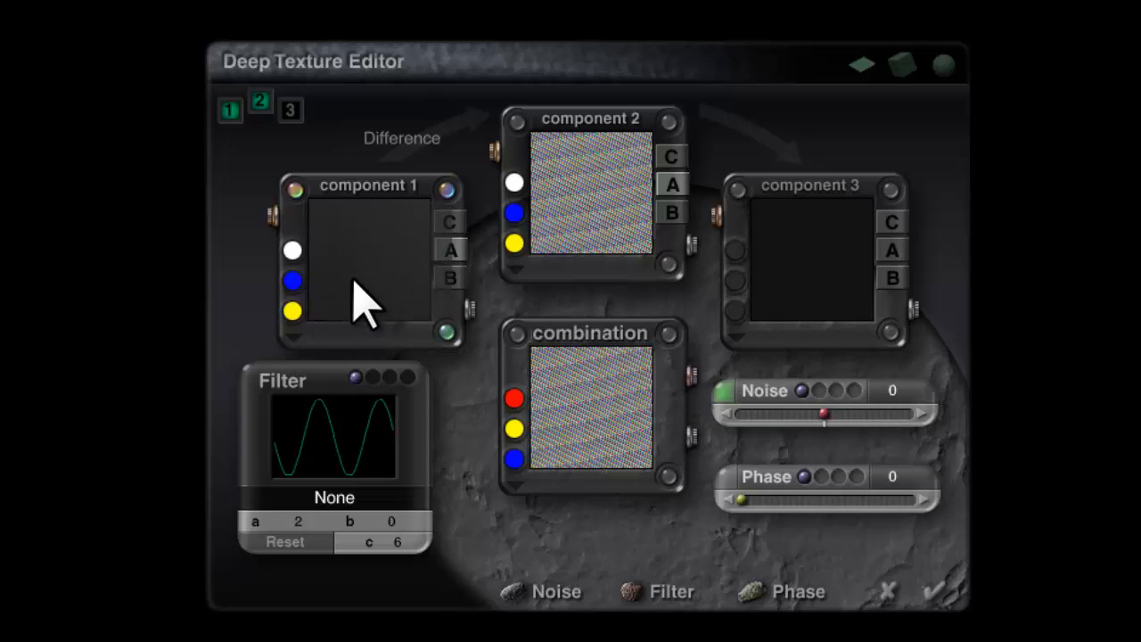
pyautogui.click(790, 293)
pyautogui.click(762, 149)
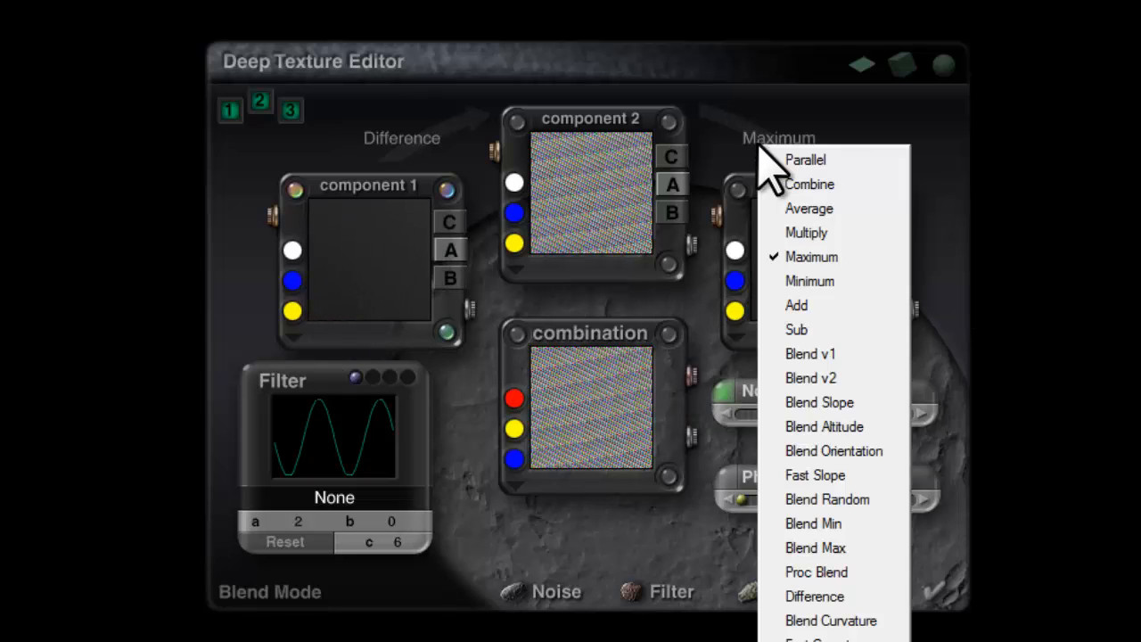
pyautogui.click(847, 212)
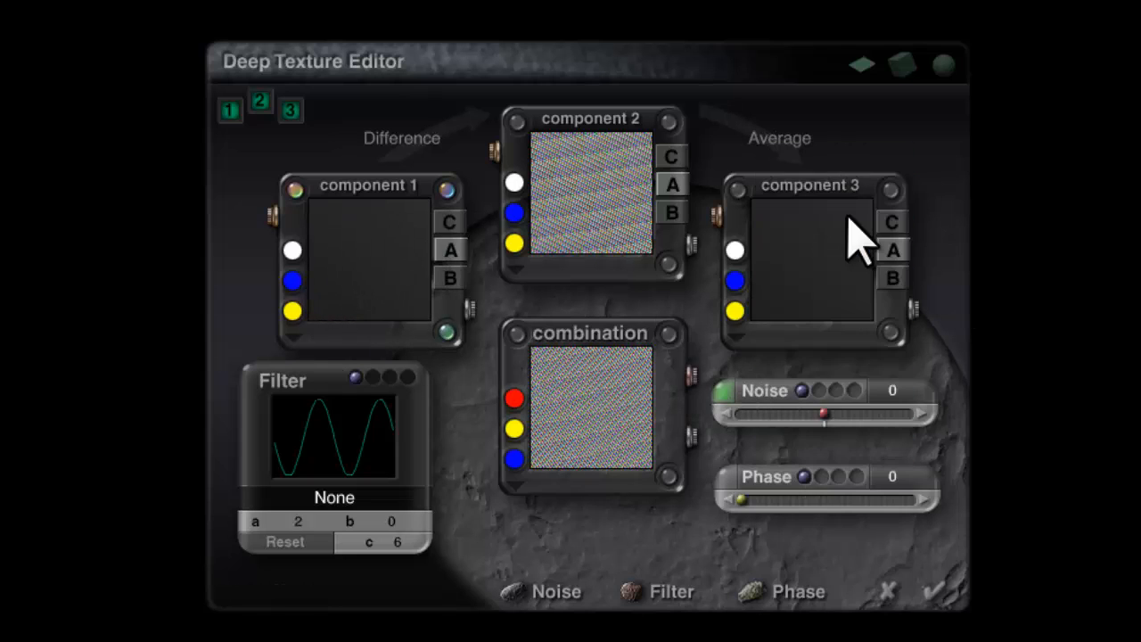
# - Give component 3 the Sin(aX)+b filter, try out its a and b values, and reset the filter parameters
pyautogui.click(332, 500)
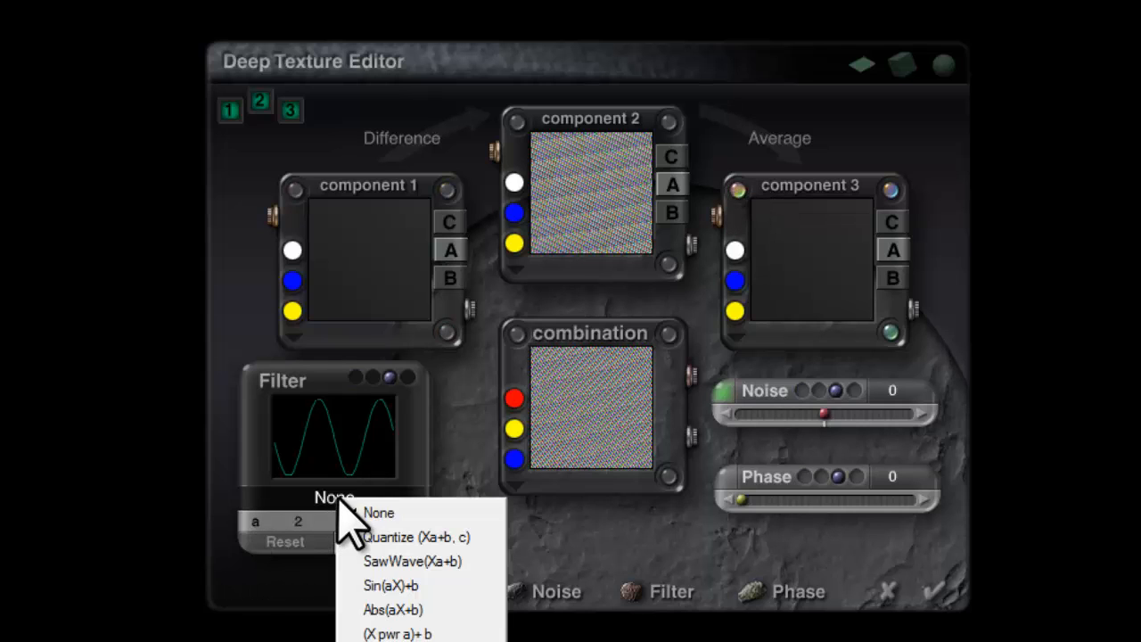
pyautogui.click(397, 584)
pyautogui.moveTo(301, 521); pyautogui.dragTo(291, 522)
pyautogui.moveTo(377, 520); pyautogui.dragTo(383, 540)
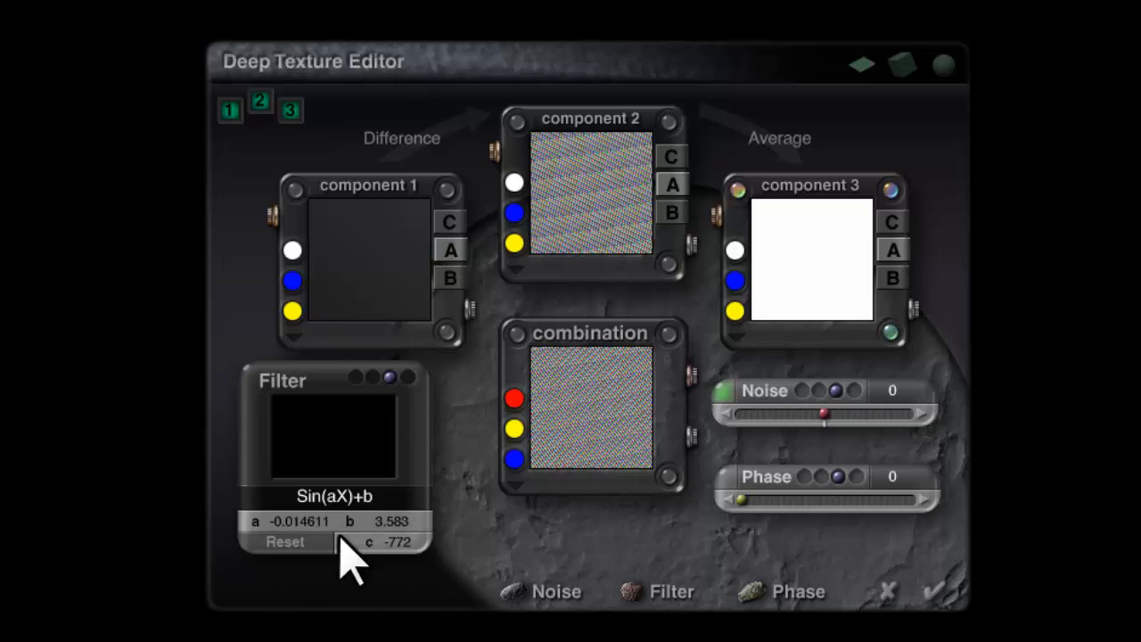
pyautogui.click(285, 541)
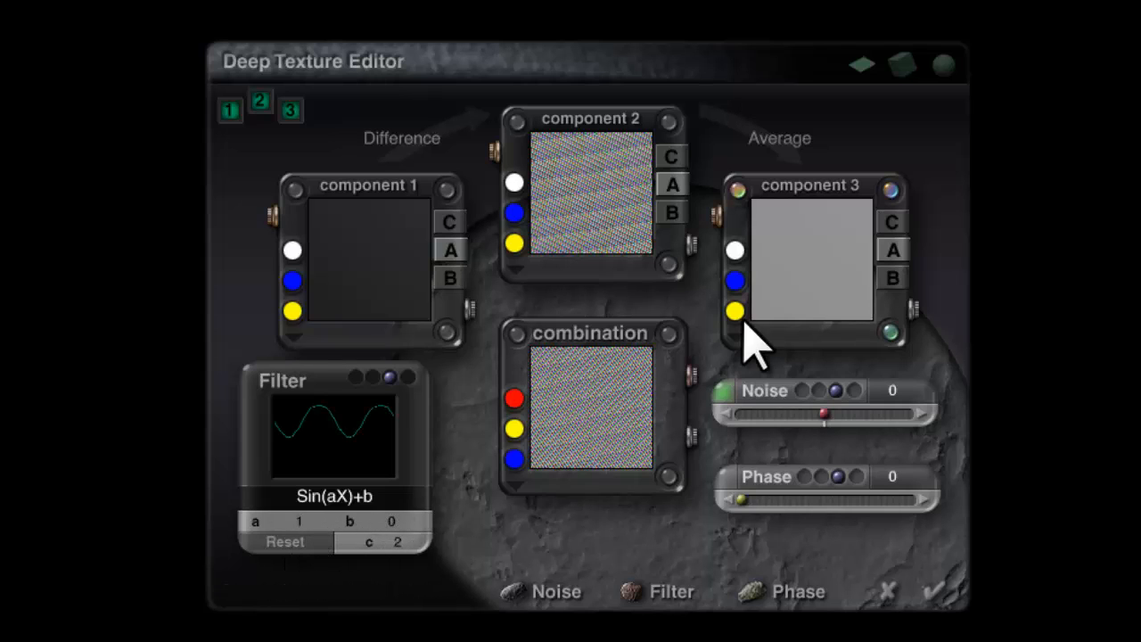
# - Change component 3's blend mode to Multiply and adjust its filter to a 0.84615 and b -0.31513
pyautogui.click(807, 151)
pyautogui.click(851, 221)
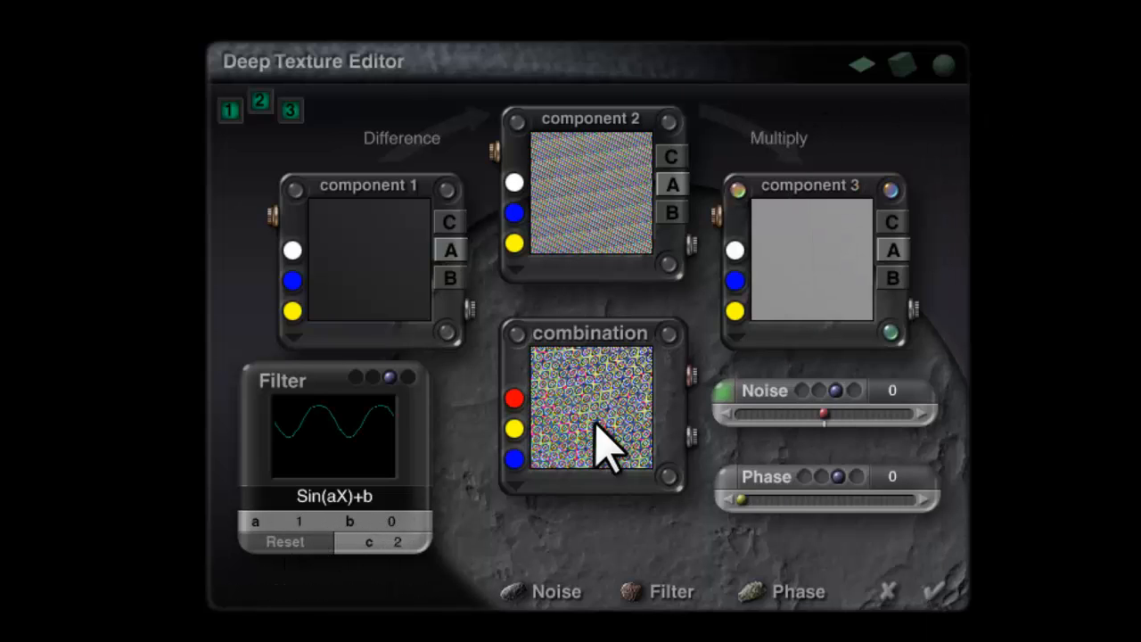
pyautogui.moveTo(334, 524); pyautogui.dragTo(381, 520)
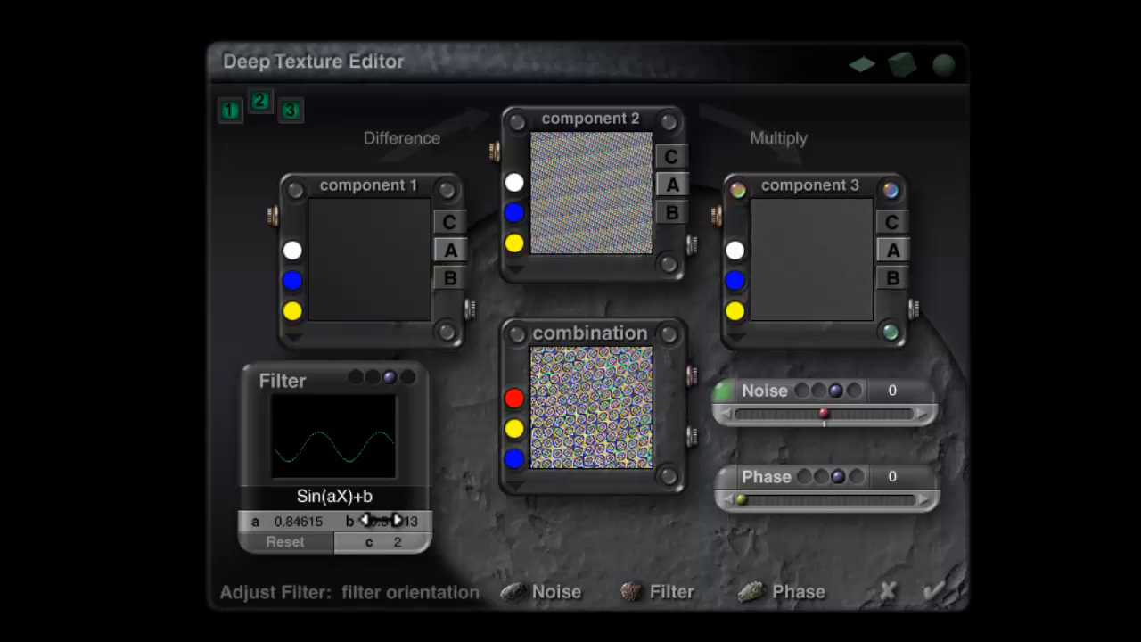
# - Adjust the frequency of component 3's 3D Sine noise and accept the noise settings
pyautogui.click(721, 398)
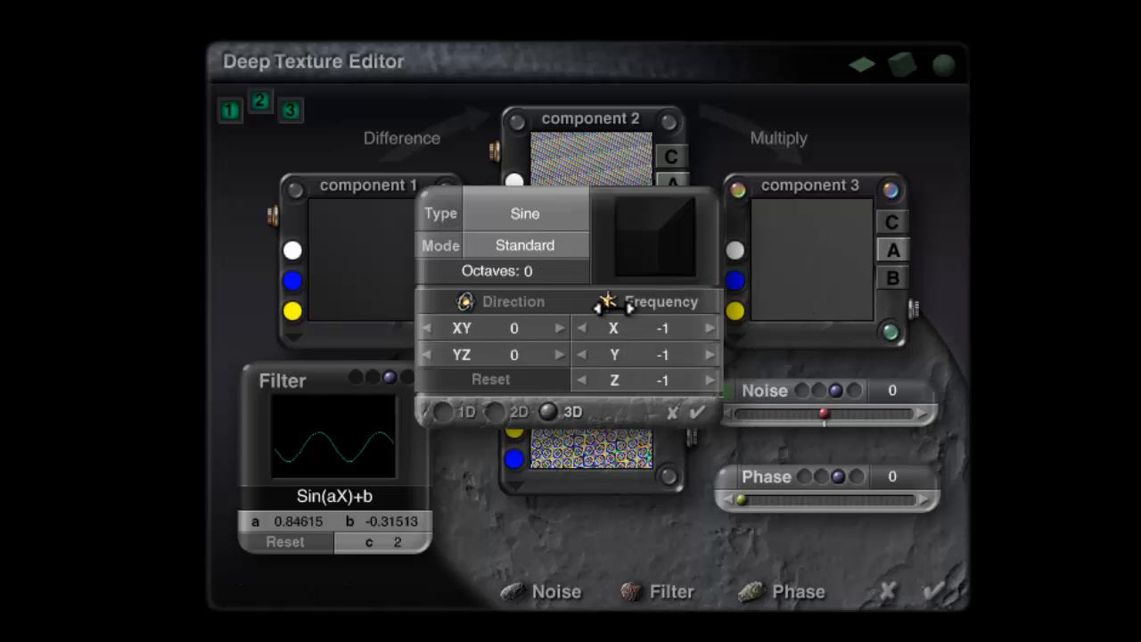
pyautogui.moveTo(611, 307); pyautogui.dragTo(615, 308)
pyautogui.click(697, 411)
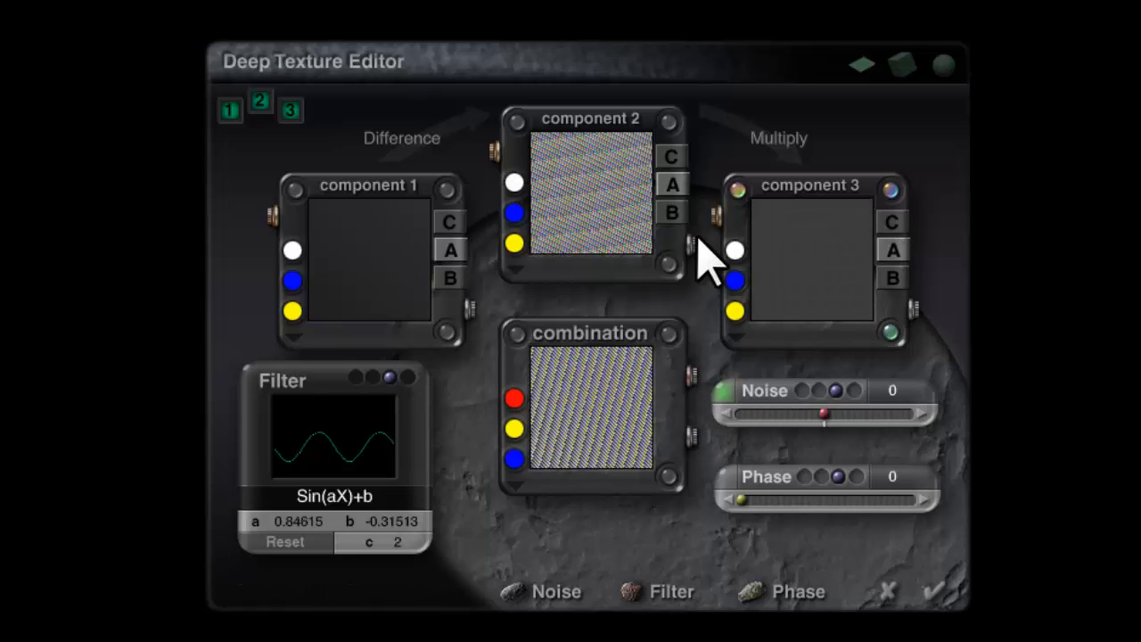
# - Adjust component 3's filter to a 0.021403 and b -0.4963, and accept the texture and the material
pyautogui.moveTo(387, 520); pyautogui.dragTo(389, 520)
pyautogui.moveTo(299, 524); pyautogui.dragTo(294, 524)
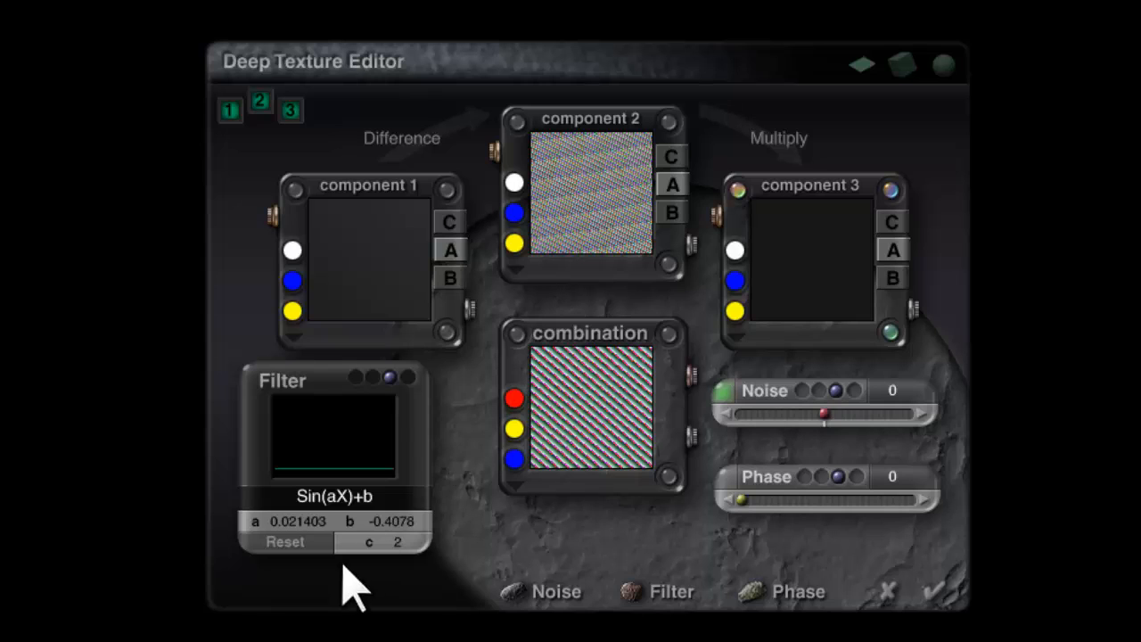
pyautogui.moveTo(394, 523); pyautogui.dragTo(395, 521)
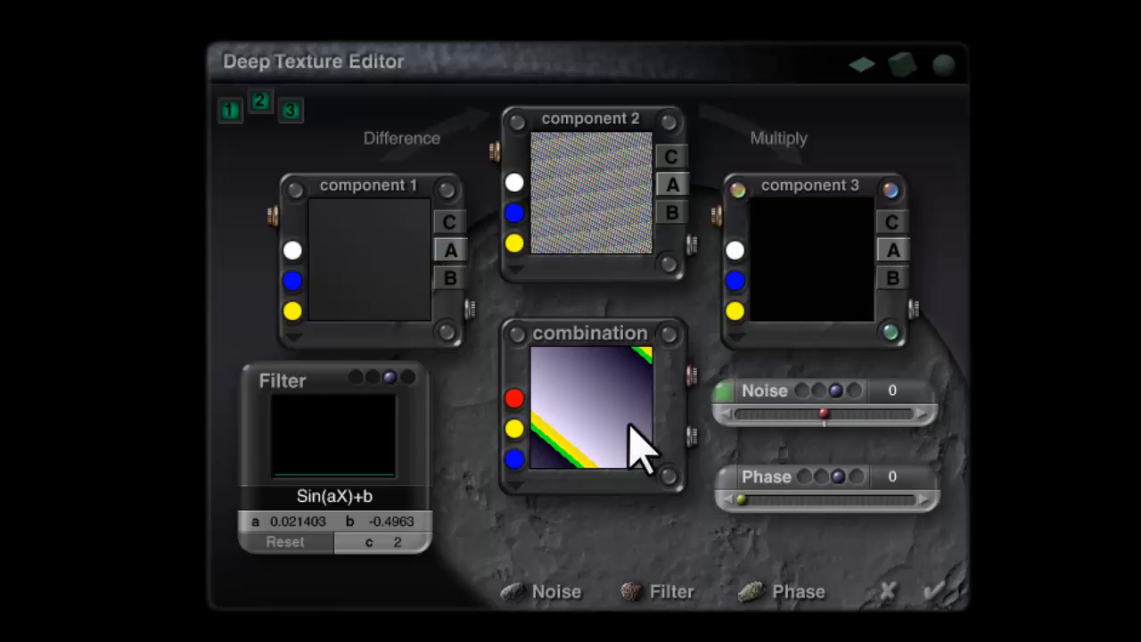
pyautogui.click(936, 592)
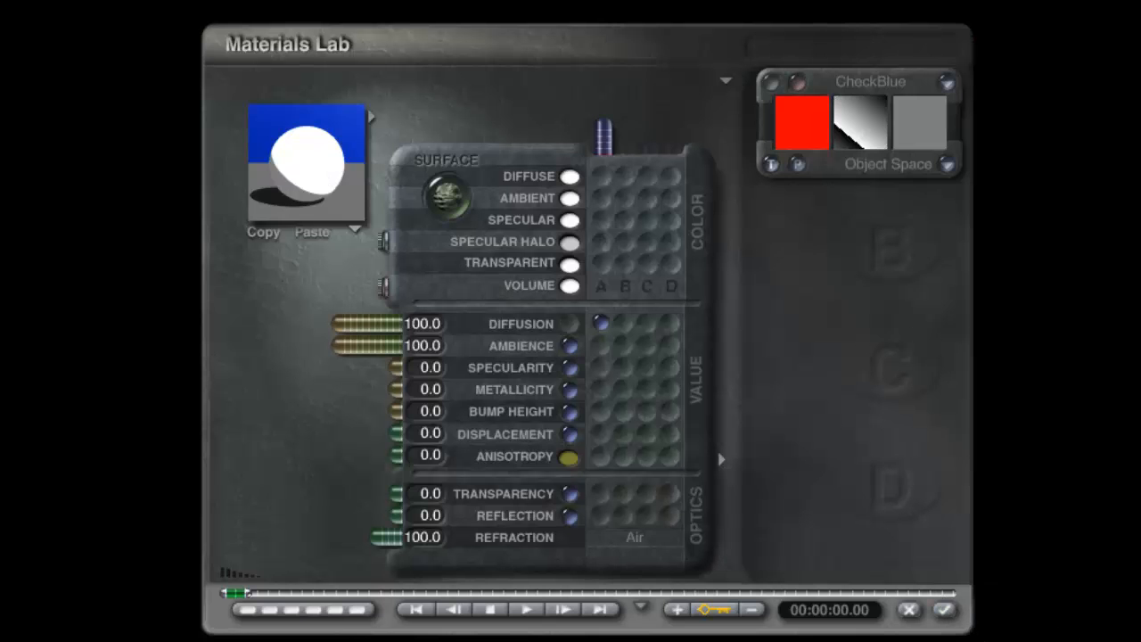
pyautogui.click(945, 610)
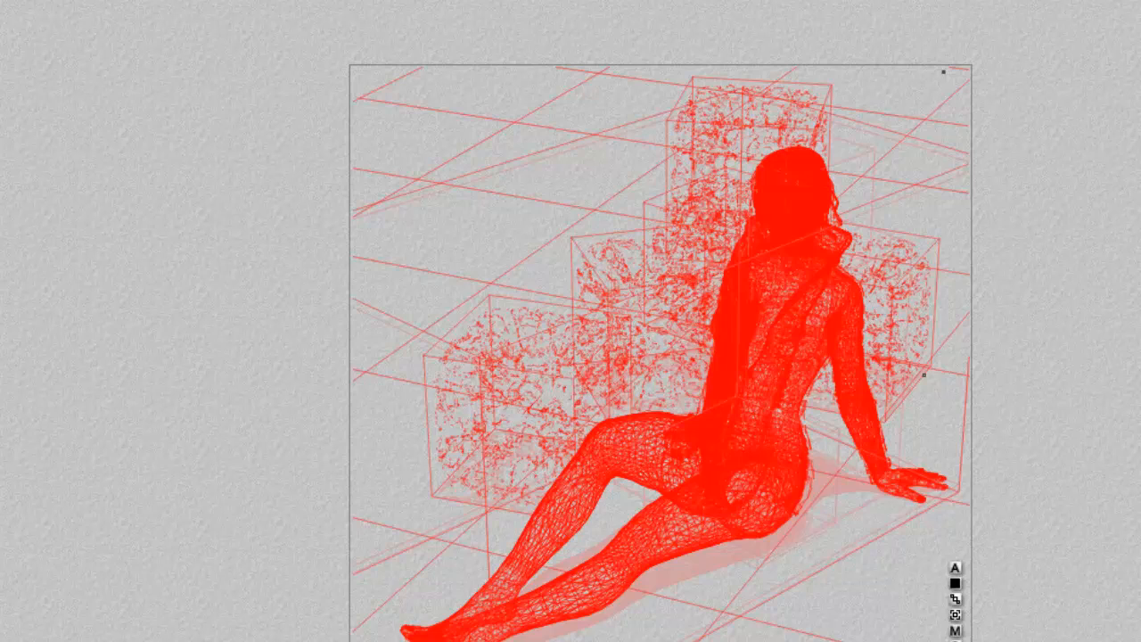
# - Set the Maximum Ray Depth to 400 in the render options for a test render
pyautogui.click(13, 376)
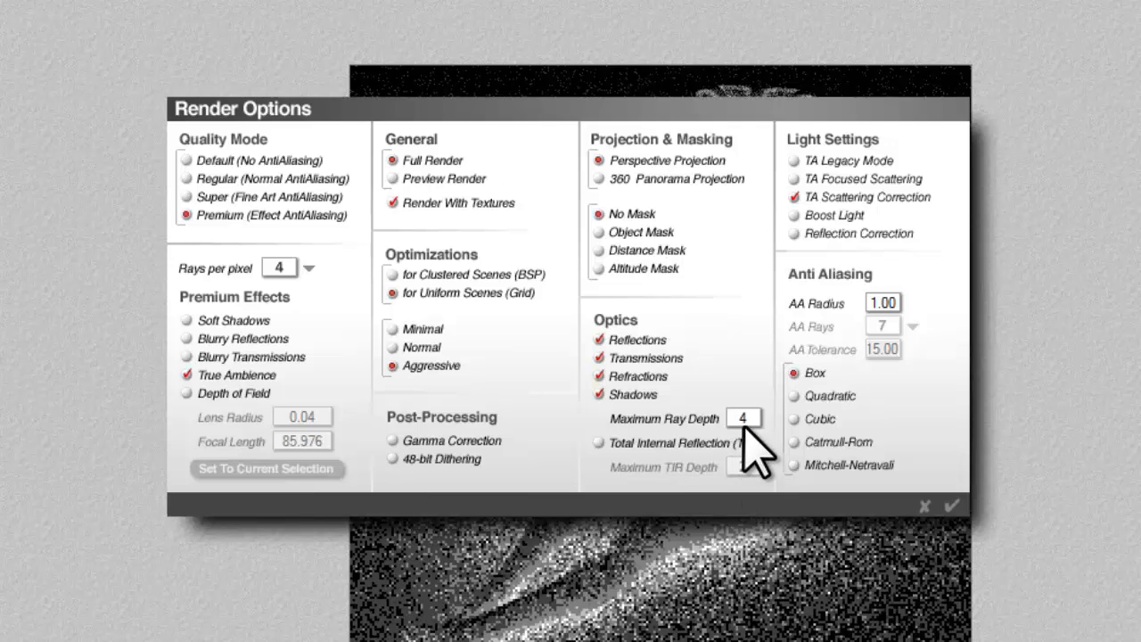
pyautogui.write('00')
pyautogui.click(950, 506)
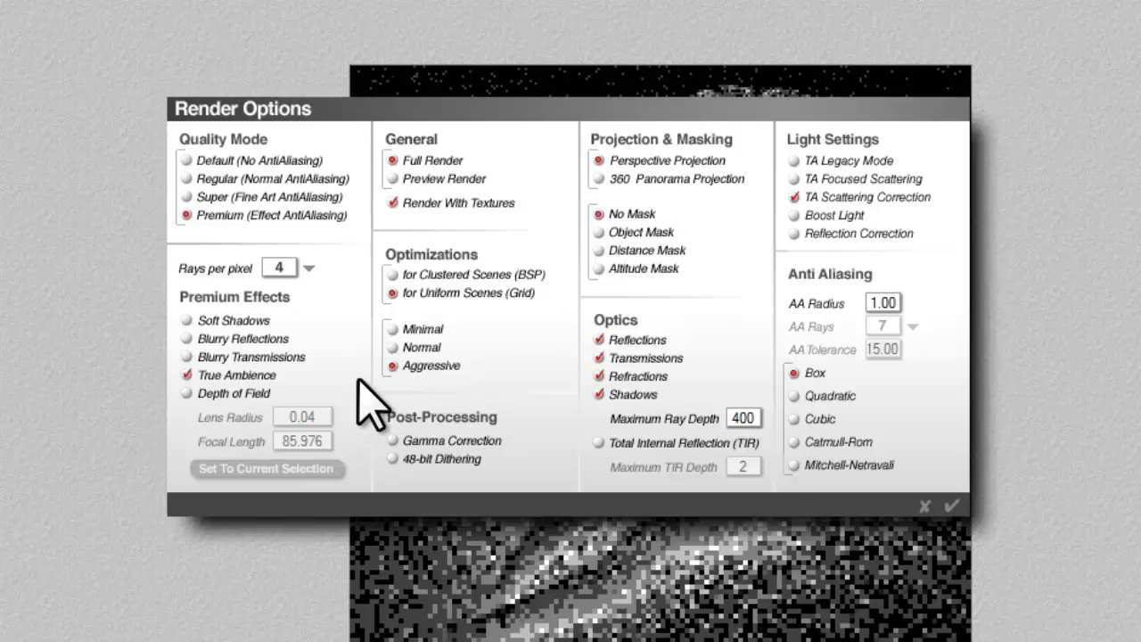
# - Set the Maximum Ray Depth to 4 and apply the render options
pyautogui.moveTo(758, 421); pyautogui.dragTo(706, 423)
pyautogui.write('4')
pyautogui.click(951, 506)
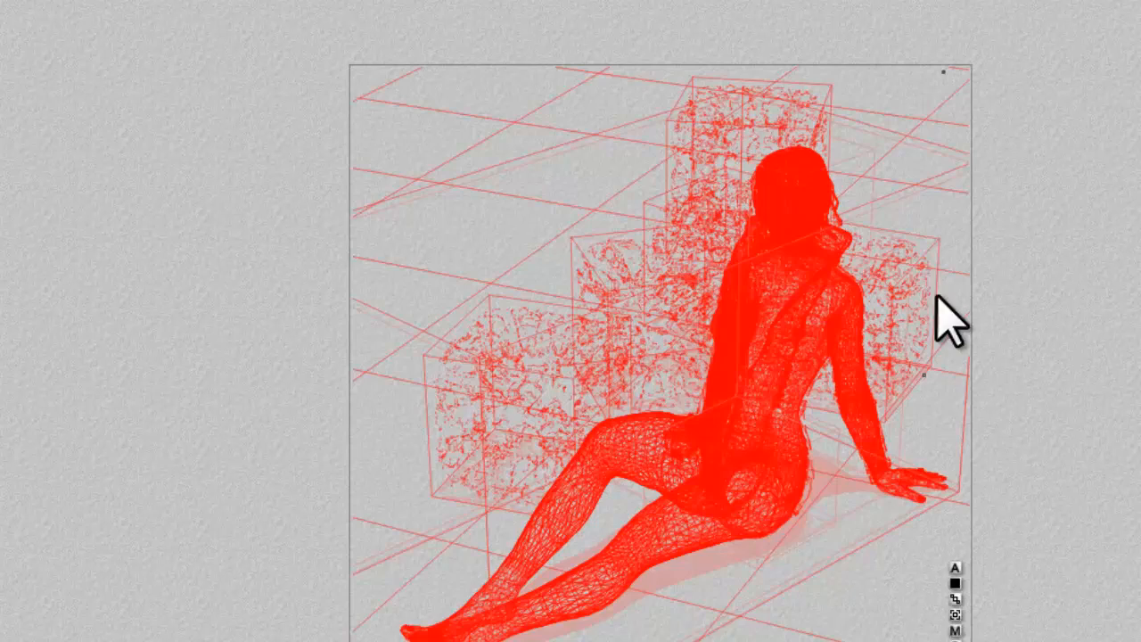
# - Inspect the deep texture, assign texture A to Anisotropy instead of Diffusion, and accept the material
pyautogui.click(955, 612)
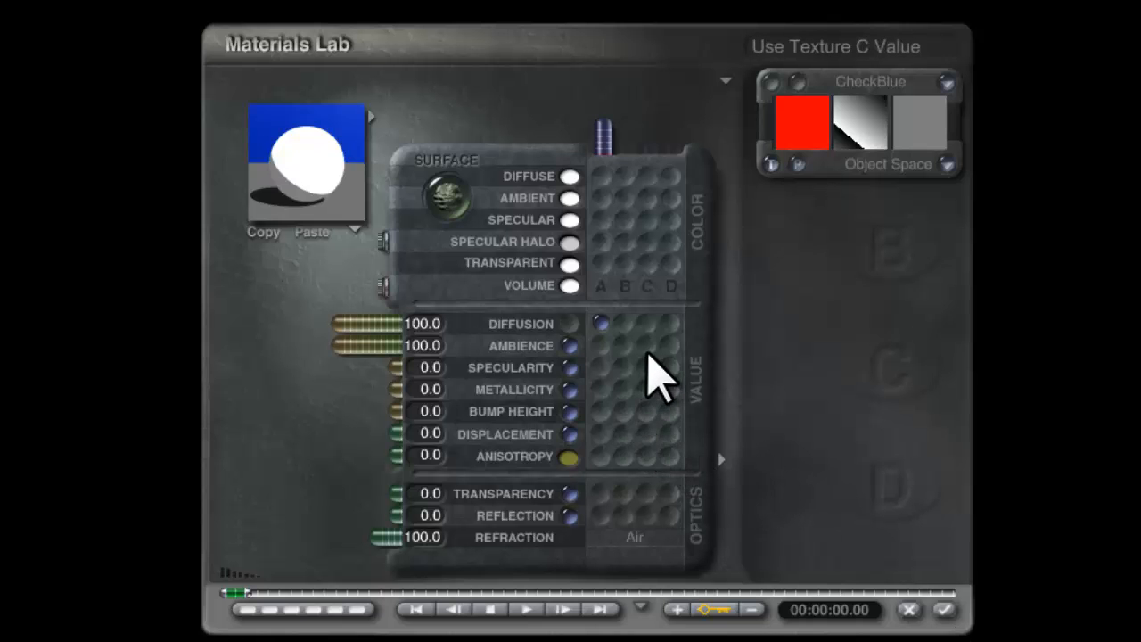
pyautogui.click(793, 83)
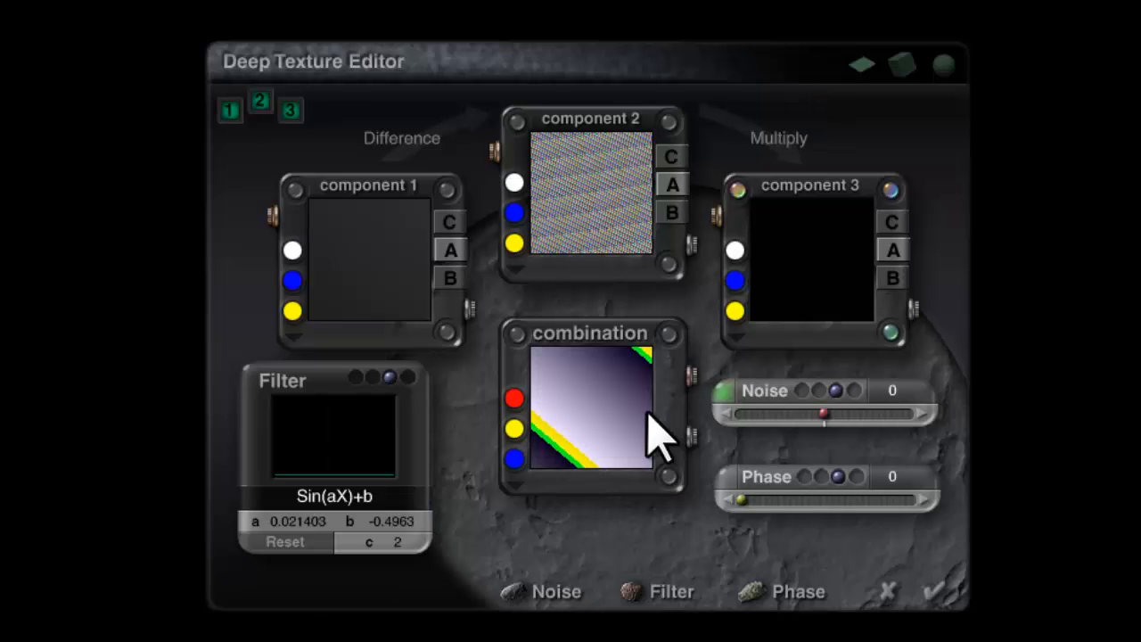
pyautogui.click(934, 591)
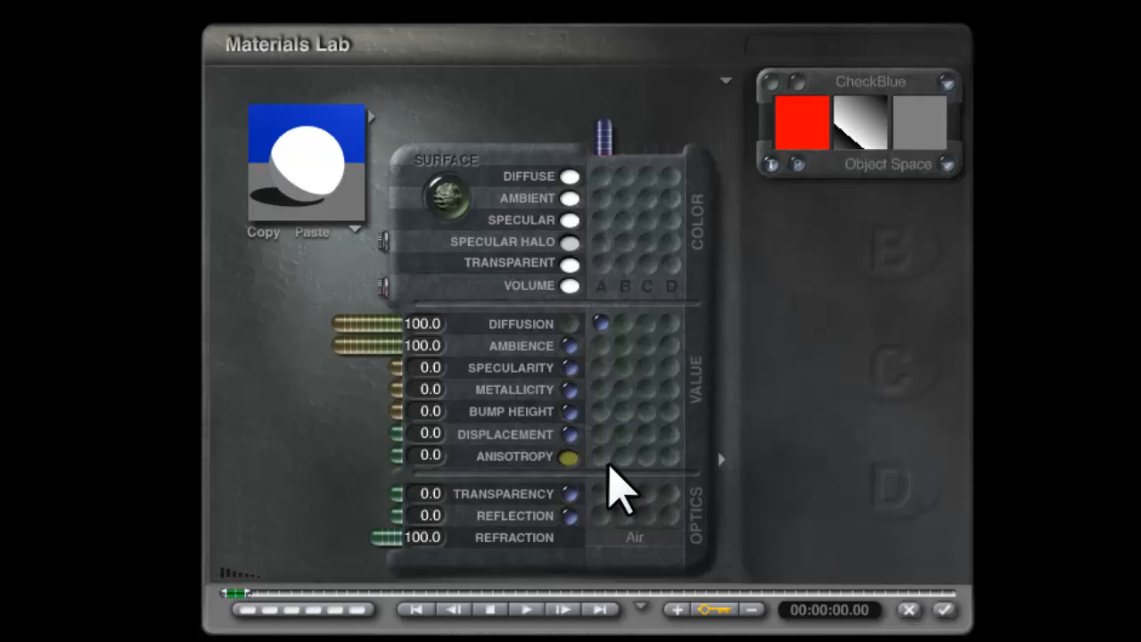
pyautogui.click(601, 456)
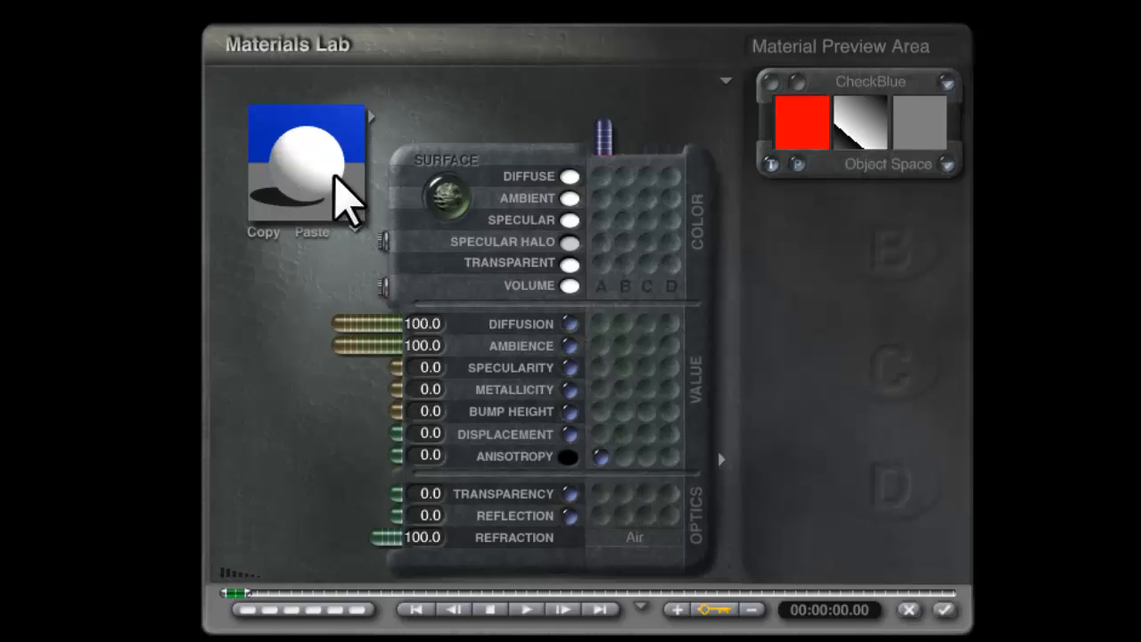
pyautogui.click(944, 610)
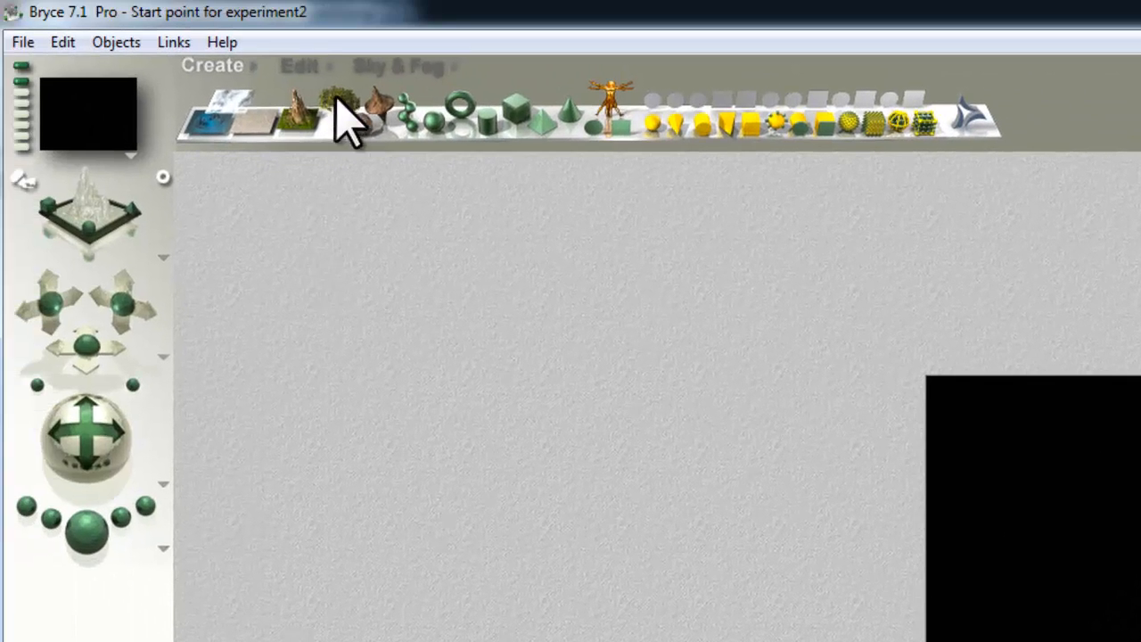
# - Set the sky's ambient color to a dark grey with L 45 and render the scene
pyautogui.click(398, 66)
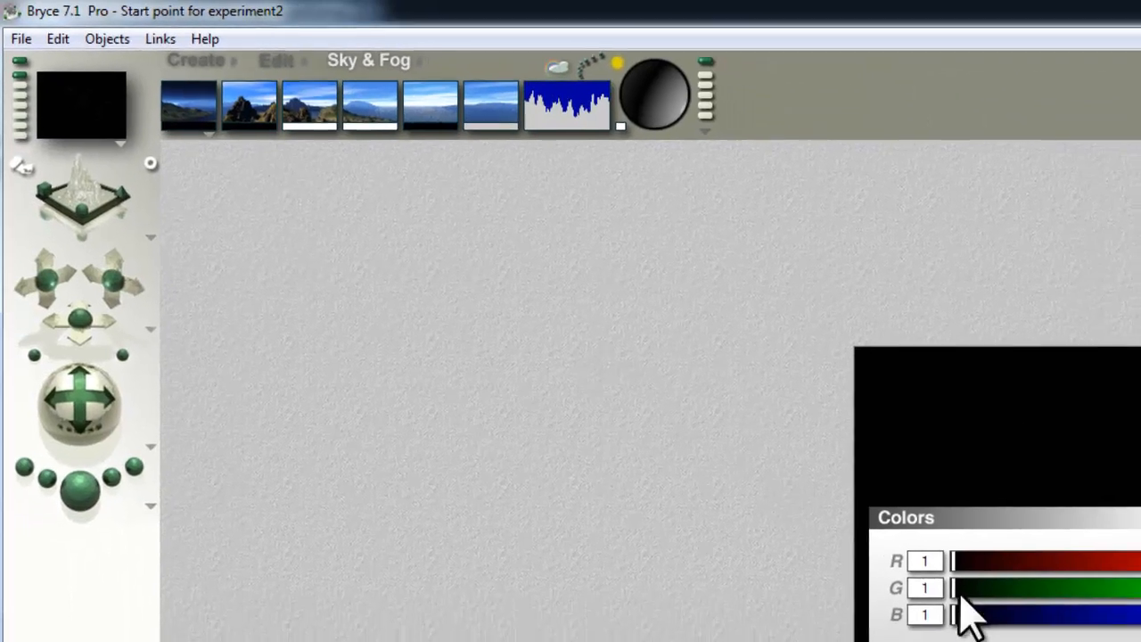
pyautogui.click(917, 584)
pyautogui.moveTo(846, 523); pyautogui.dragTo(887, 525)
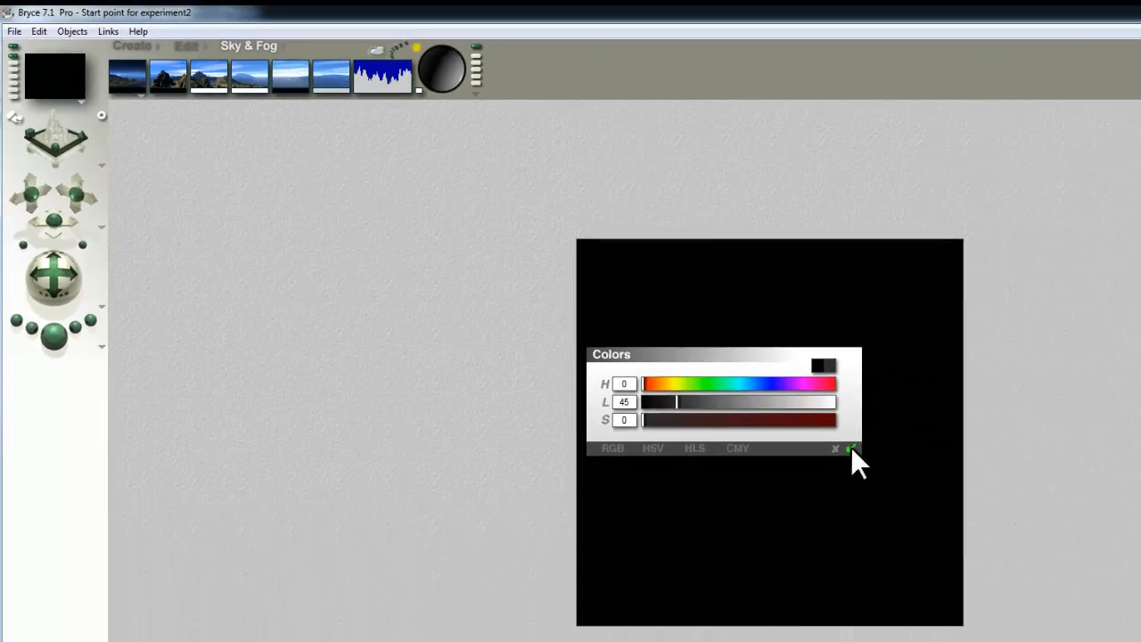
pyautogui.click(1121, 584)
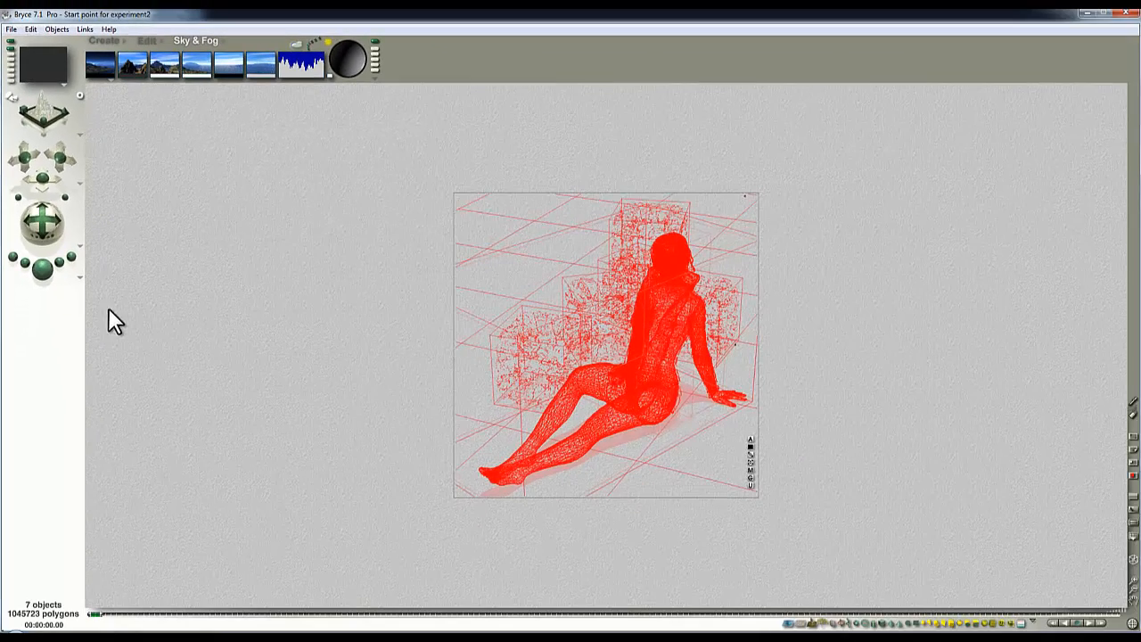
pyautogui.click(41, 267)
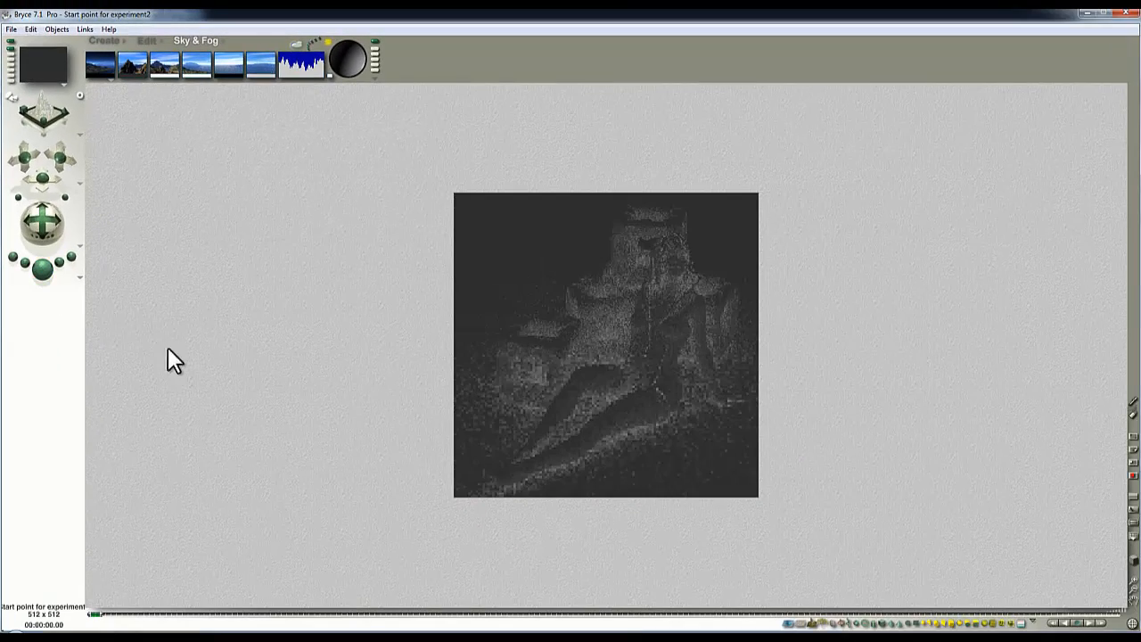
pyautogui.click(42, 267)
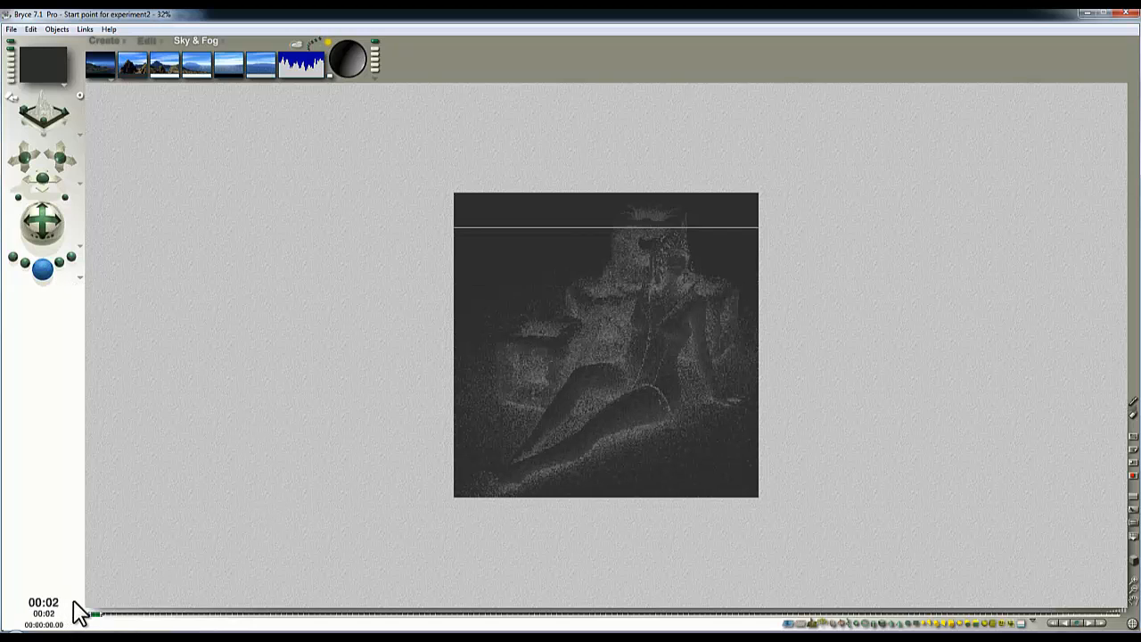
# - Set the Maximum Ray Depth to 400 in the render options and run another test render
pyautogui.click(81, 275)
pyautogui.click(120, 365)
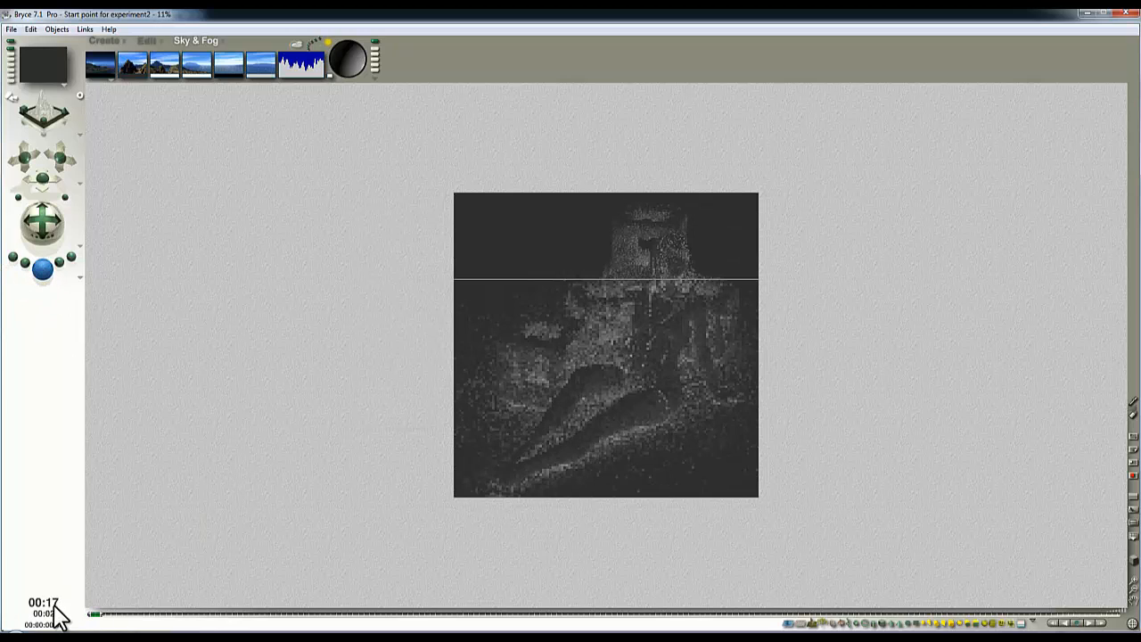
pyautogui.click(282, 434)
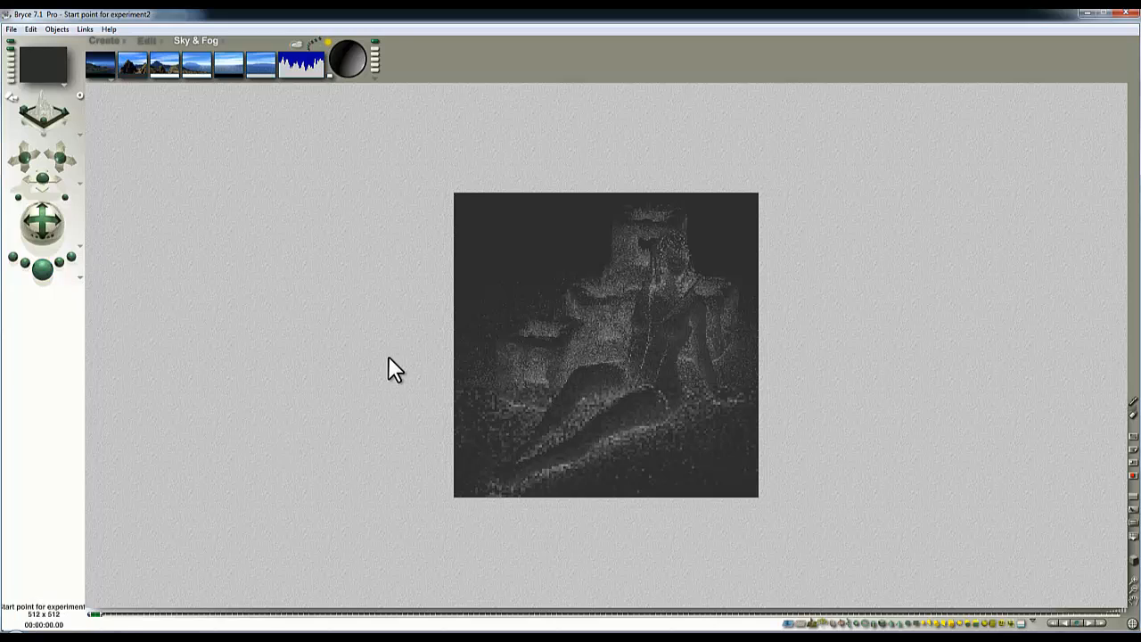
# - Check the Maximum Ray Depth in the render options and close them without applying
pyautogui.click(79, 279)
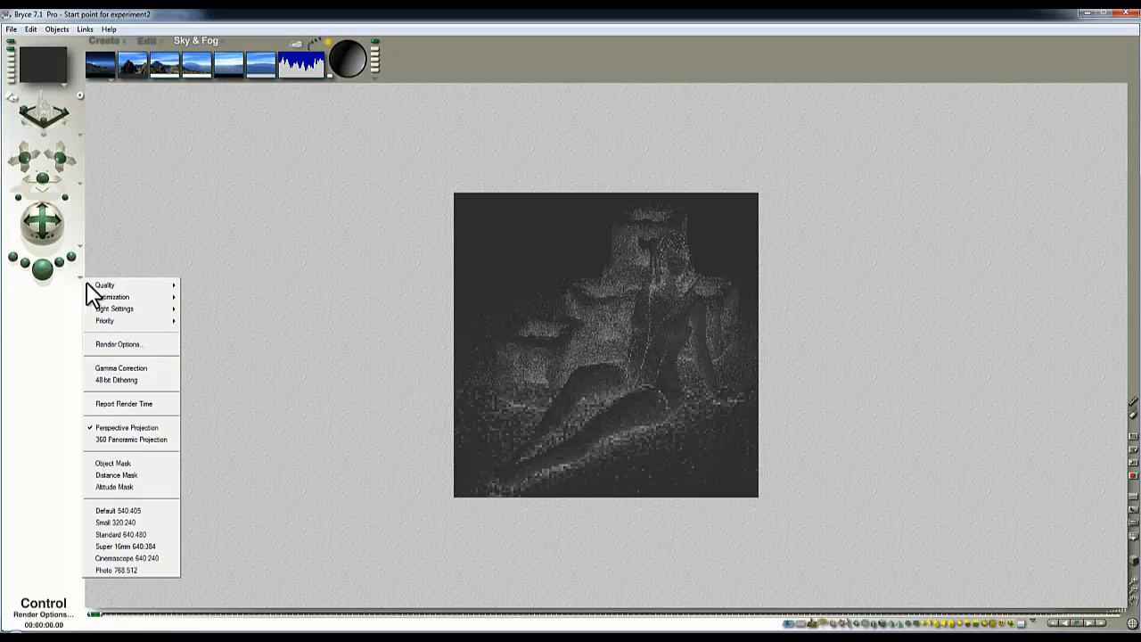
pyautogui.click(157, 344)
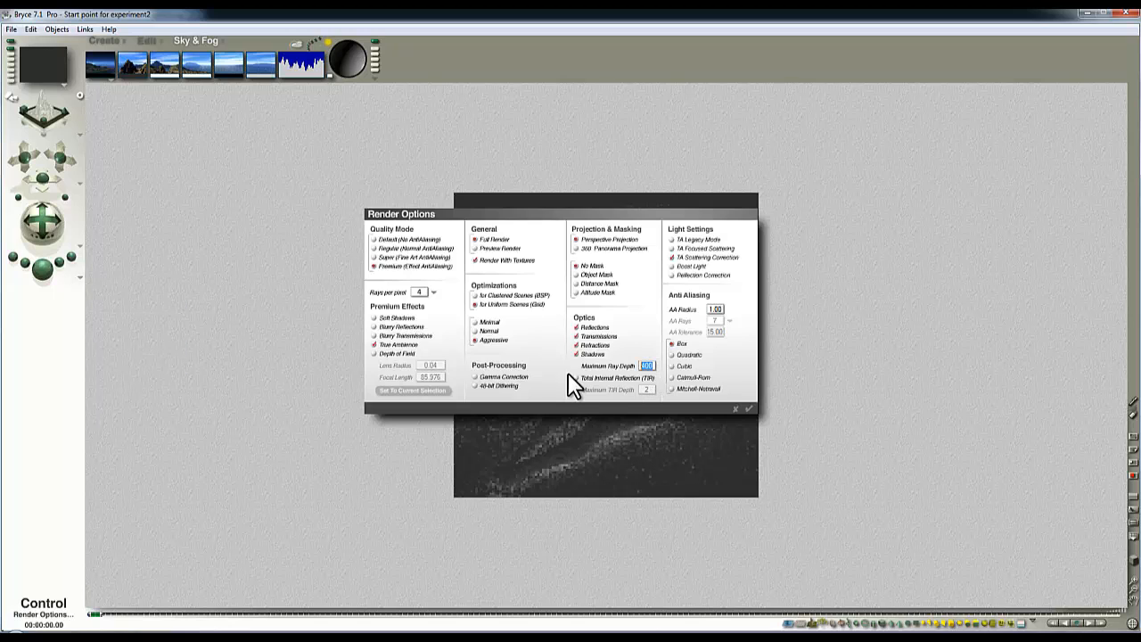
pyautogui.click(738, 408)
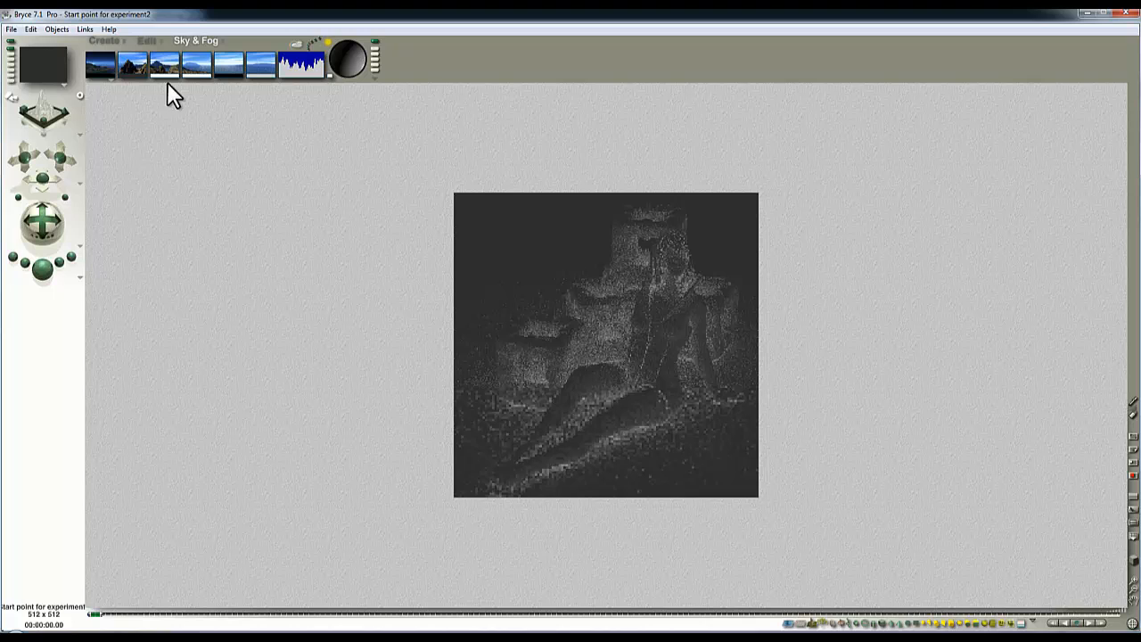
# - Set the ambient color to white with L 255, render the scene, and review the Sky Lab's Sun & Moon settings
pyautogui.click(142, 76)
pyautogui.moveTo(578, 322); pyautogui.dragTo(664, 323)
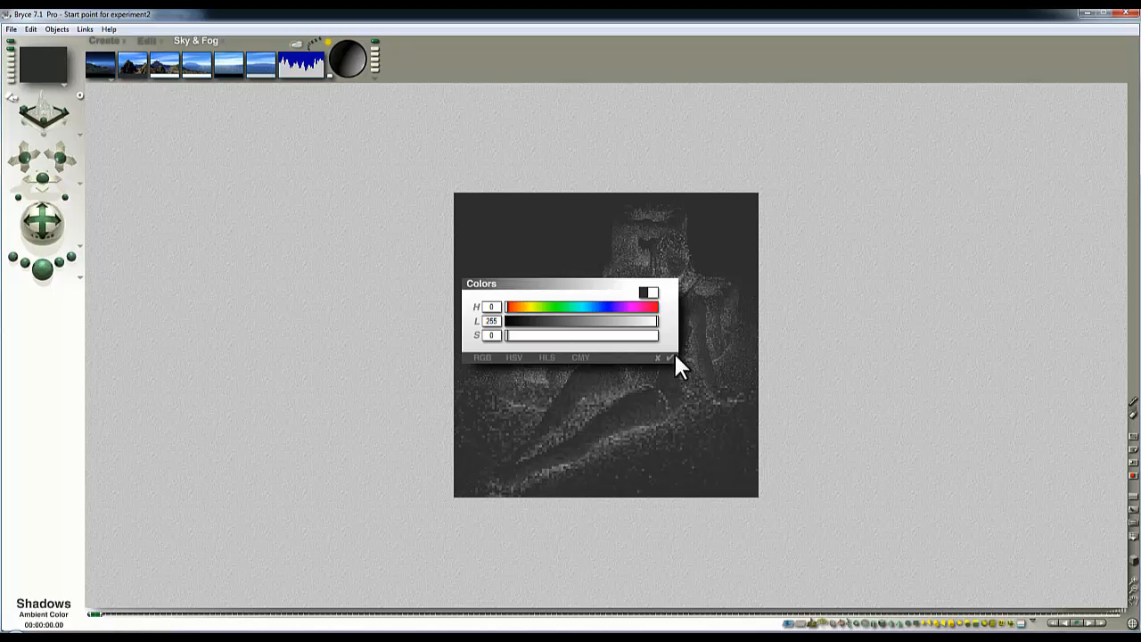
pyautogui.click(674, 352)
pyautogui.hotkey('ctrl', 'r')
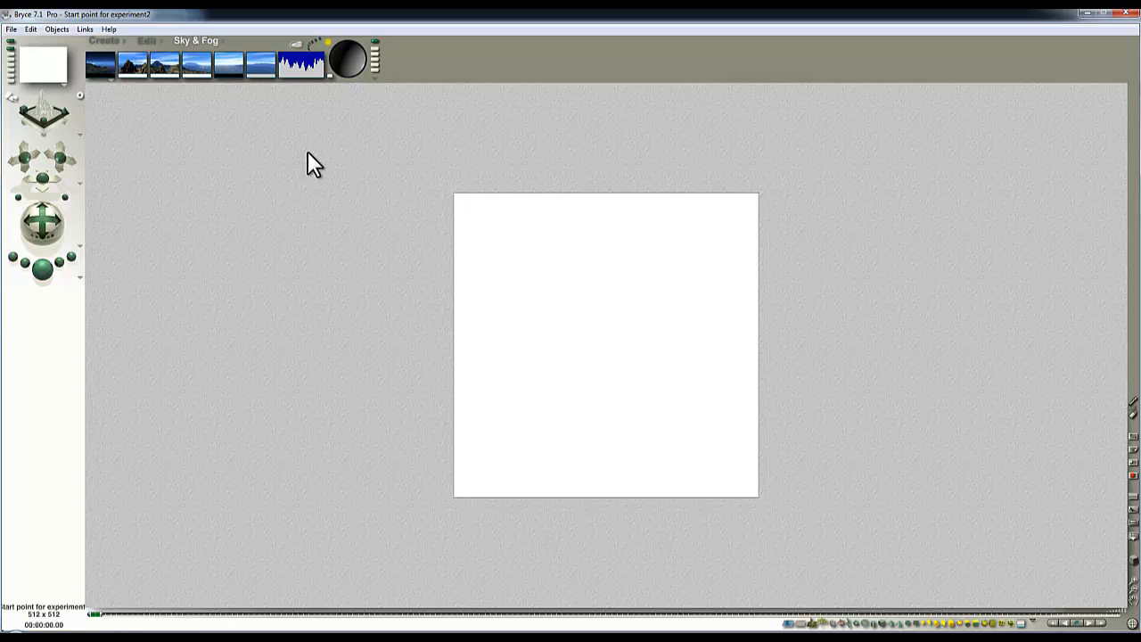
pyautogui.click(299, 58)
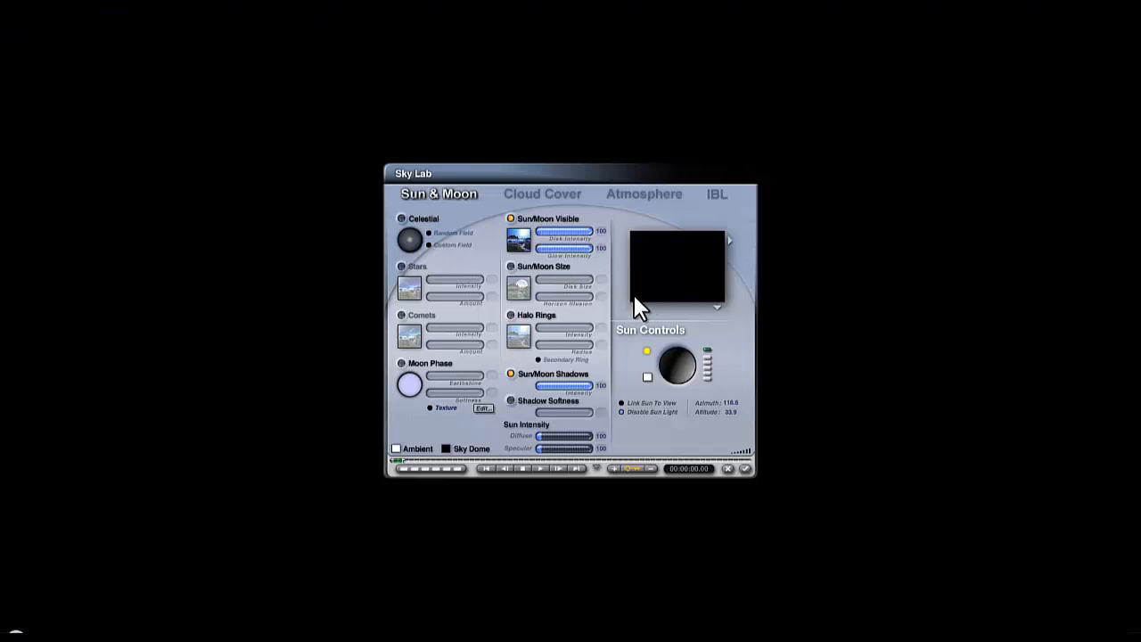
pyautogui.click(727, 469)
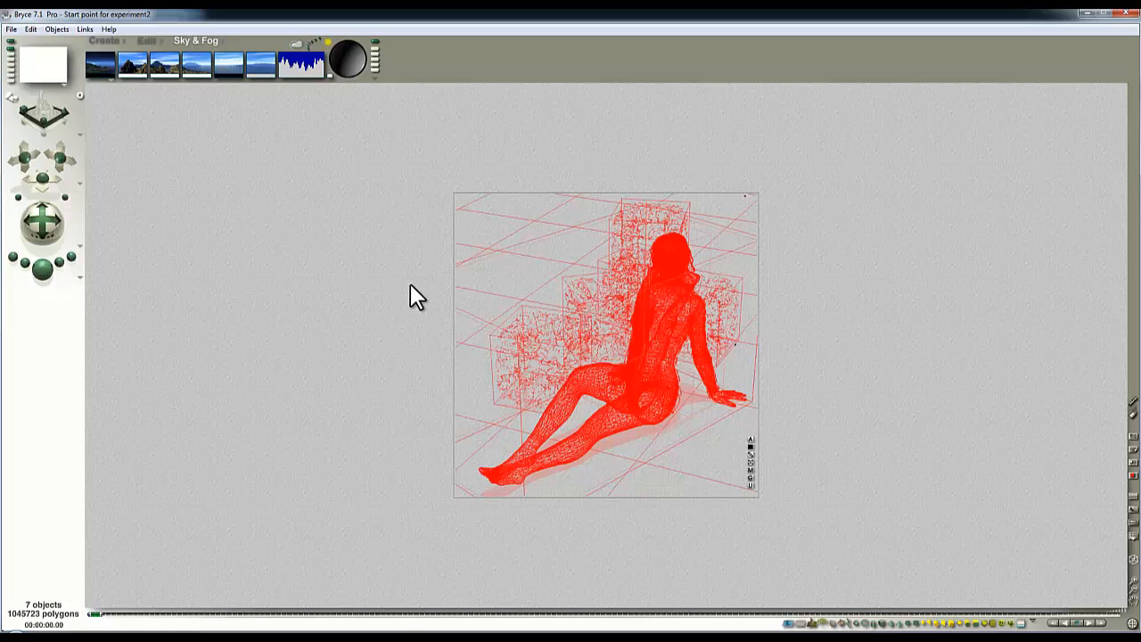
# - Copy component 2 onto component 1 and component 3 onto component 2, disable component 3, and blend the remaining two with Multiply
pyautogui.click(751, 469)
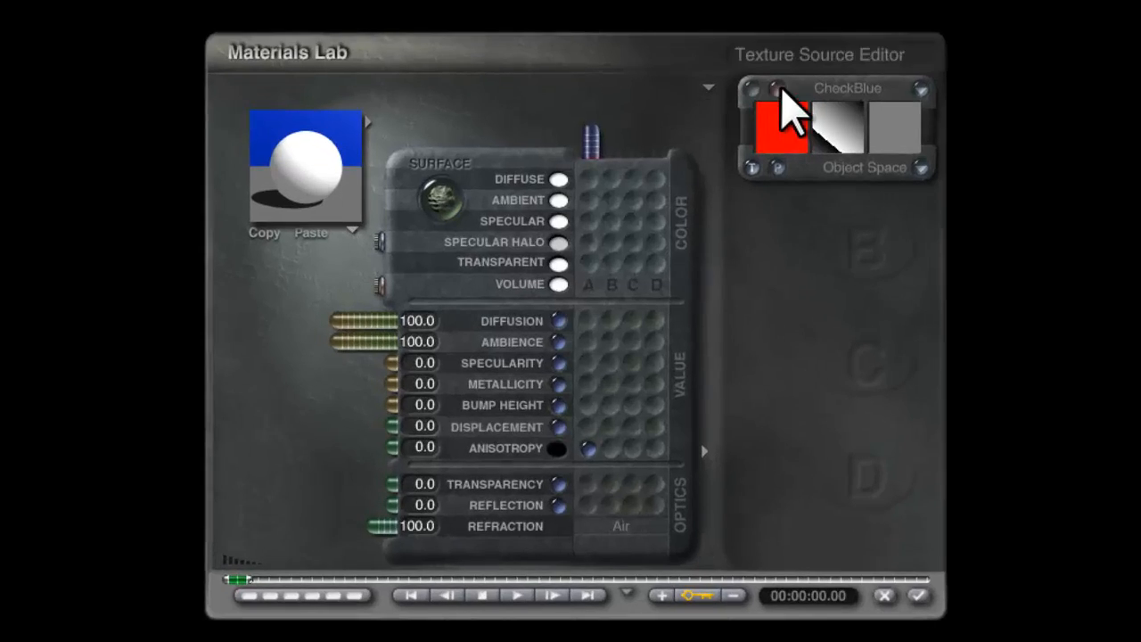
pyautogui.click(777, 89)
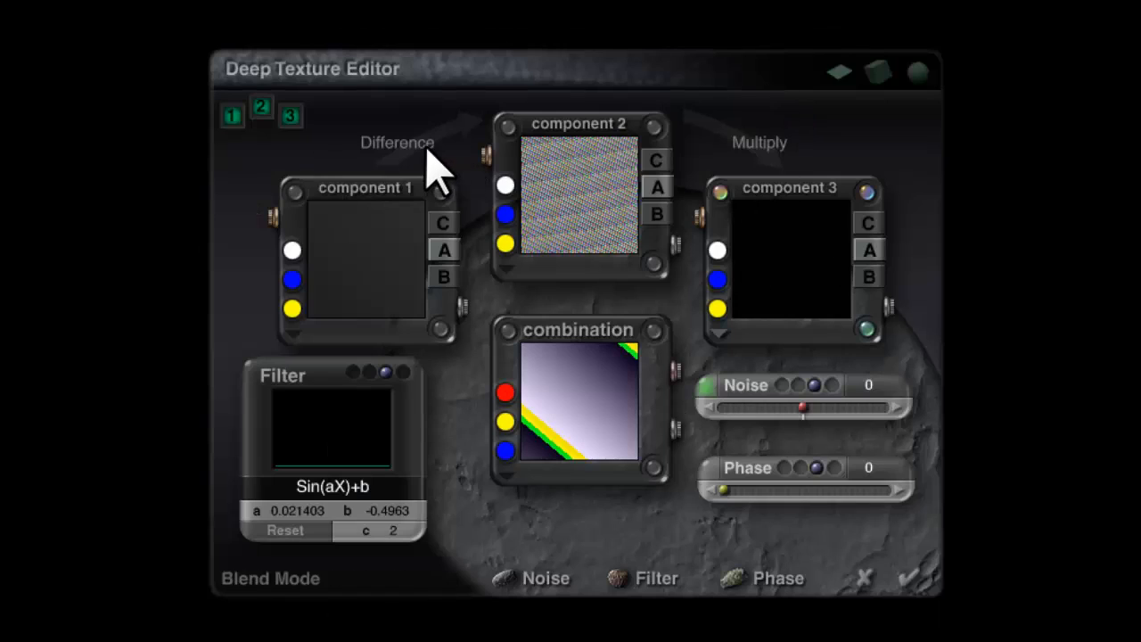
pyautogui.moveTo(612, 180); pyautogui.dragTo(365, 241)
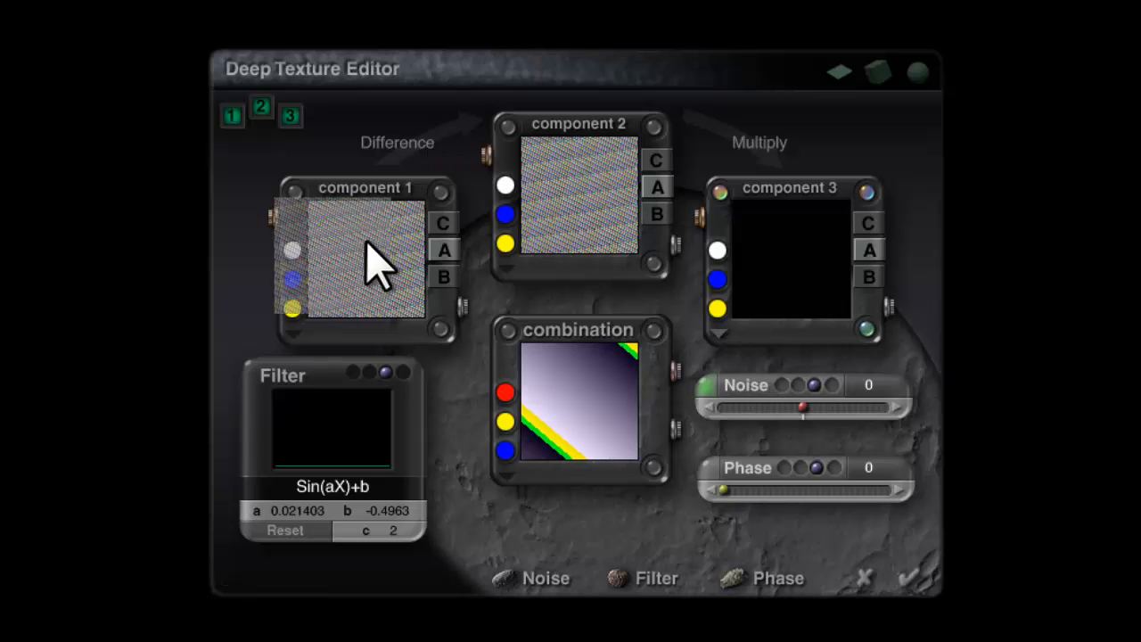
pyautogui.moveTo(838, 289); pyautogui.dragTo(543, 204)
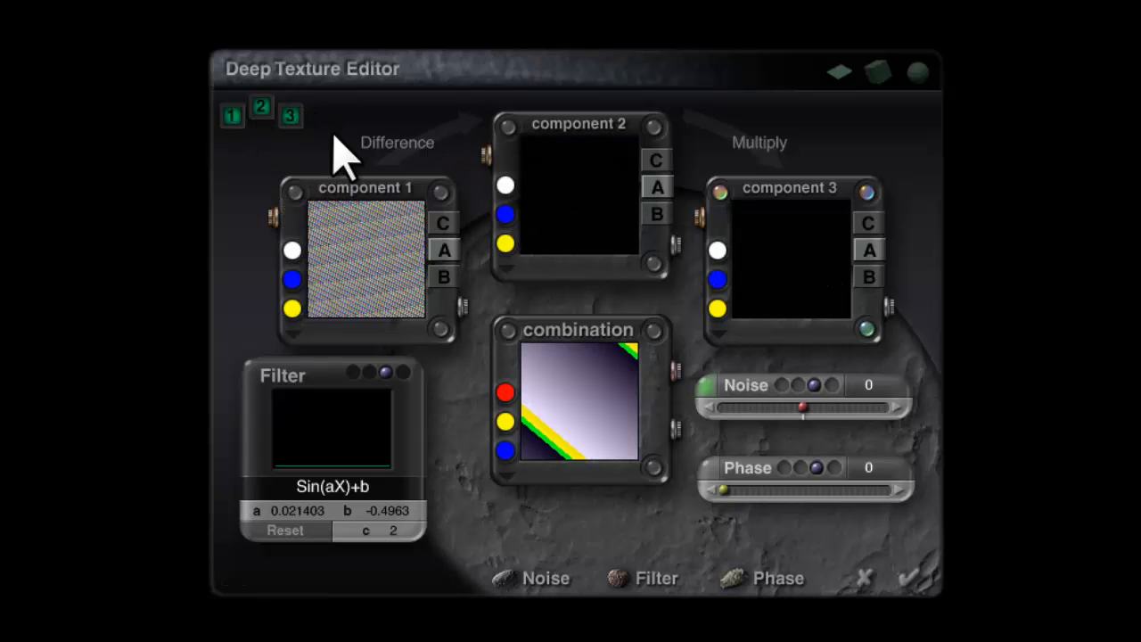
pyautogui.click(391, 145)
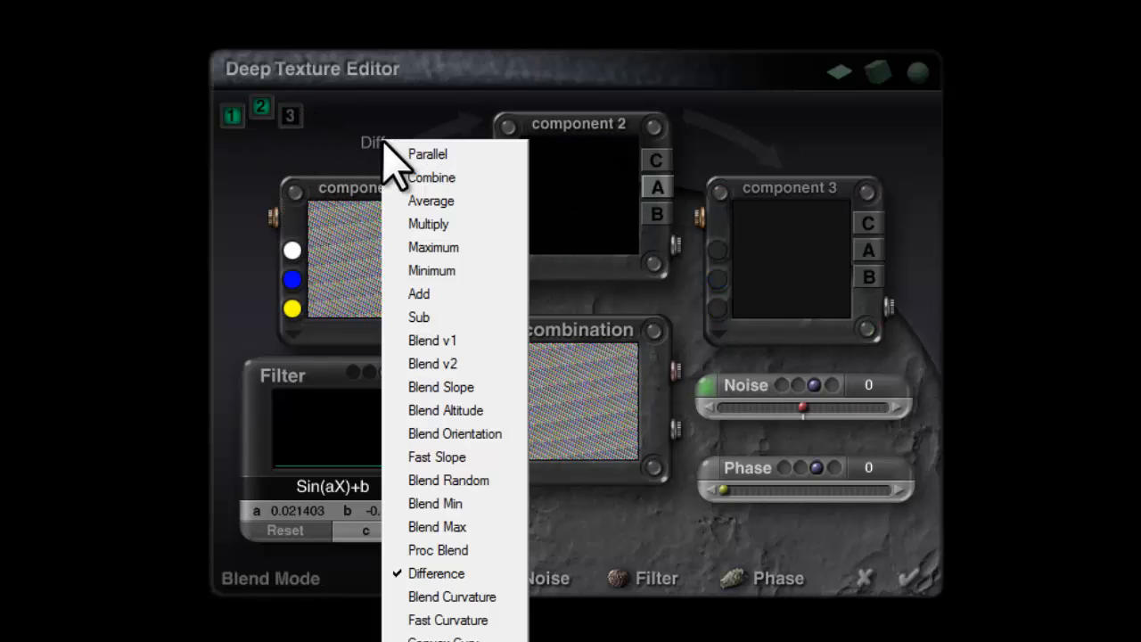
pyautogui.click(463, 224)
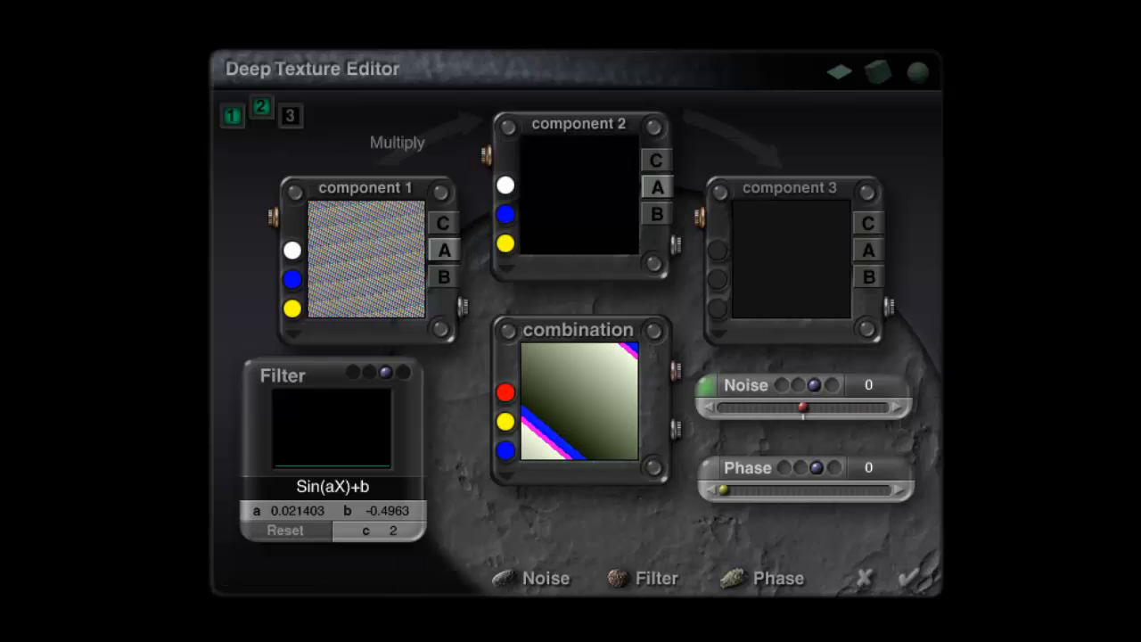
# - Accept the texture, assign texture A to Diffusion instead of Anisotropy, and accept the material for a test render
pyautogui.click(909, 579)
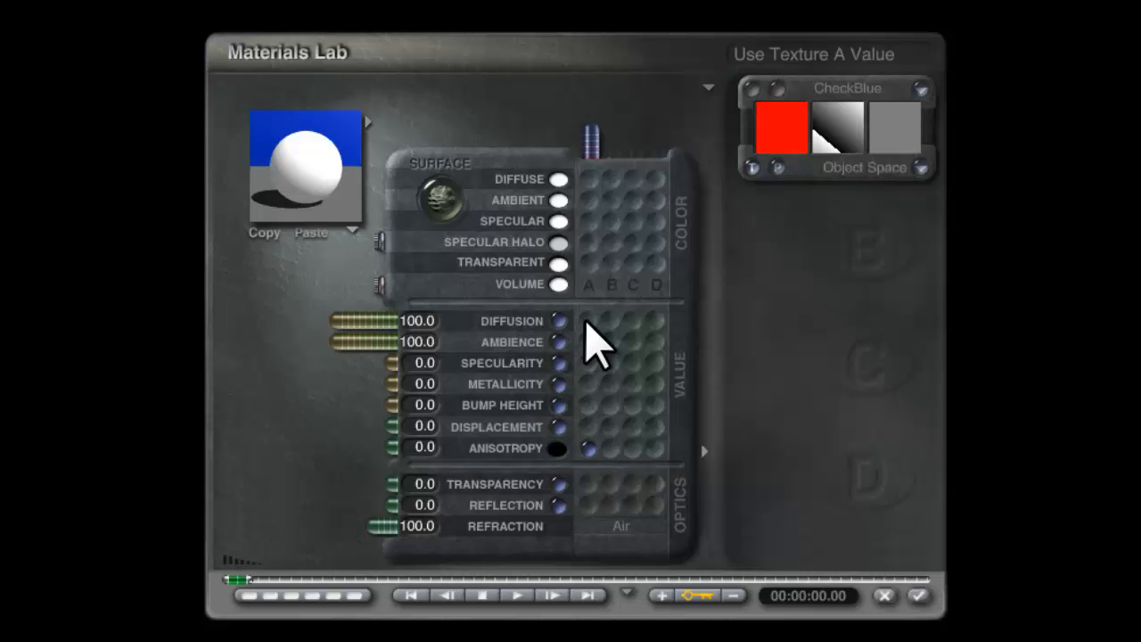
pyautogui.click(557, 448)
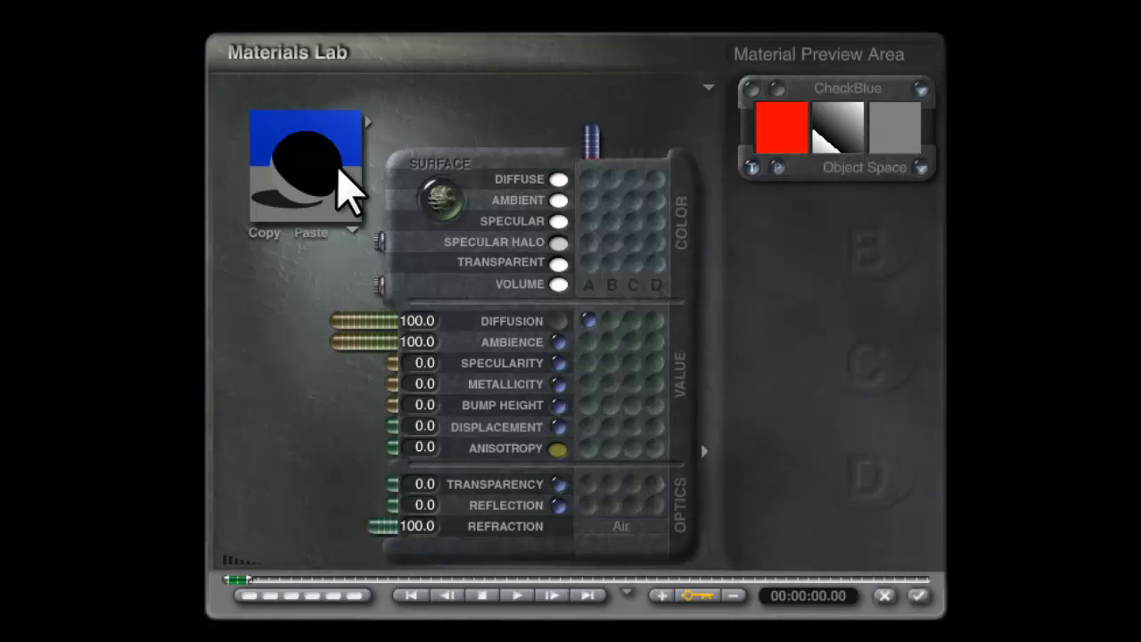
pyautogui.click(918, 596)
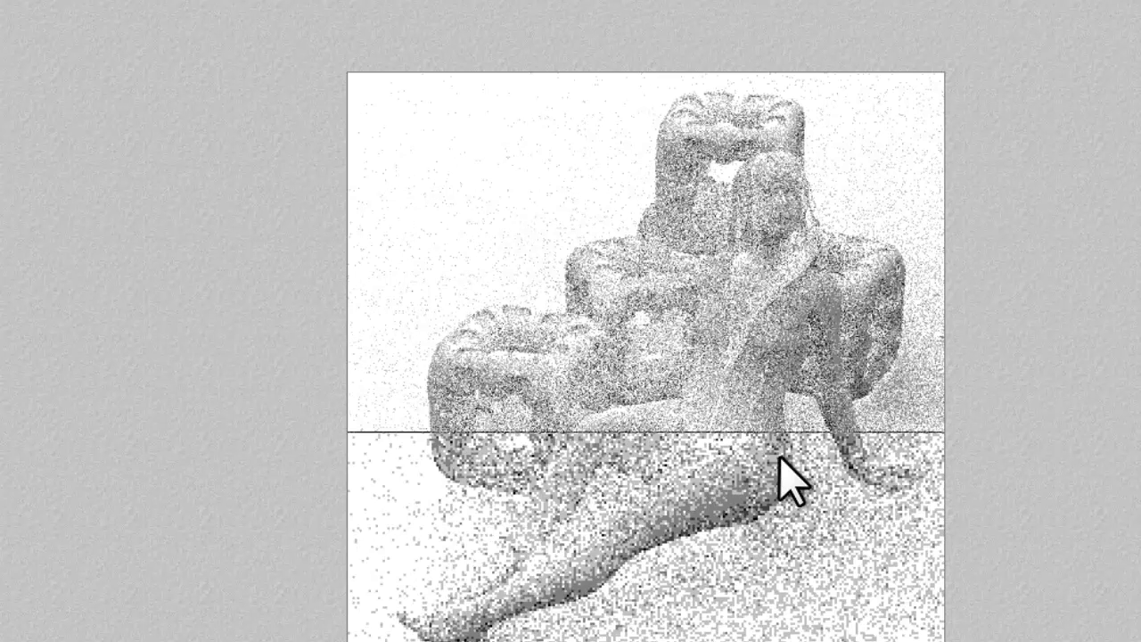
# - Spot-render selected areas over the figure's lower leg and hips to examine the lighting in detail
pyautogui.moveTo(645, 603); pyautogui.dragTo(521, 510)
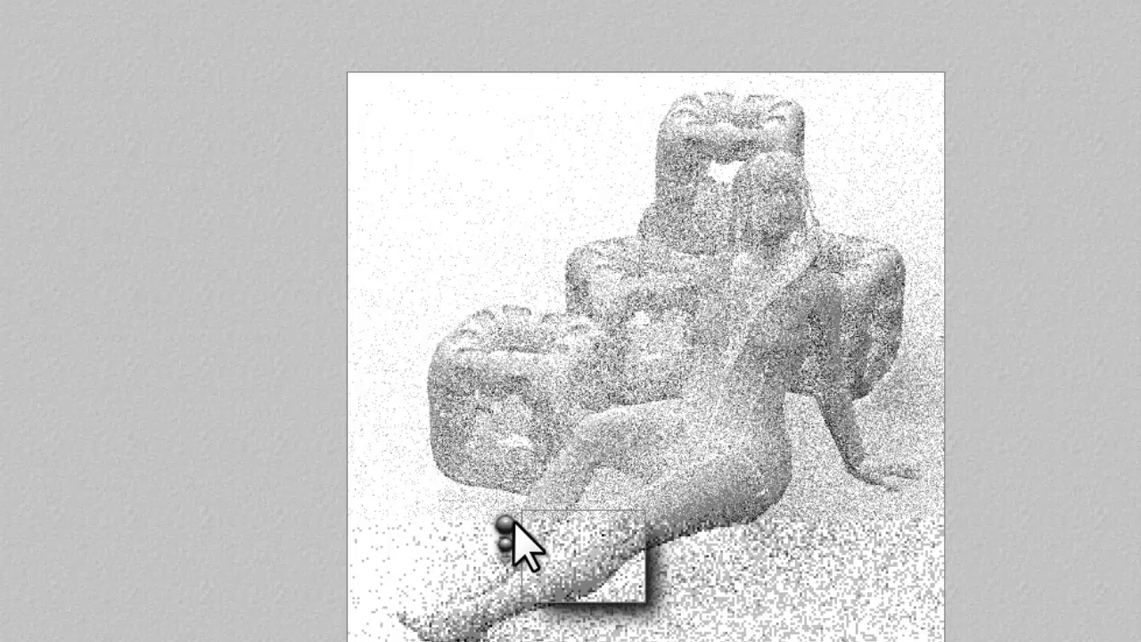
pyautogui.moveTo(836, 532)
pyautogui.mouseDown()
pyautogui.moveTo(699, 401)
pyautogui.moveTo(645, 401)
pyautogui.mouseUp()
pyautogui.click(631, 388)
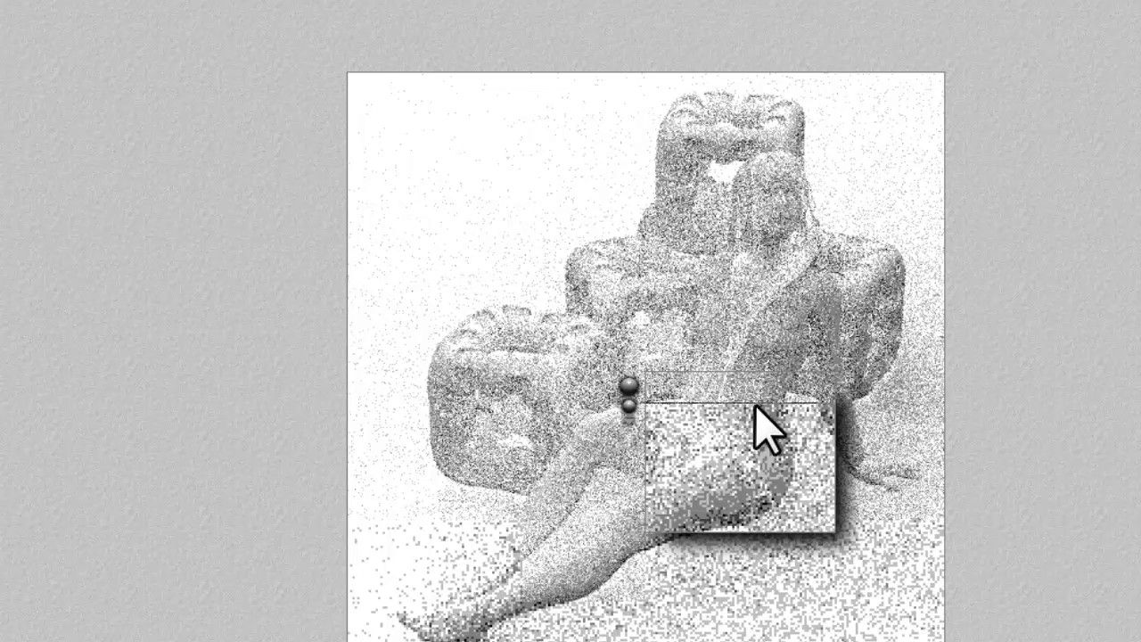
pyautogui.press('Escape')
# - Adjust the texture filter's b value to -0.52213 in the deep texture, and accept the texture and the material
pyautogui.click(928, 615)
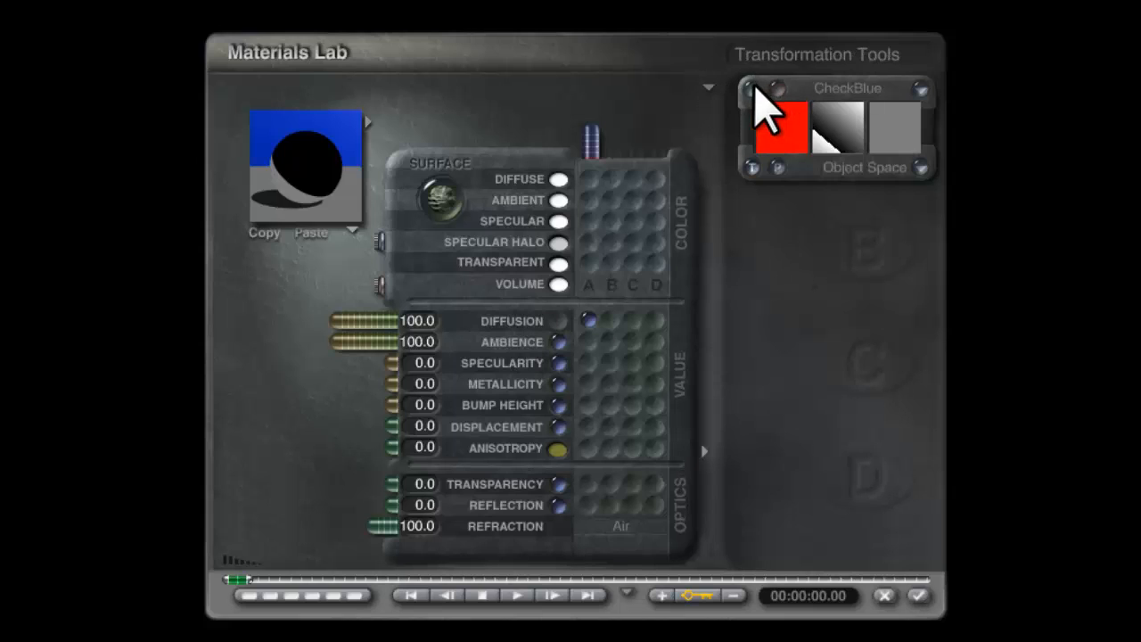
pyautogui.click(775, 88)
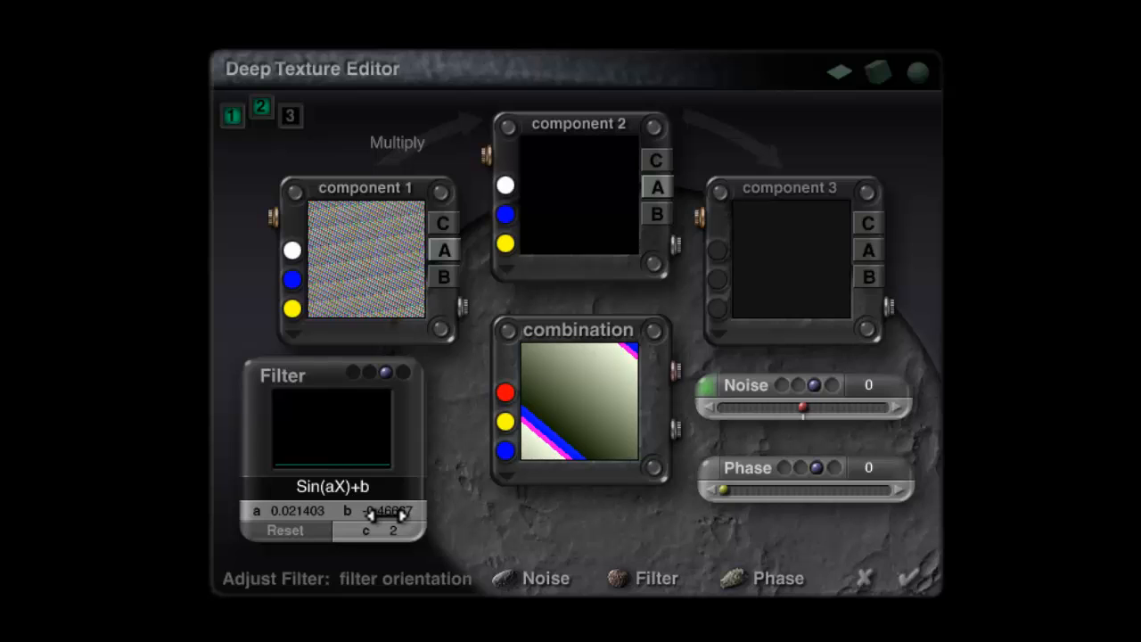
pyautogui.moveTo(385, 513); pyautogui.dragTo(340, 476)
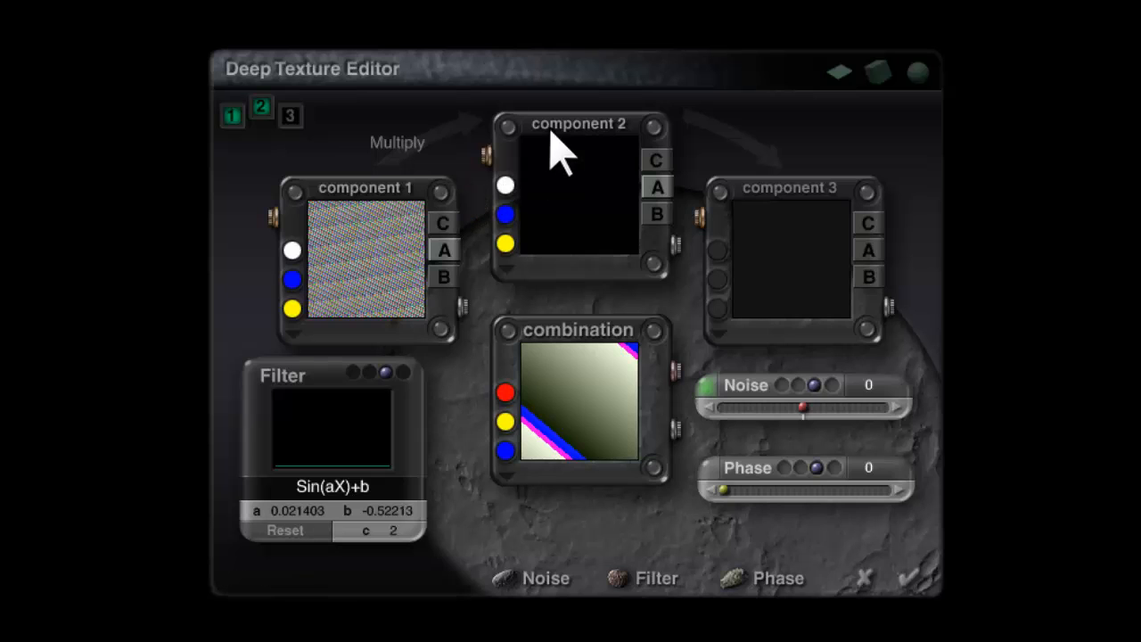
pyautogui.moveTo(369, 508); pyautogui.dragTo(364, 509)
pyautogui.click(910, 579)
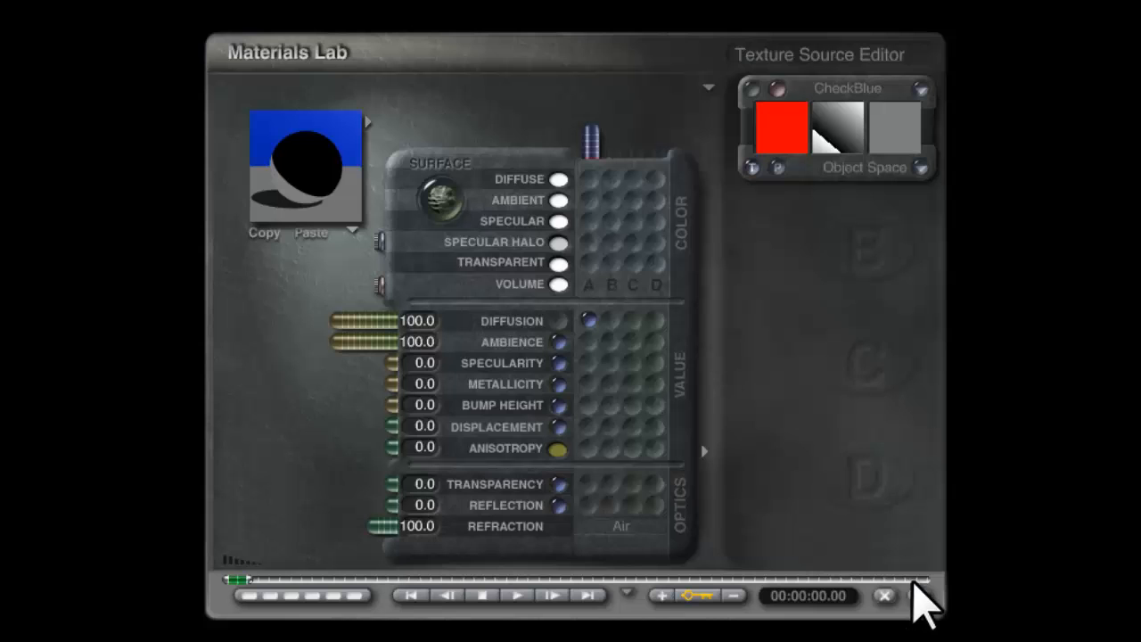
pyautogui.click(918, 601)
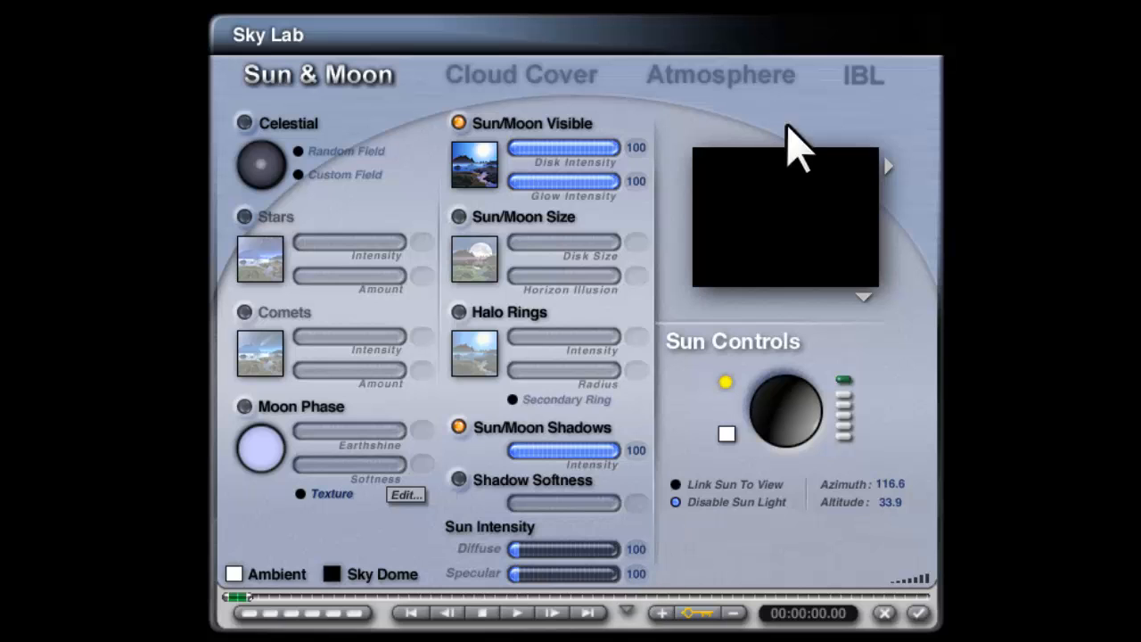
# - Adjust the deep texture's filter to a -0.091931 and b -0.41964, accept the texture and material, and run a brief test render
pyautogui.click(884, 612)
pyautogui.click(930, 615)
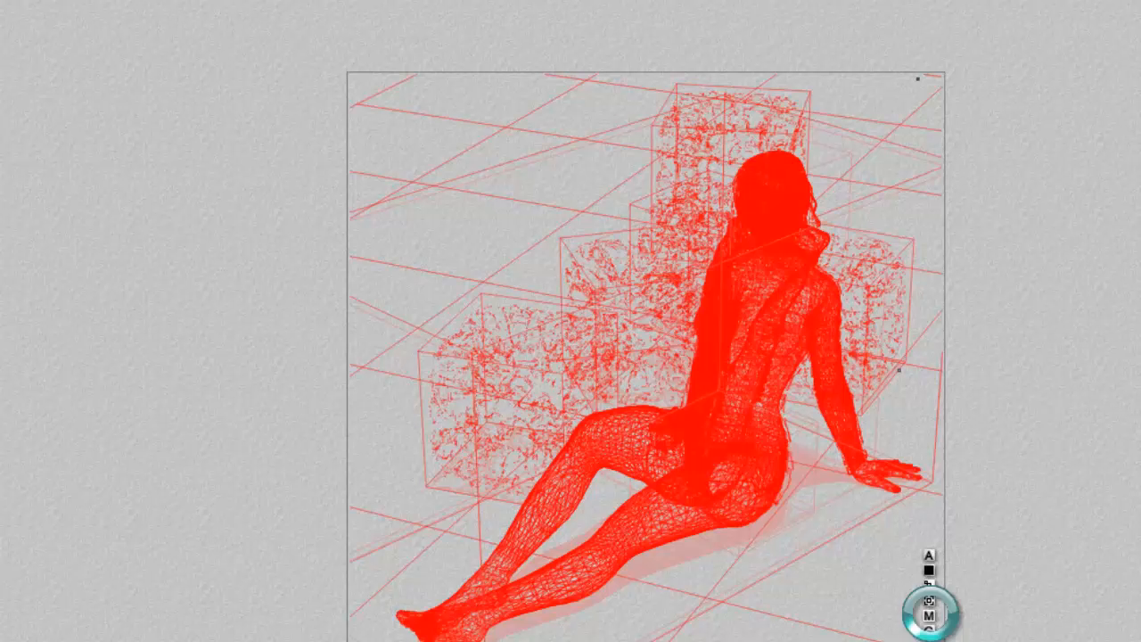
pyautogui.click(778, 89)
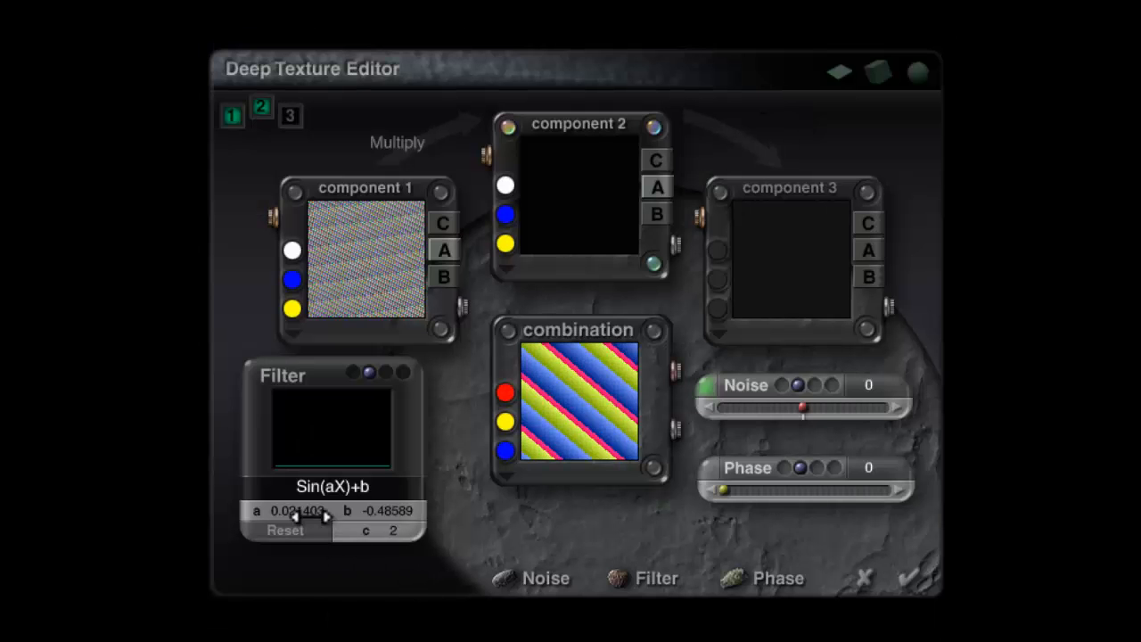
pyautogui.moveTo(311, 516); pyautogui.dragTo(383, 512)
pyautogui.click(909, 581)
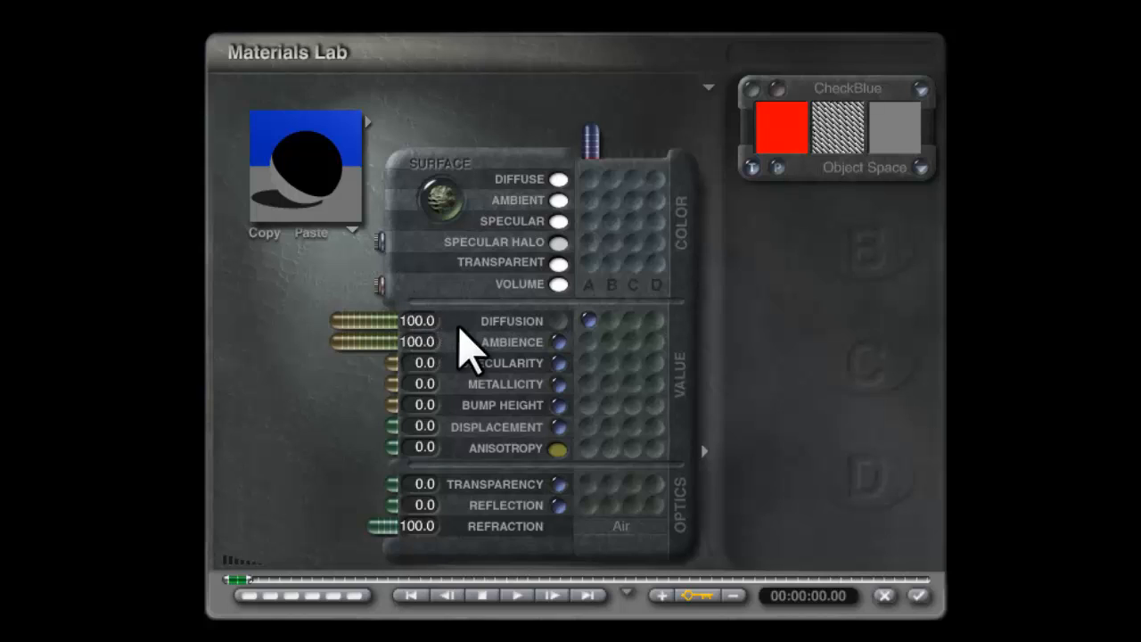
pyautogui.click(918, 596)
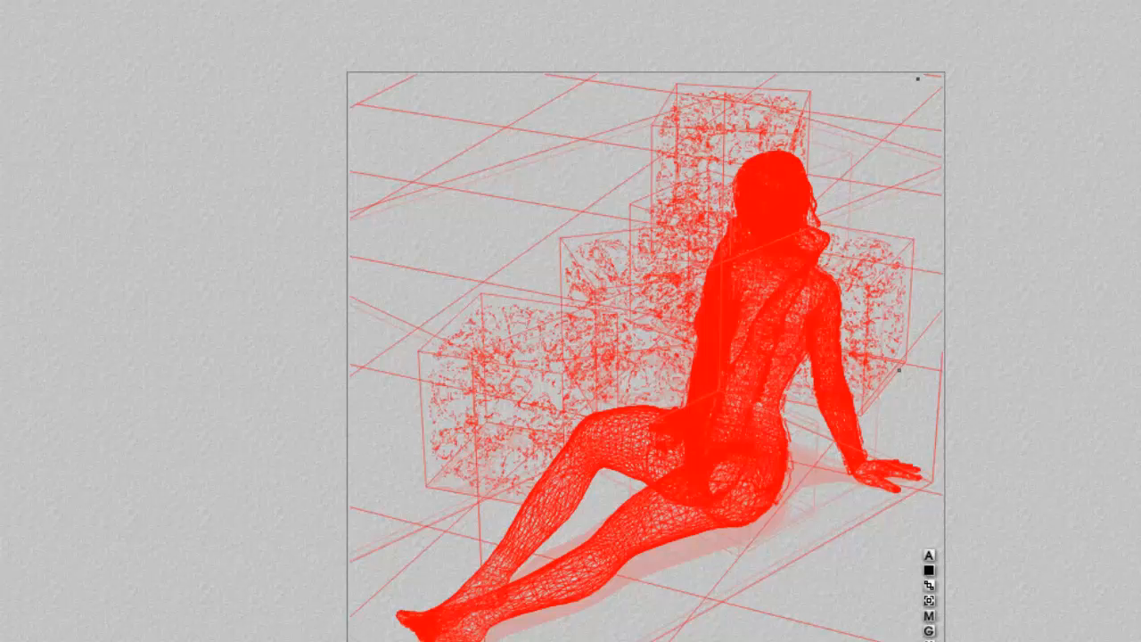
pyautogui.hotkey('ctrl', 'r')
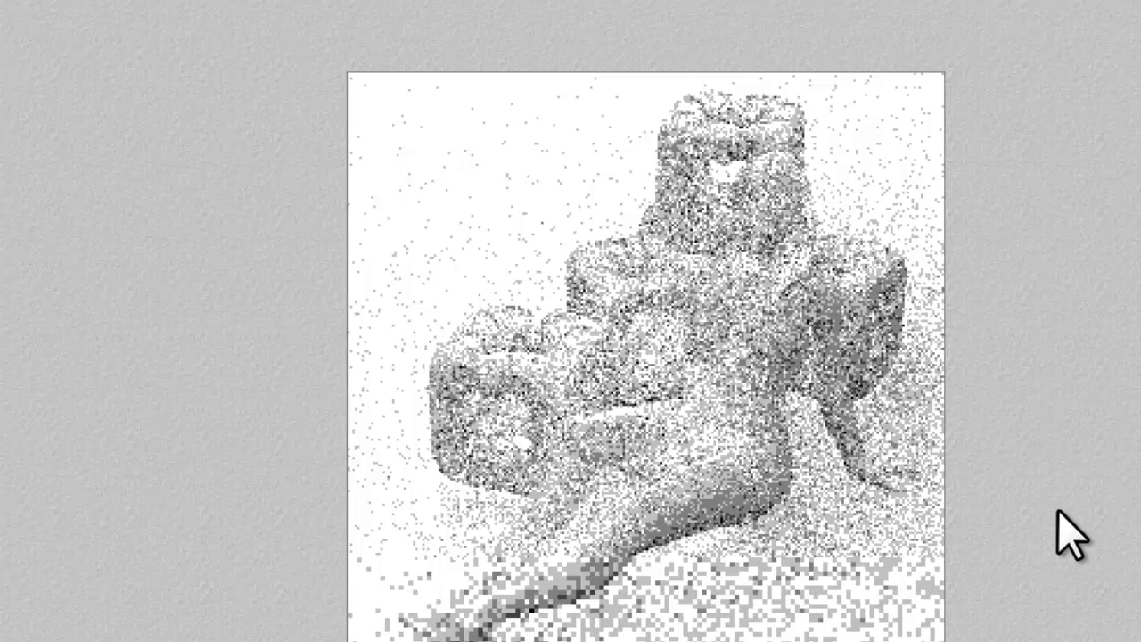
pyautogui.press('Escape')
# - Disable component 2 in the deep texture so only component 1 is used, accept the texture and material, and render
pyautogui.click(929, 616)
pyautogui.click(777, 133)
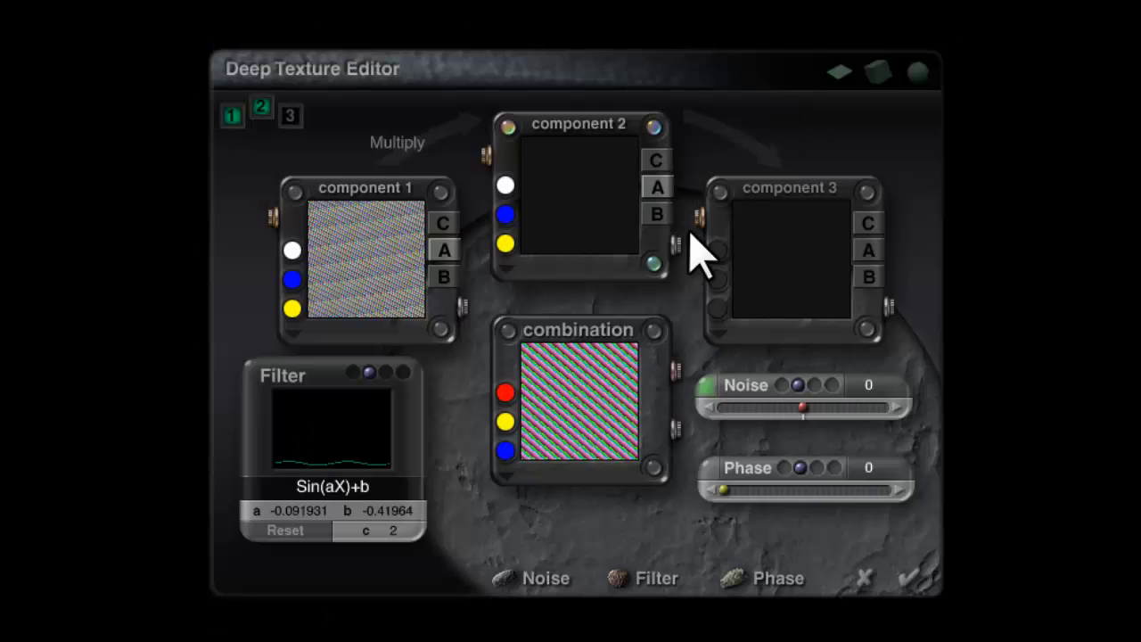
pyautogui.click(232, 115)
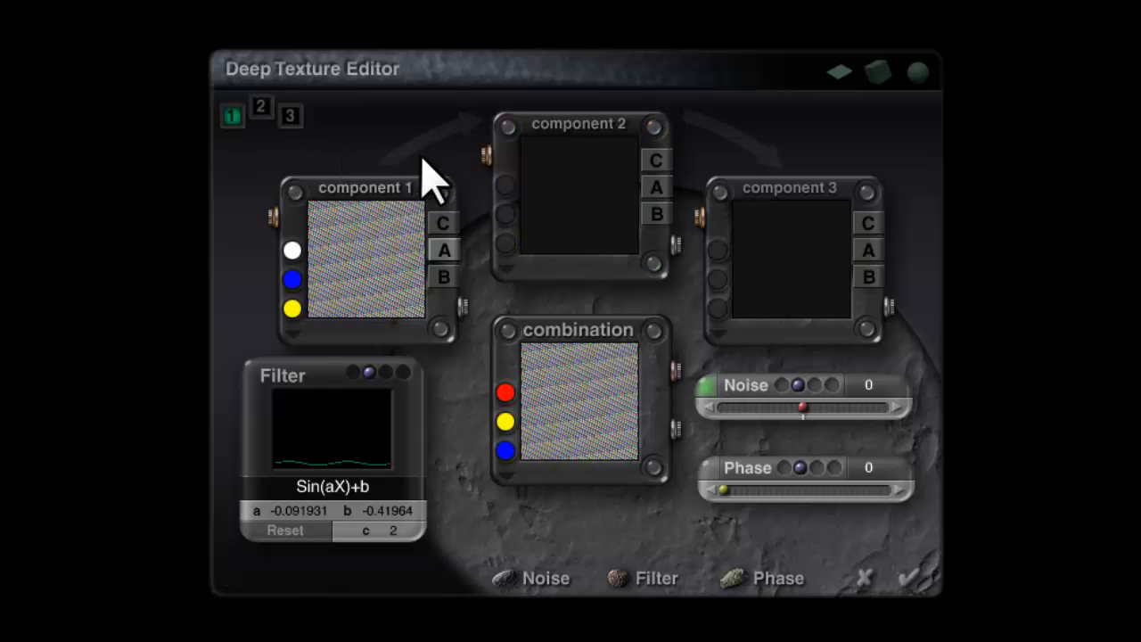
pyautogui.click(904, 583)
pyautogui.click(916, 596)
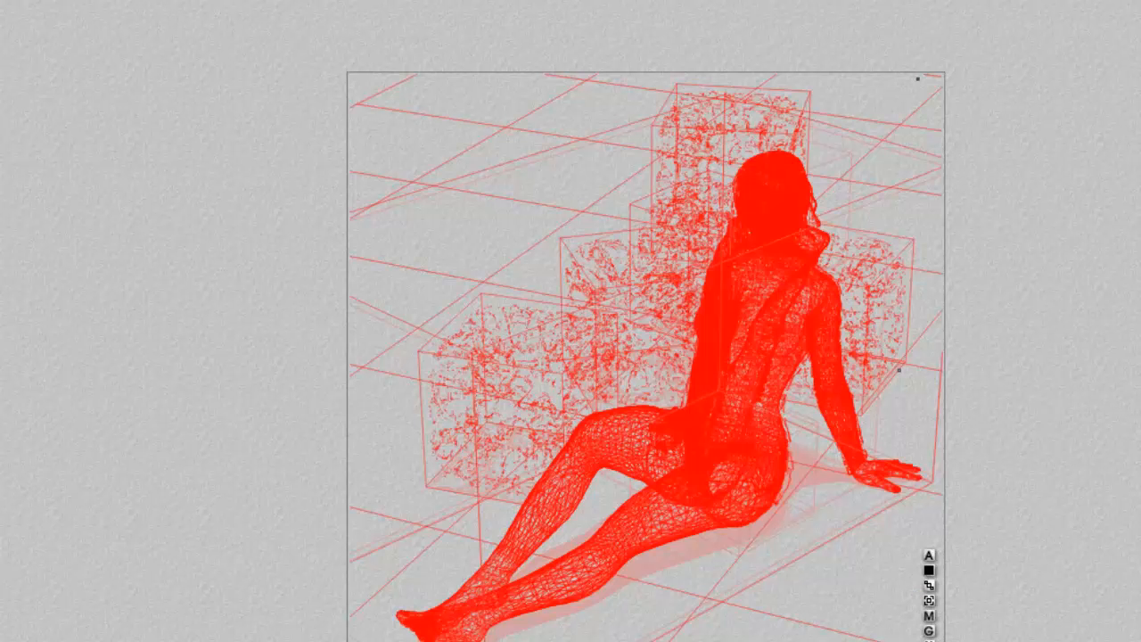
pyautogui.hotkey('ctrl', 'r')
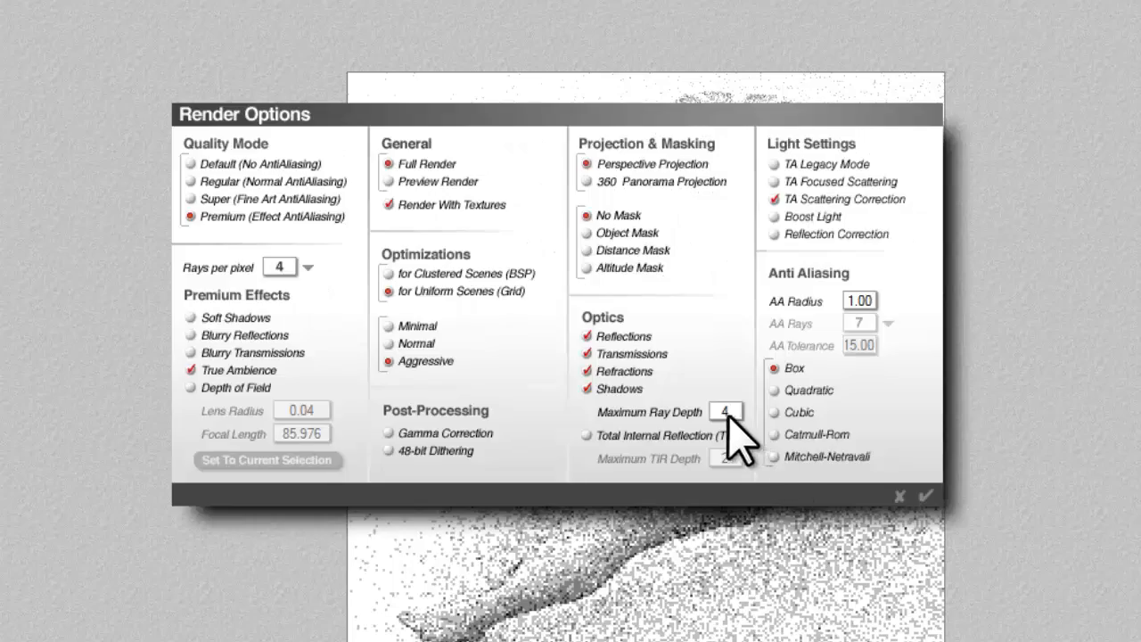
# - Set the maximum ray depth to 400 in the render options and render the scene for comparison
pyautogui.click(728, 414)
pyautogui.write('00')
pyautogui.click(926, 495)
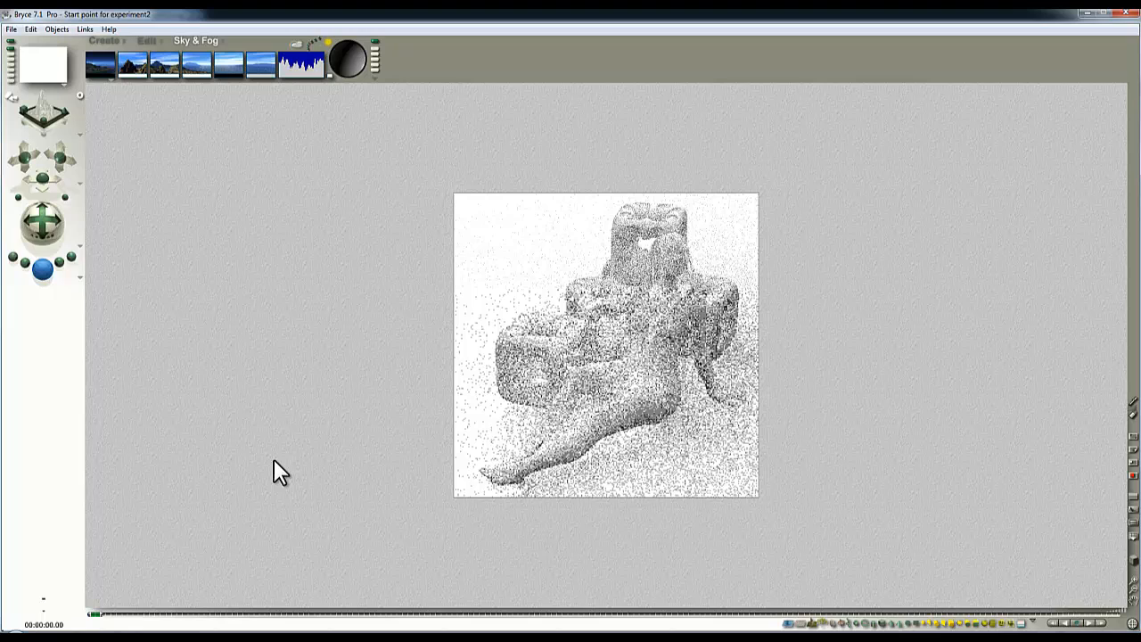
pyautogui.hotkey('ctrl', 'r')
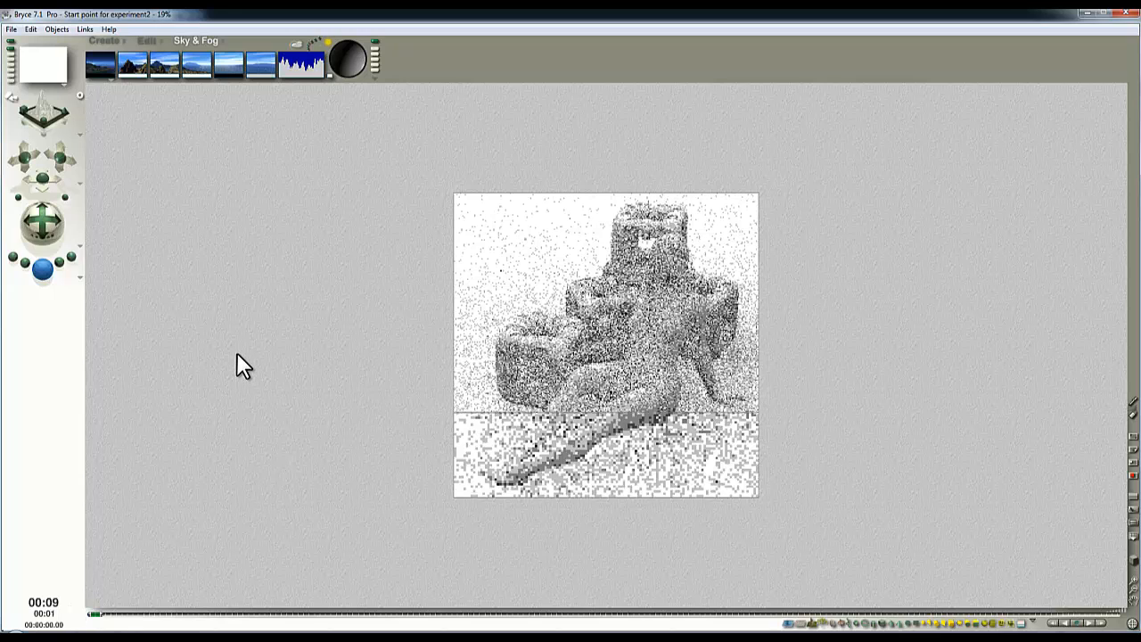
# - Set the maximum ray depth to 4 and the rays per pixel to 256, and run a partial test render
pyautogui.click(78, 280)
pyautogui.click(153, 341)
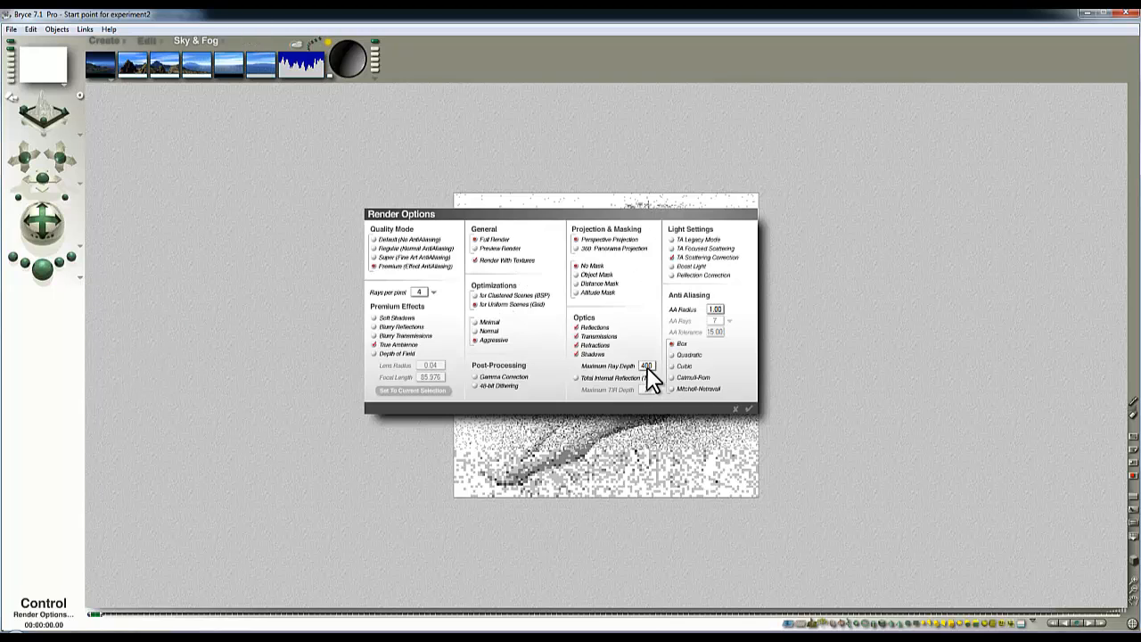
pyautogui.click(748, 408)
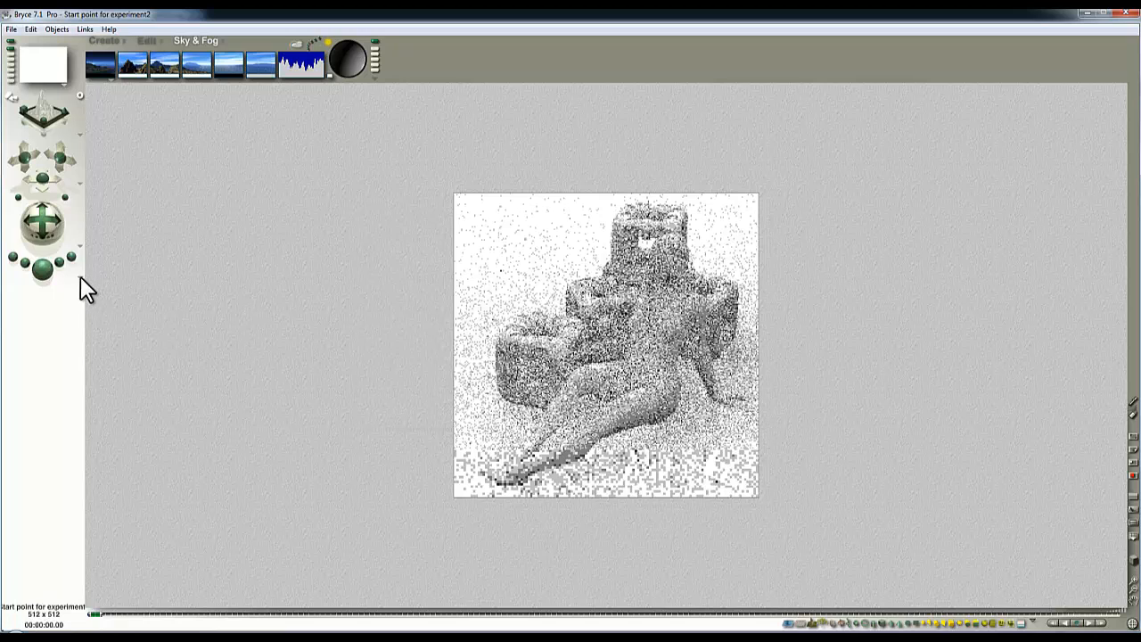
pyautogui.click(80, 278)
pyautogui.click(134, 345)
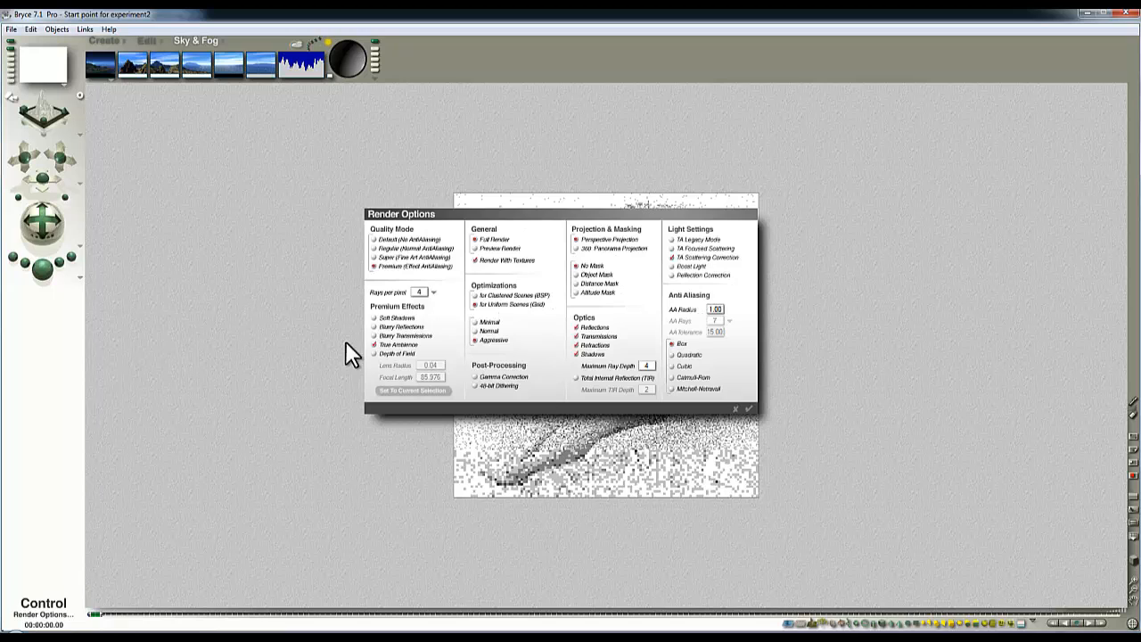
pyautogui.click(433, 293)
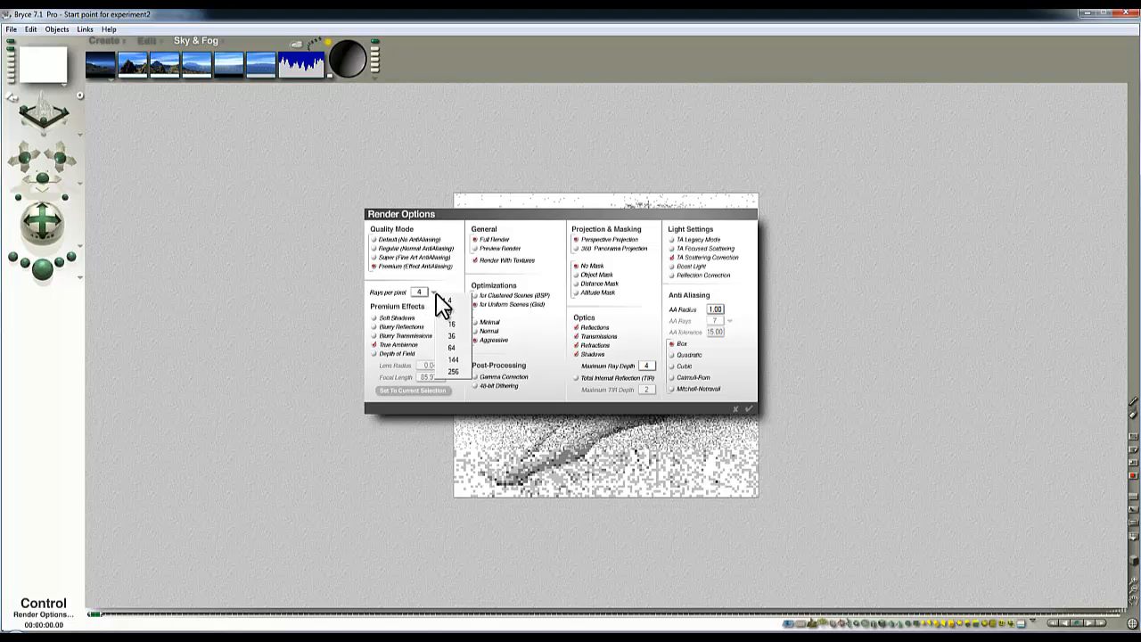
pyautogui.click(454, 373)
pyautogui.click(748, 408)
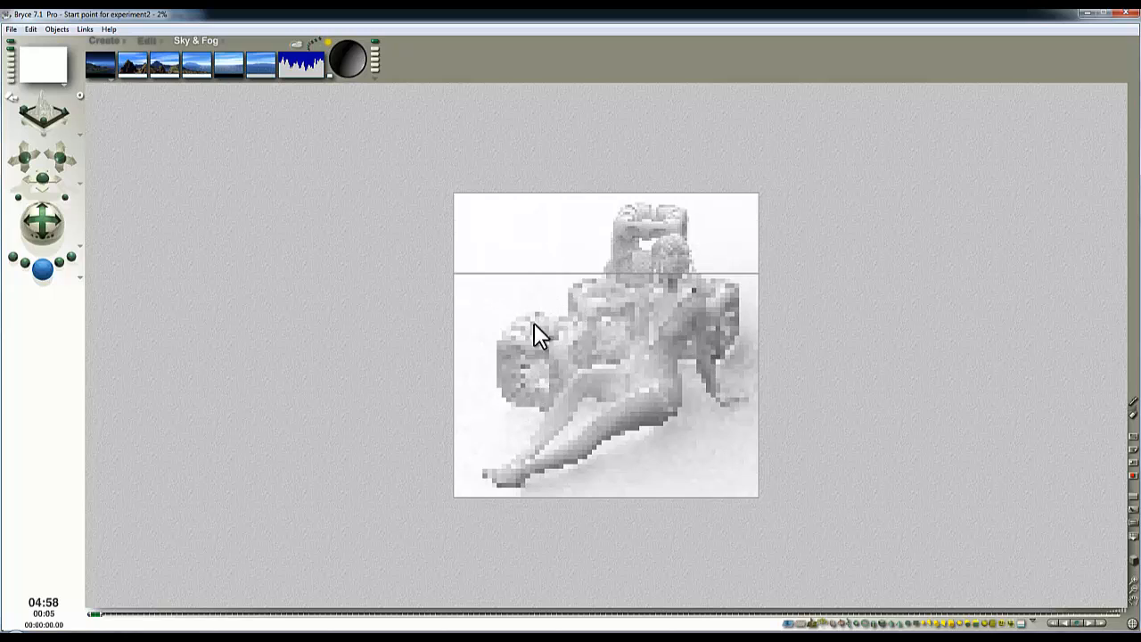
pyautogui.click(322, 268)
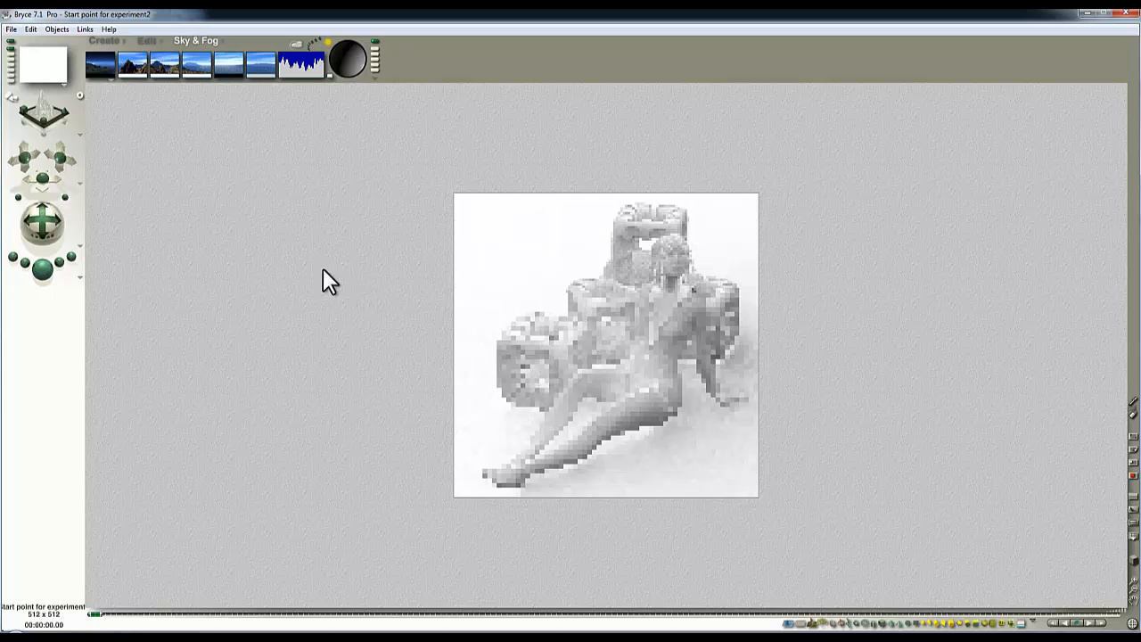
# - Try a mid-gray ambient sky color with lightness 132, settle on a light gray, and run a partial test render
pyautogui.keyDown('alt'); pyautogui.click(142, 77); pyautogui.keyUp('alt')
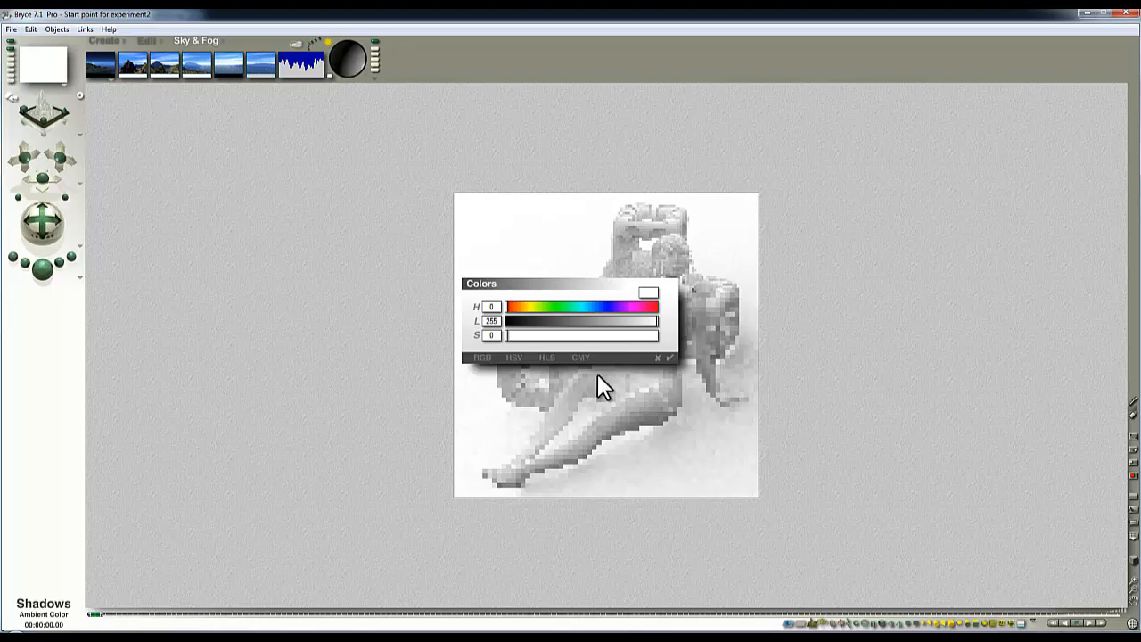
pyautogui.click(669, 358)
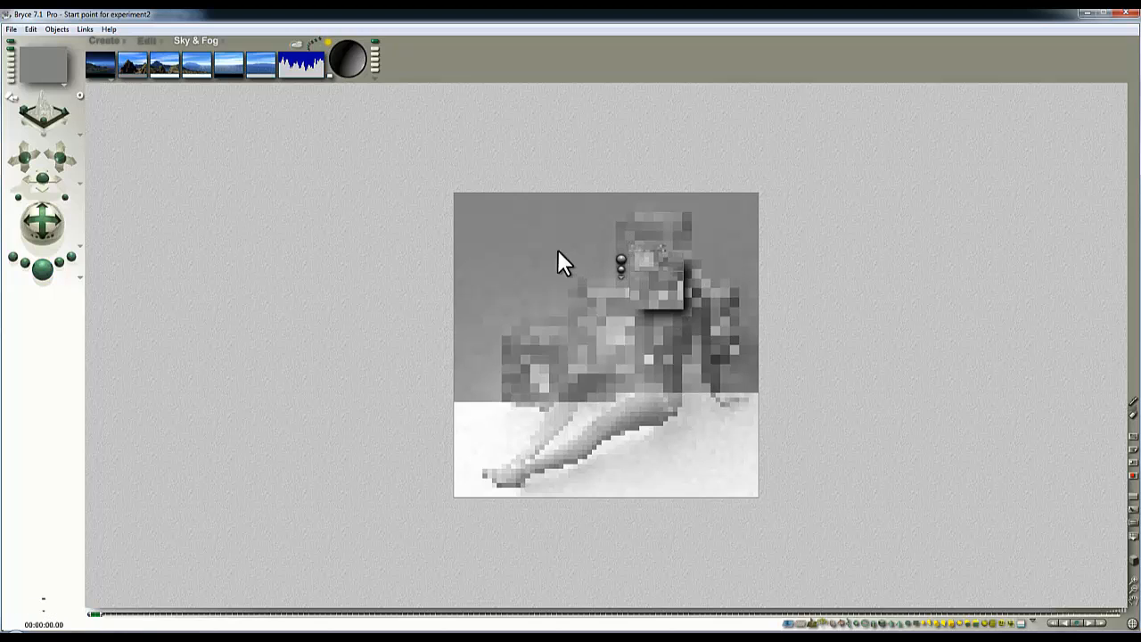
pyautogui.click(136, 73)
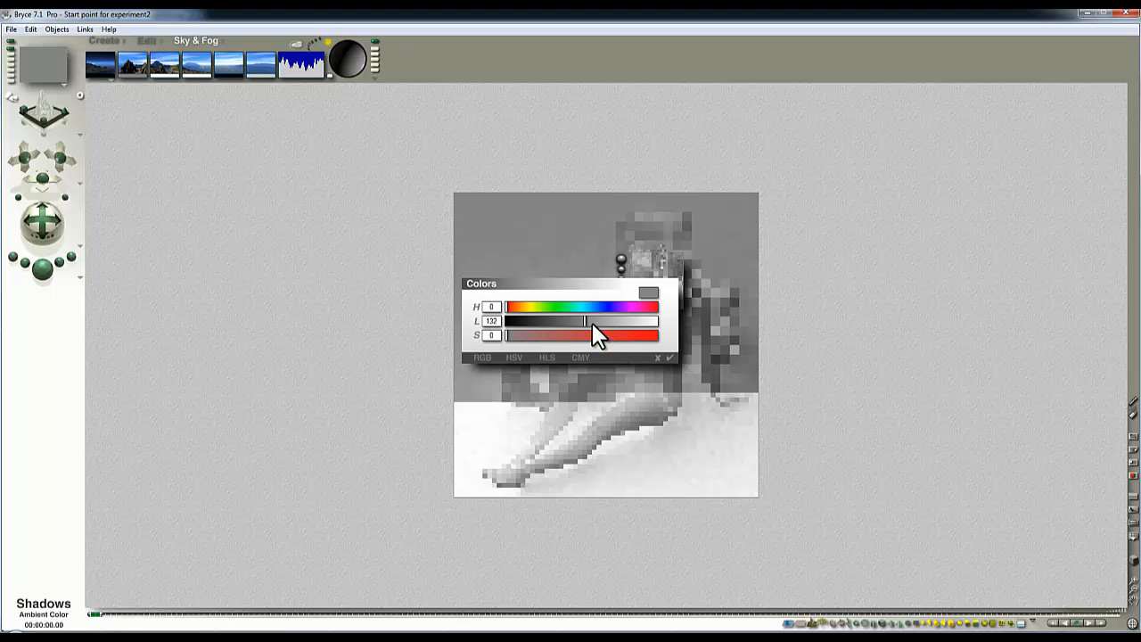
pyautogui.click(671, 358)
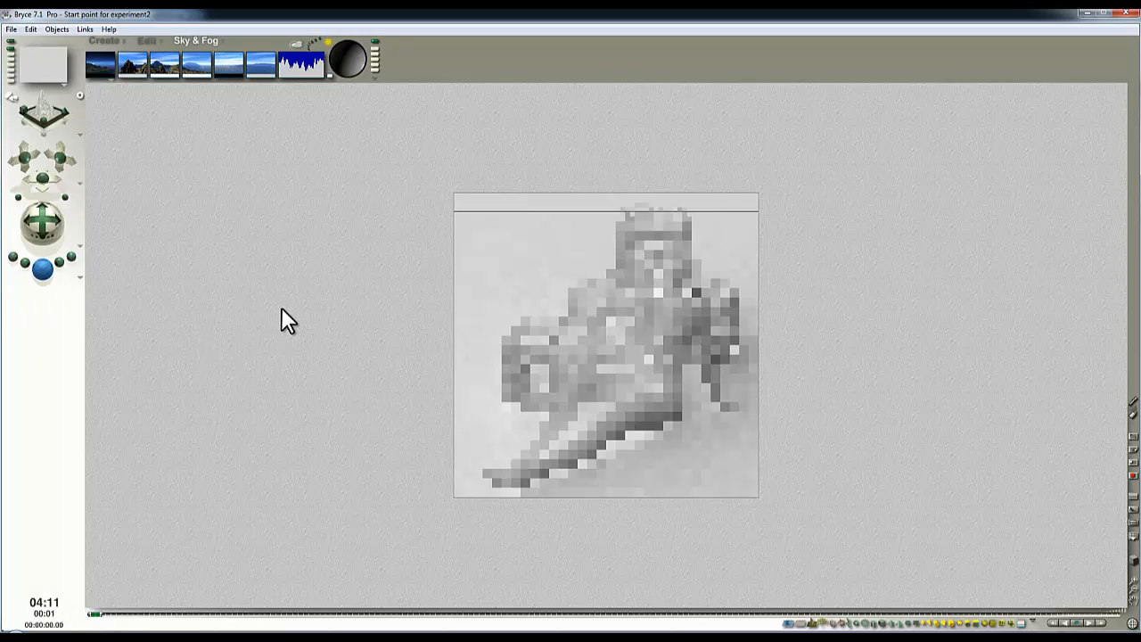
pyautogui.click(281, 307)
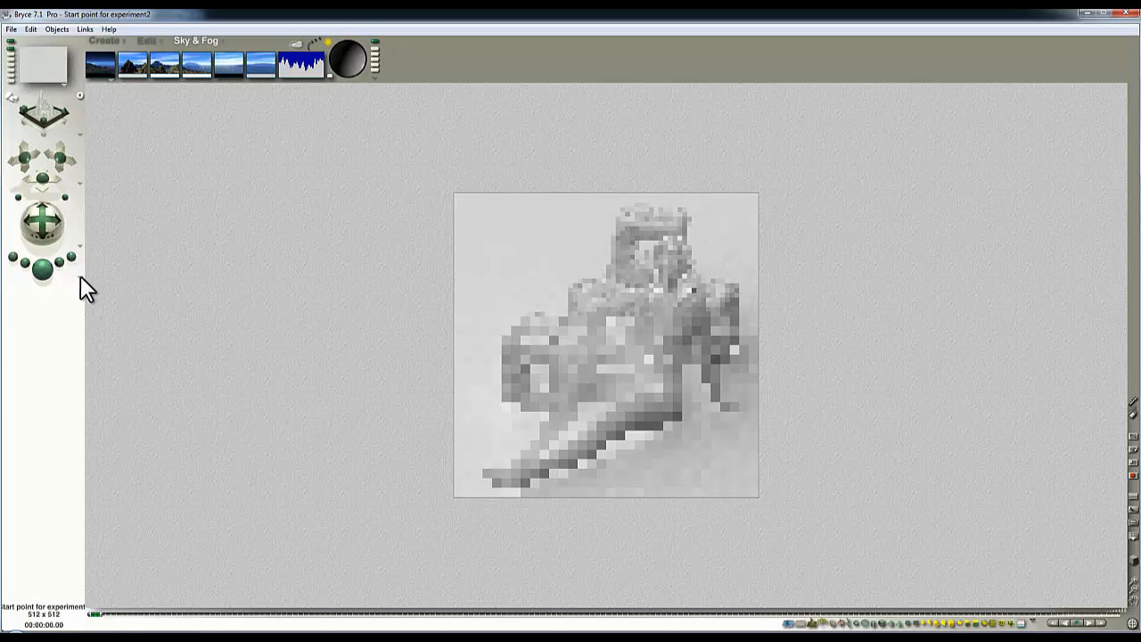
# - Set the maximum ray depth to 8 in the render options for the full render
pyautogui.click(81, 276)
pyautogui.click(113, 320)
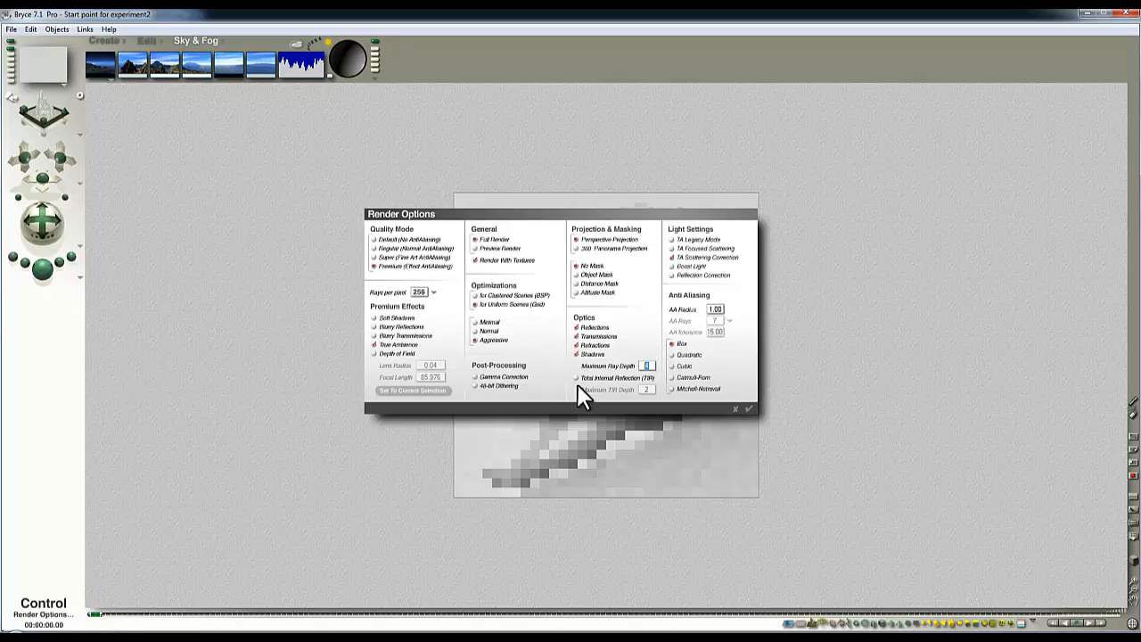
pyautogui.write('8')
pyautogui.click(749, 409)
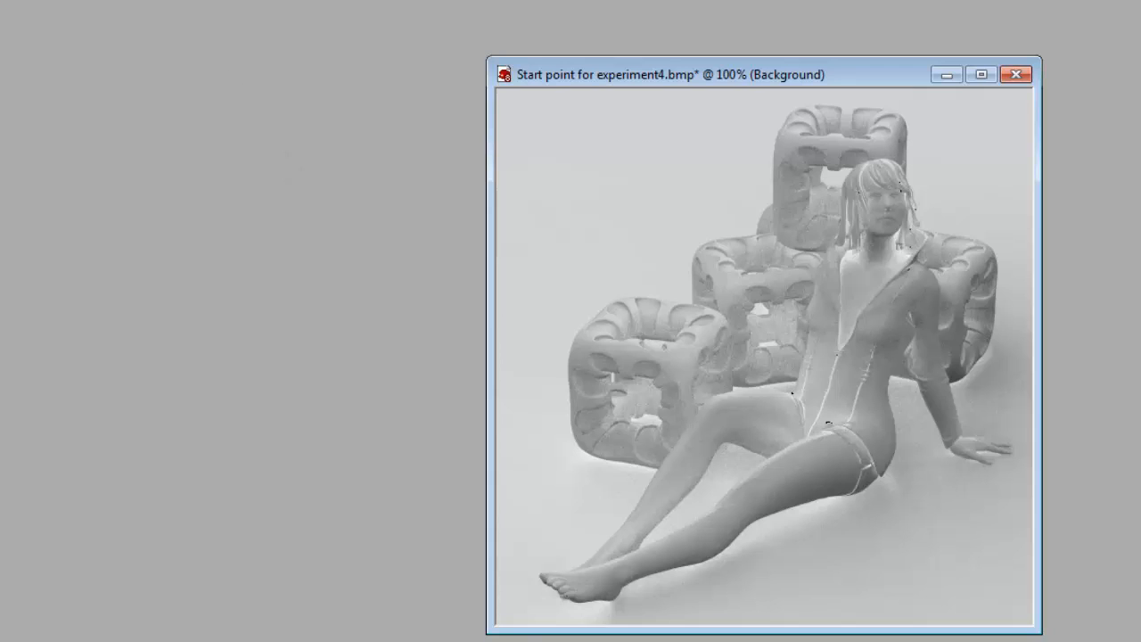
# - In the image editor, invert the Start point for experiment4.bmp render into a negative image
pyautogui.click(82, 0)
pyautogui.moveTo(141, 0)
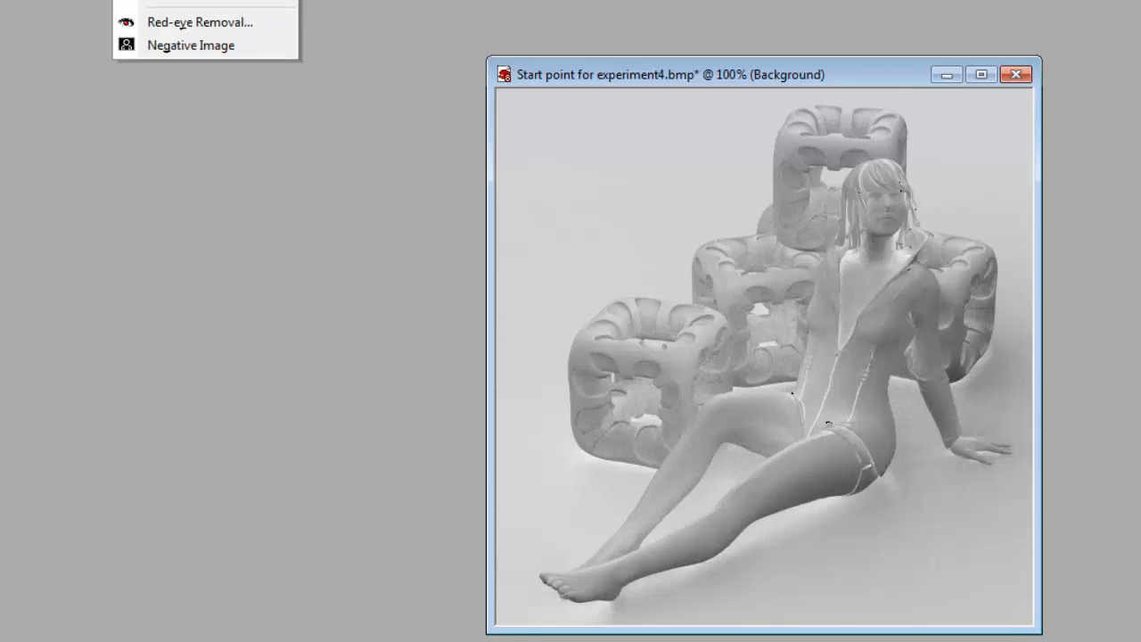
pyautogui.click(182, 47)
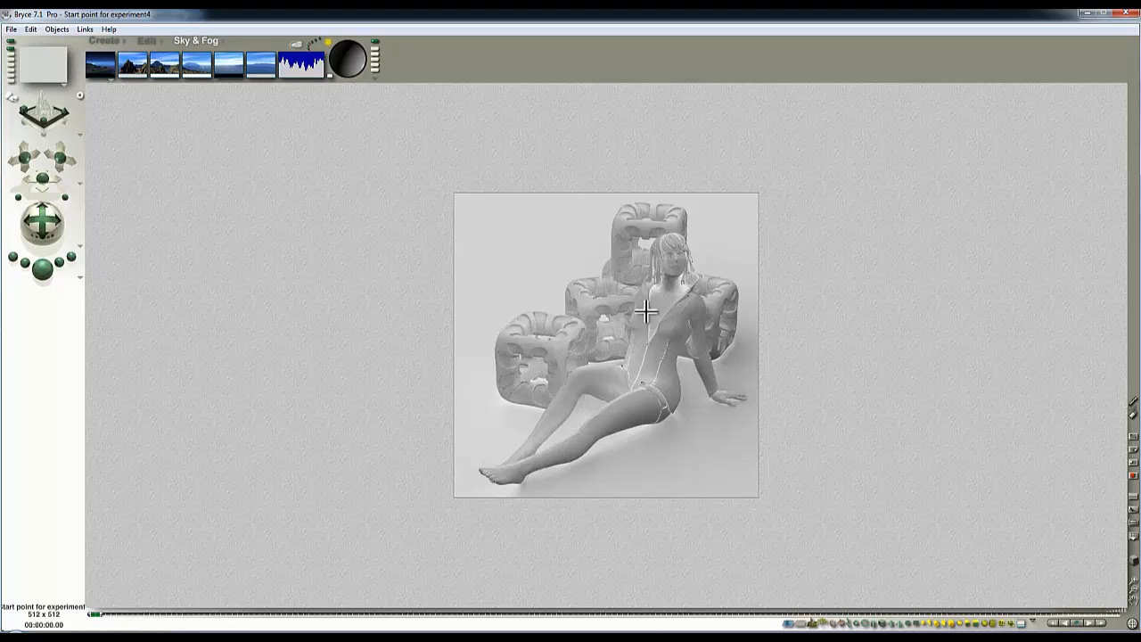
pyautogui.hotkey('ctrl', 'a')
pyautogui.keyDown('ctrl'); pyautogui.click(651, 235); pyautogui.keyUp('ctrl')
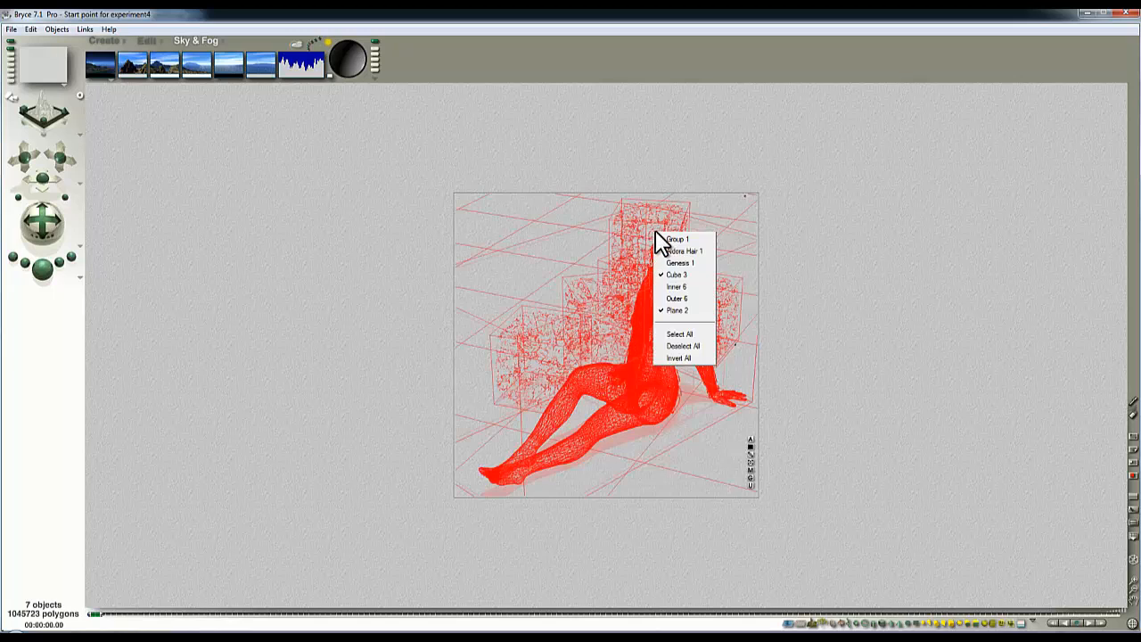
pyautogui.click(1005, 259)
# - Select the dark-red family of cube meshes, set their diffuse color to cyan (RGB 0, 255, 255), and accept the material
pyautogui.click(1022, 623)
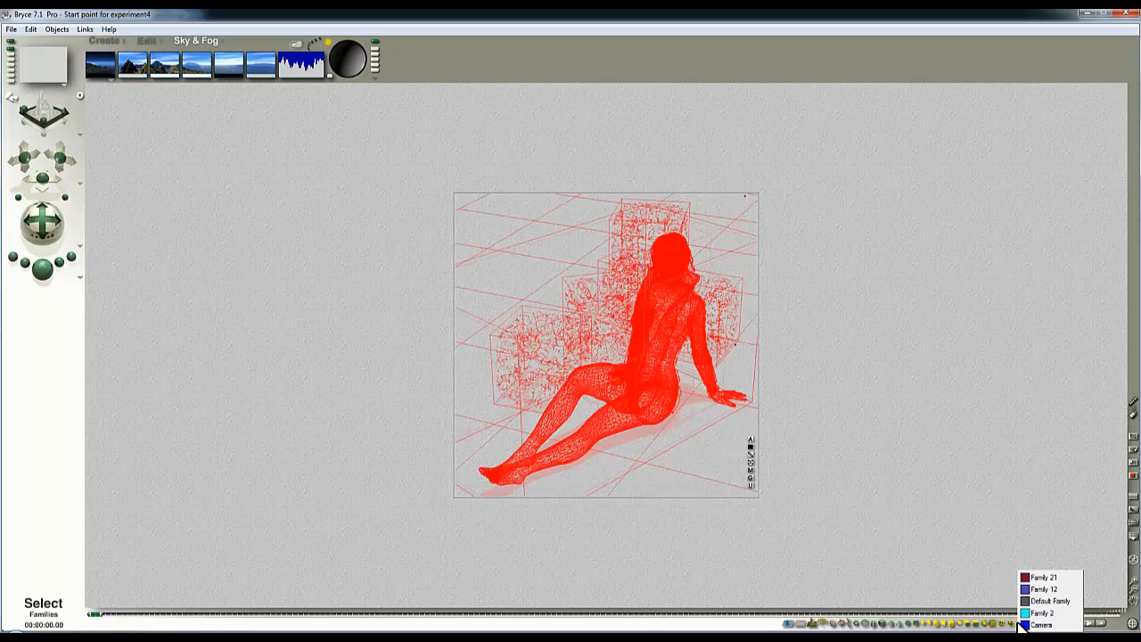
pyautogui.click(1054, 588)
pyautogui.click(751, 307)
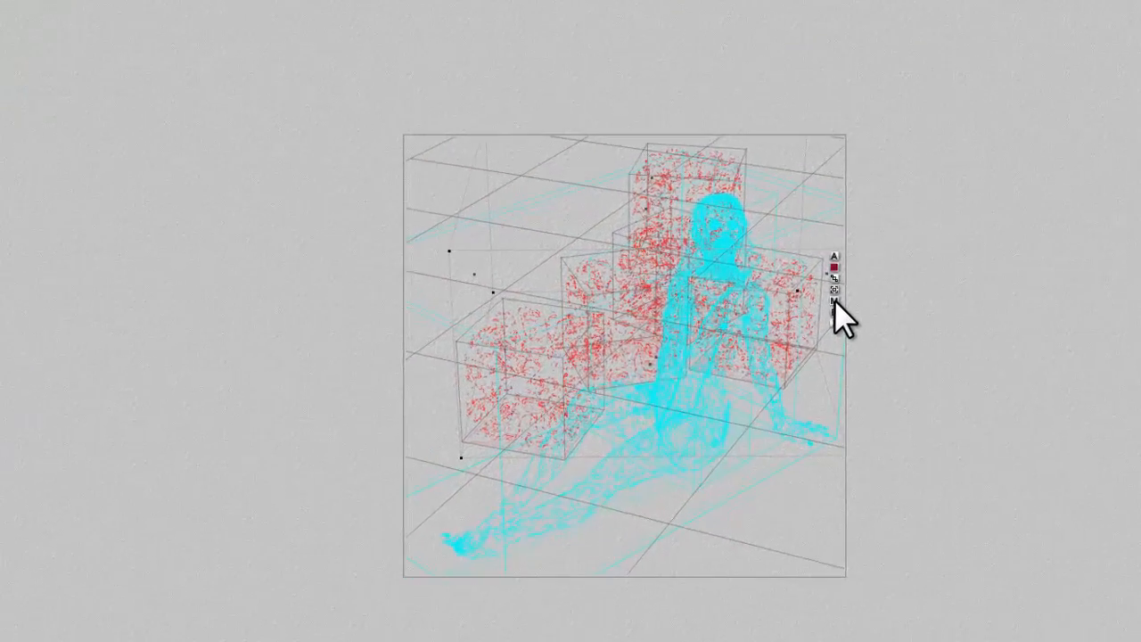
pyautogui.click(557, 171)
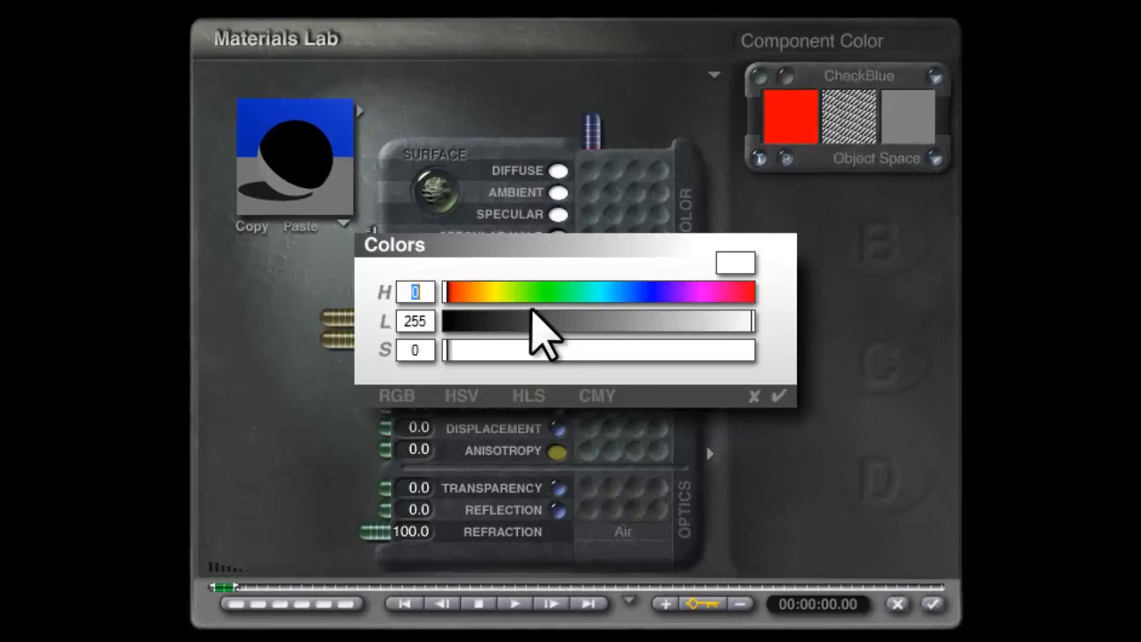
pyautogui.click(400, 394)
pyautogui.moveTo(664, 292); pyautogui.dragTo(443, 291)
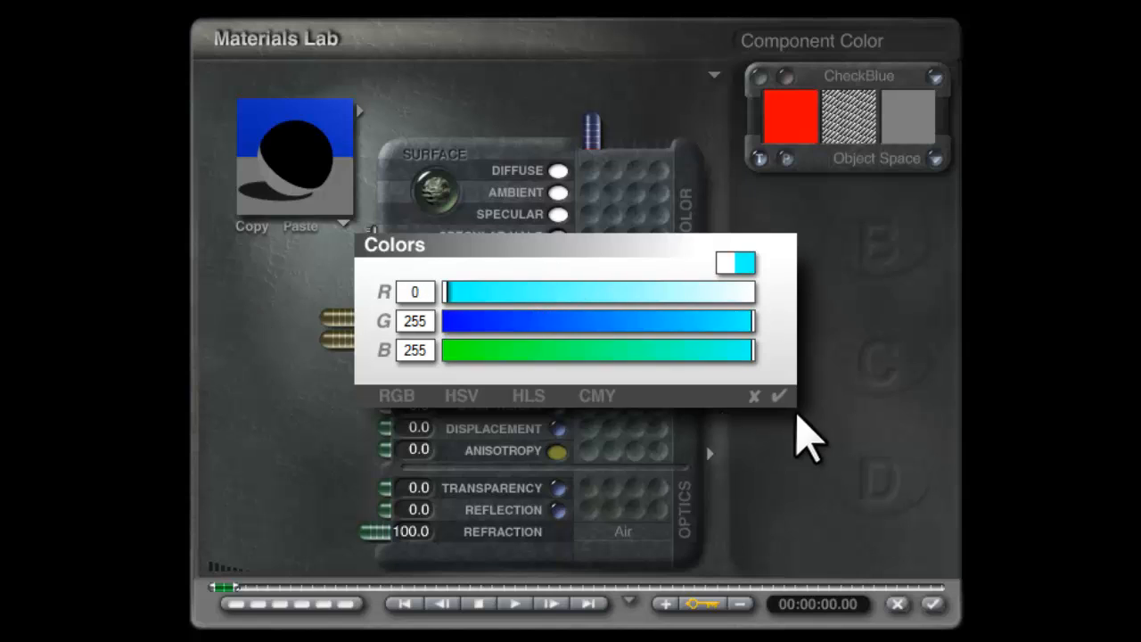
pyautogui.click(778, 396)
pyautogui.click(934, 606)
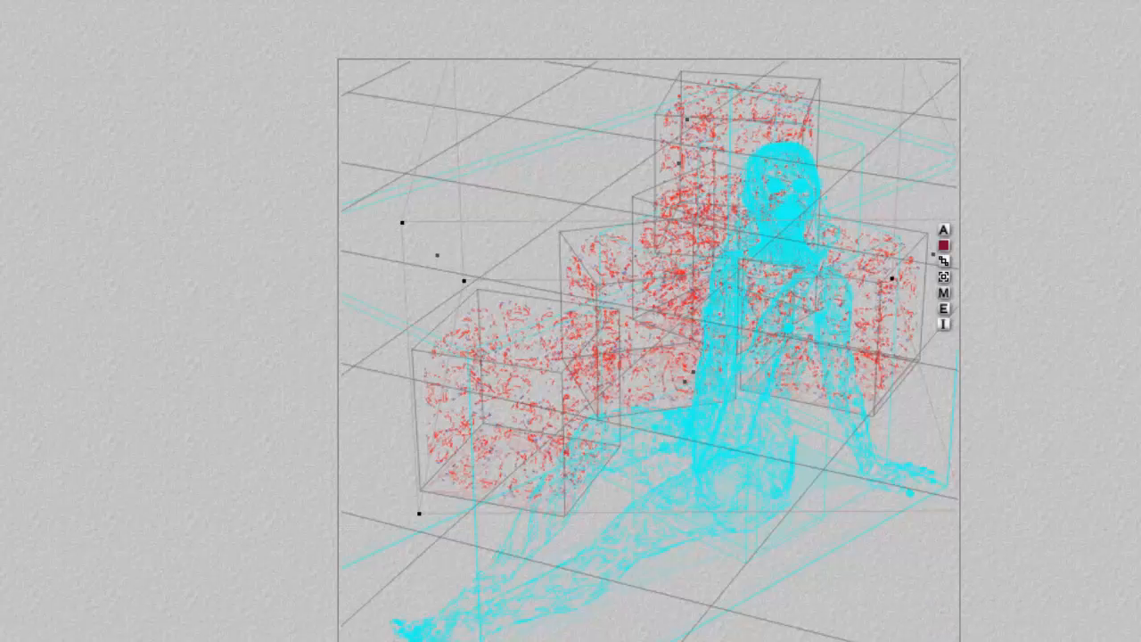
# - Select the cyan family figure mesh, set its diffuse color to red (RGB 255, 0, 1), and accept the material
pyautogui.click(886, 347)
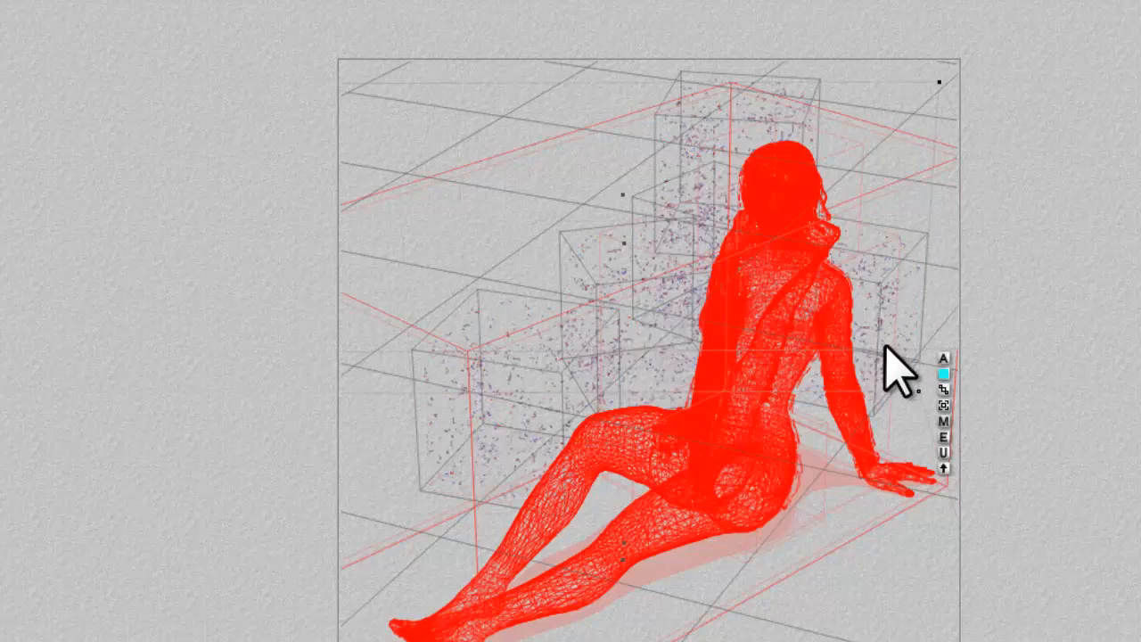
pyautogui.click(942, 426)
pyautogui.click(558, 171)
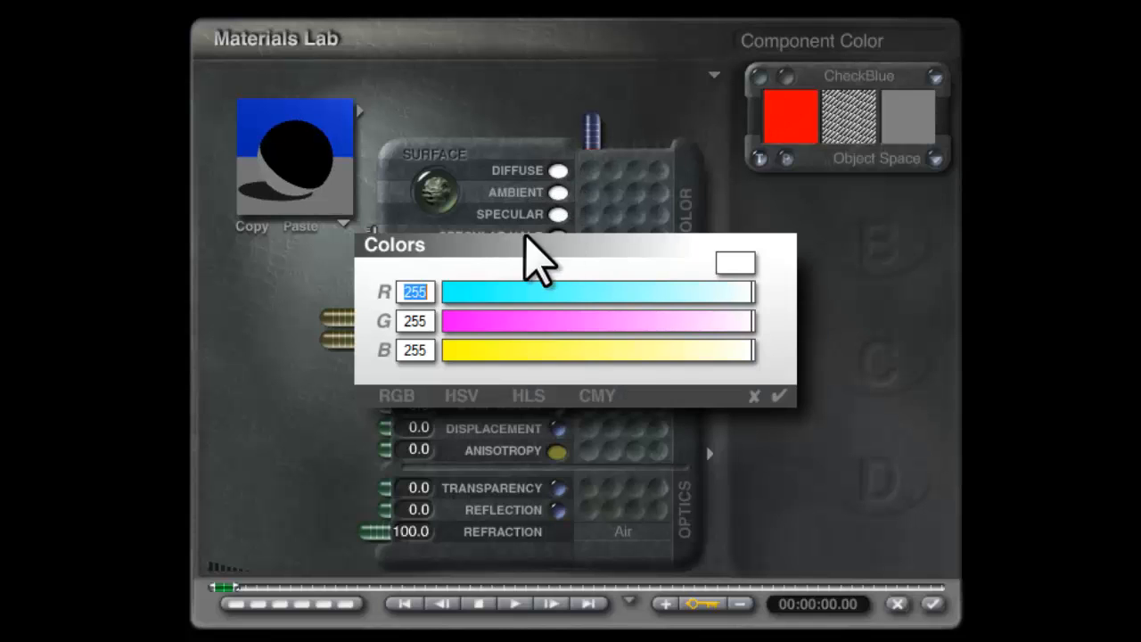
pyautogui.moveTo(753, 322); pyautogui.dragTo(464, 374)
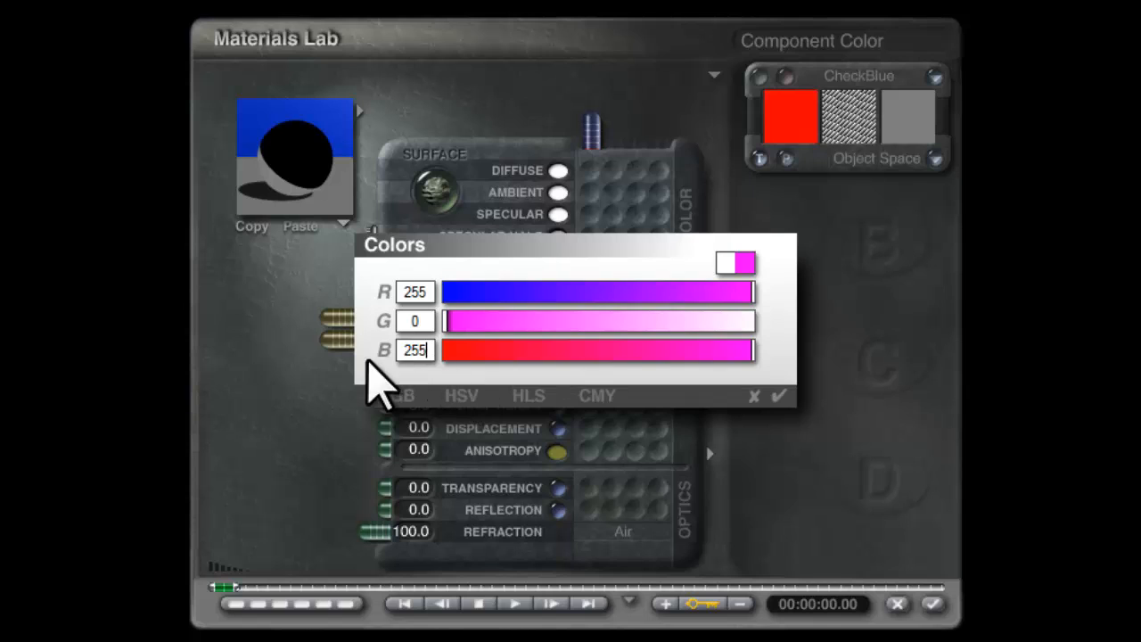
pyautogui.click(448, 350)
pyautogui.click(780, 397)
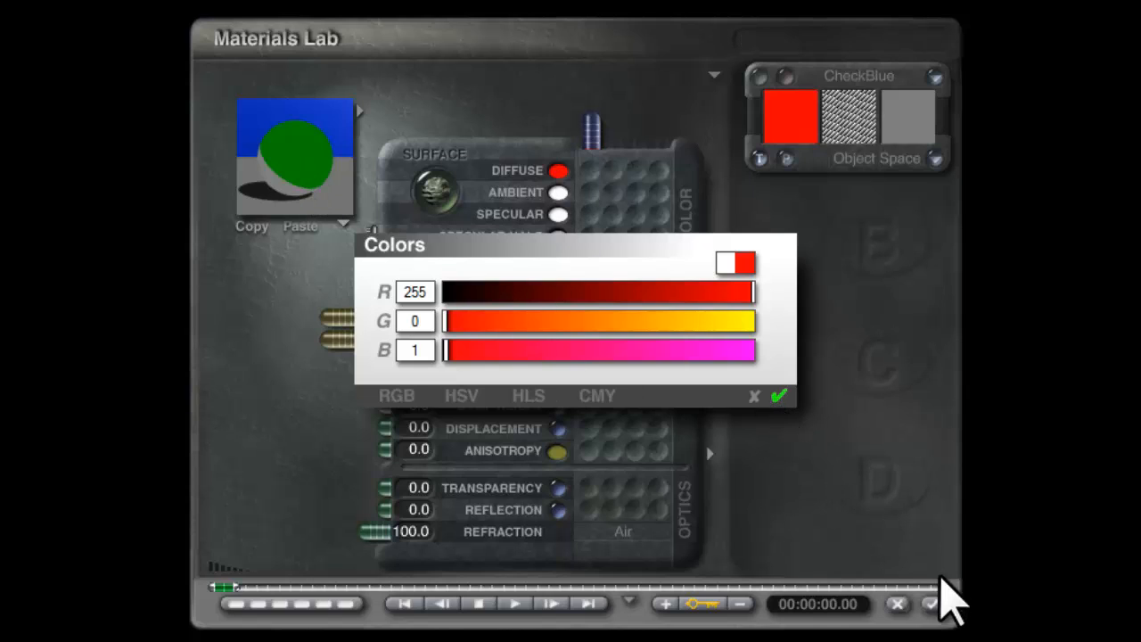
pyautogui.click(932, 604)
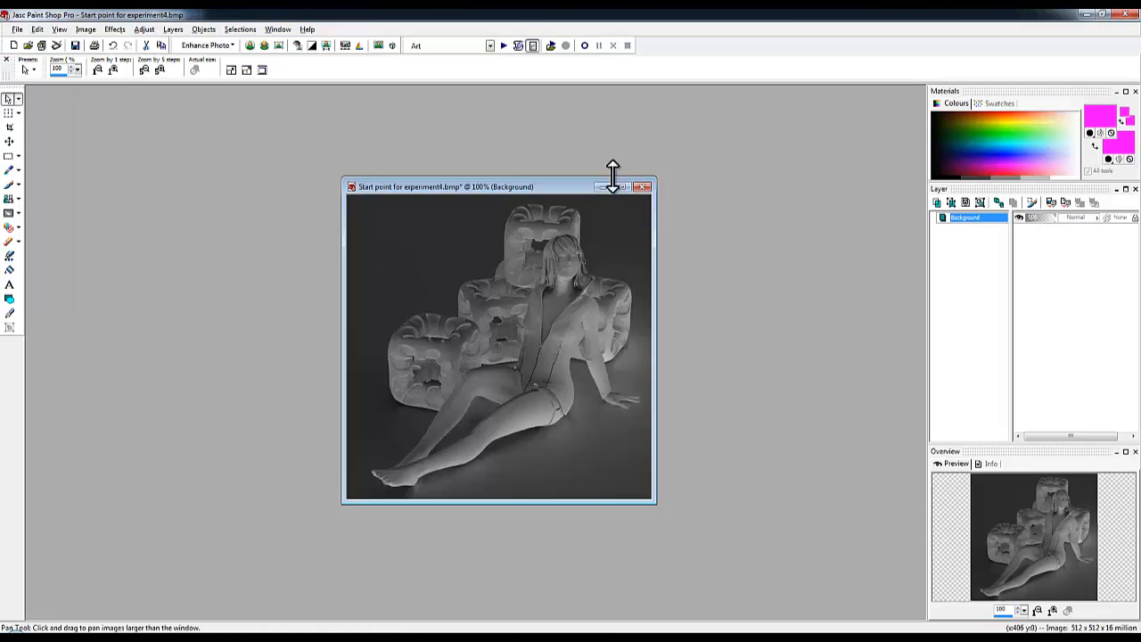
# - In the image editor, undo the last change to Start point for experiment4.bmp and apply Negative Image to Start point for experiment5.bmp
pyautogui.hotkey('ctrl', 'z')
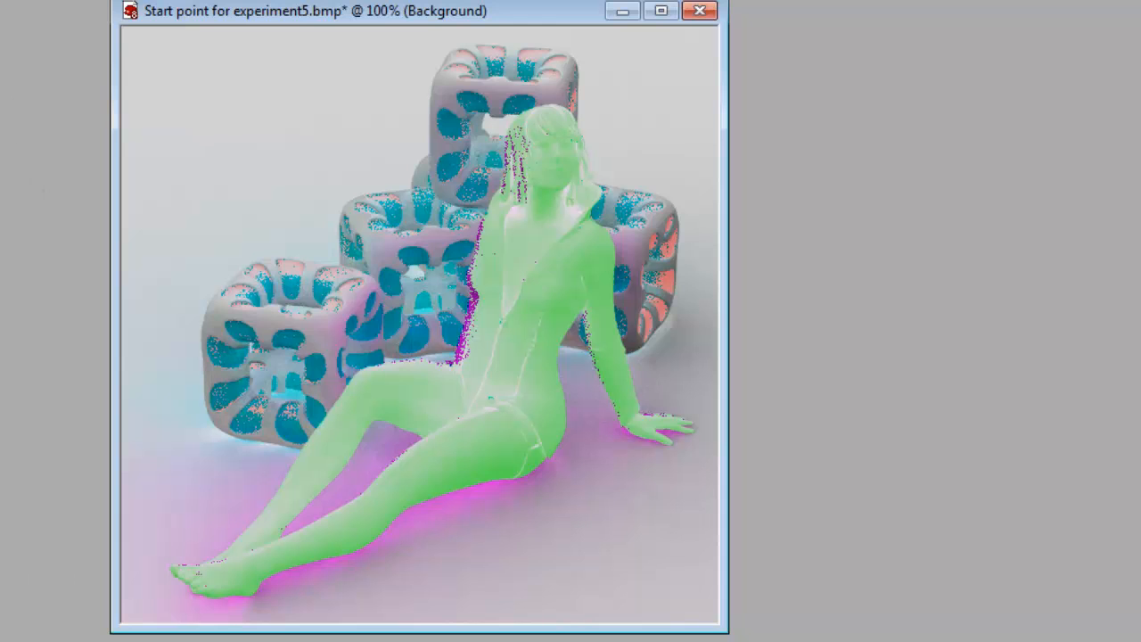
pyautogui.click(169, 2)
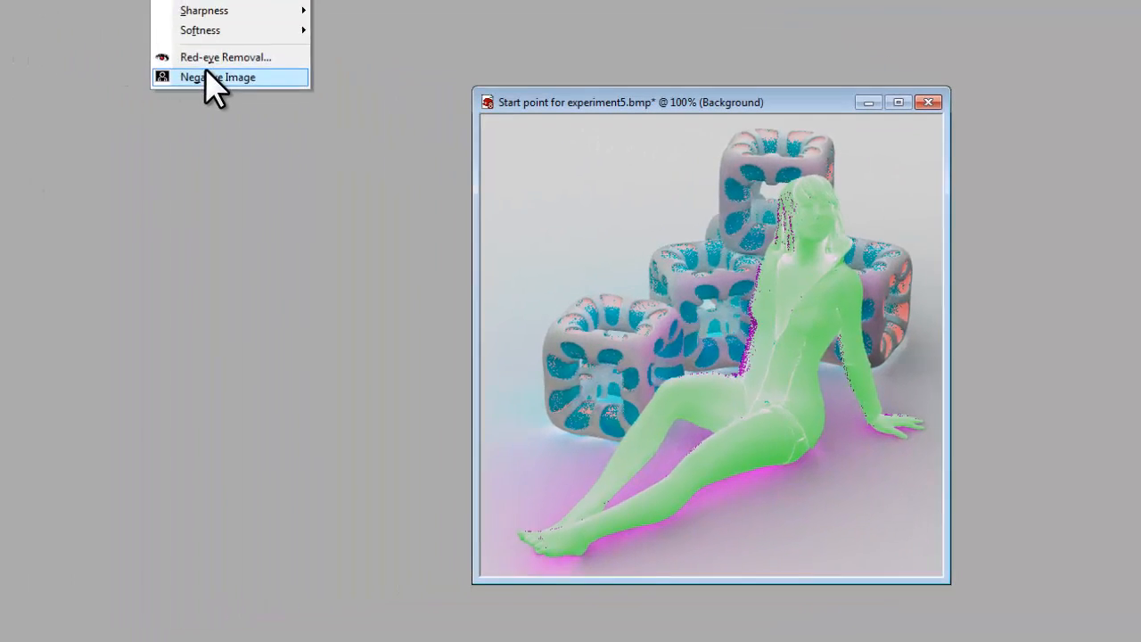
pyautogui.click(214, 78)
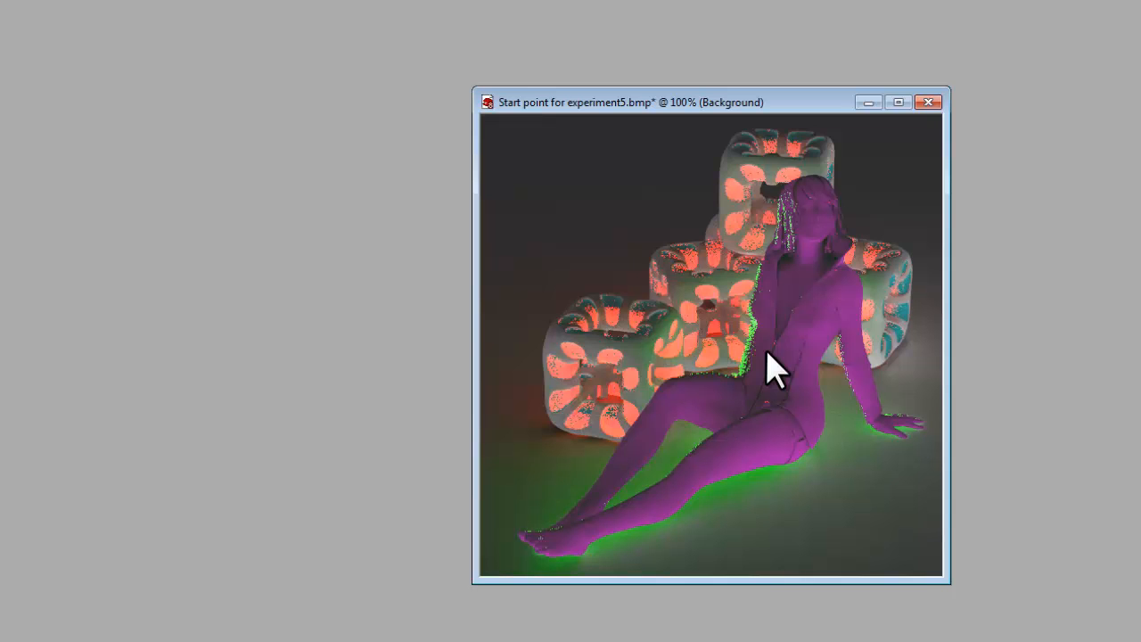
# - Spread out the image windows of experiments 5, 3 and 2 to compare their renders next to each other
pyautogui.moveTo(756, 115); pyautogui.dragTo(1140, 68)
pyautogui.moveTo(809, 107); pyautogui.dragTo(384, 134)
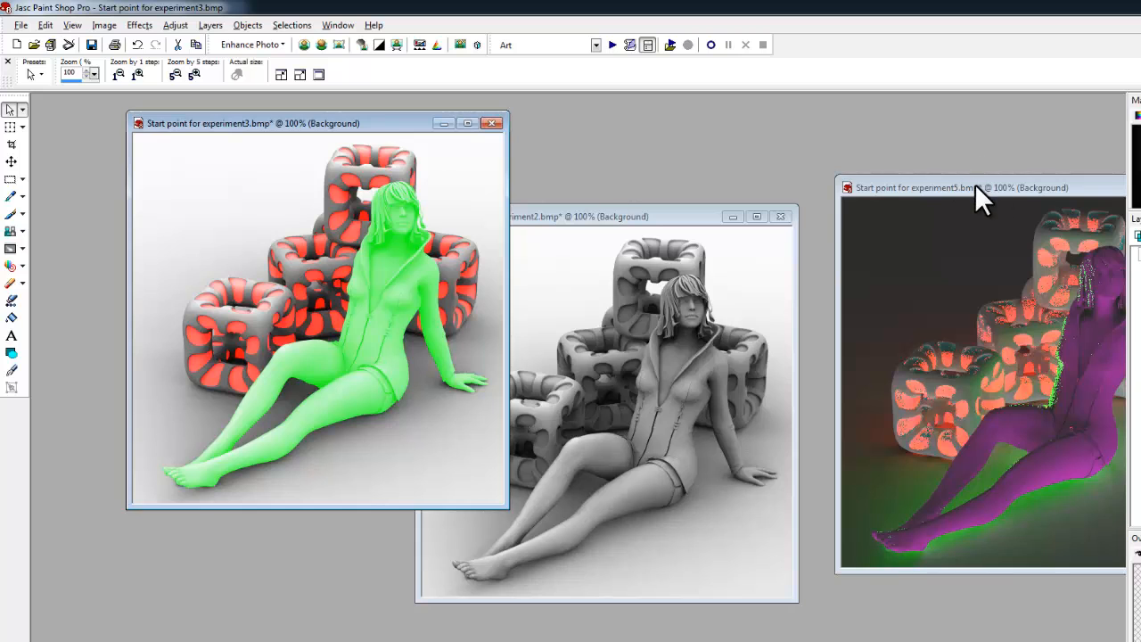
pyautogui.moveTo(974, 183); pyautogui.dragTo(827, 150)
pyautogui.click(333, 122)
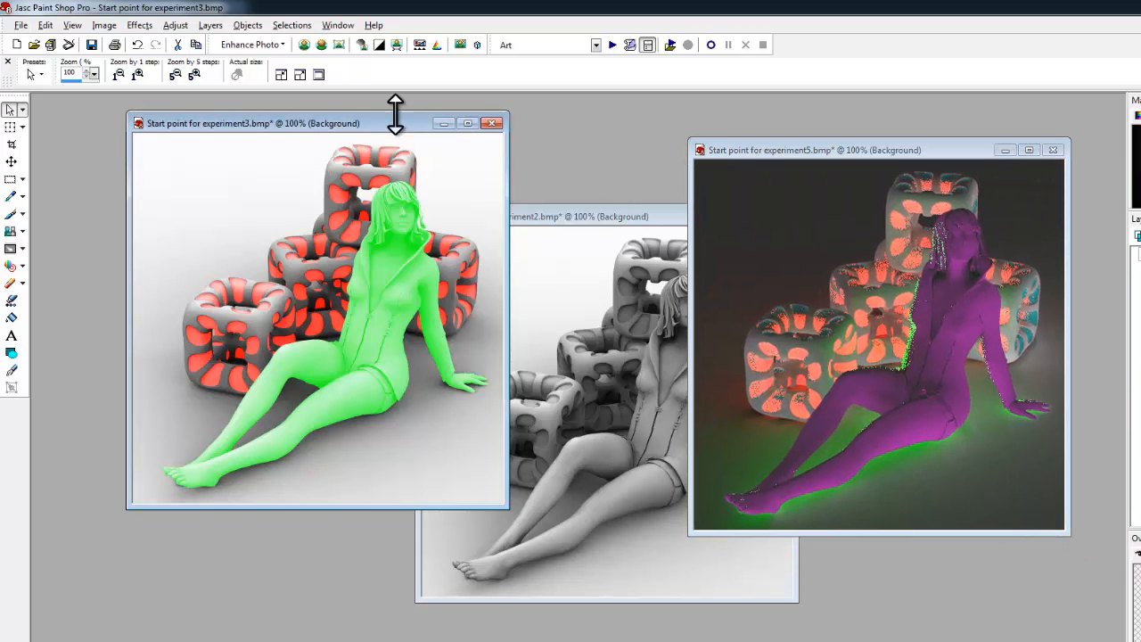
pyautogui.moveTo(398, 121); pyautogui.dragTo(347, 178)
pyautogui.click(511, 213)
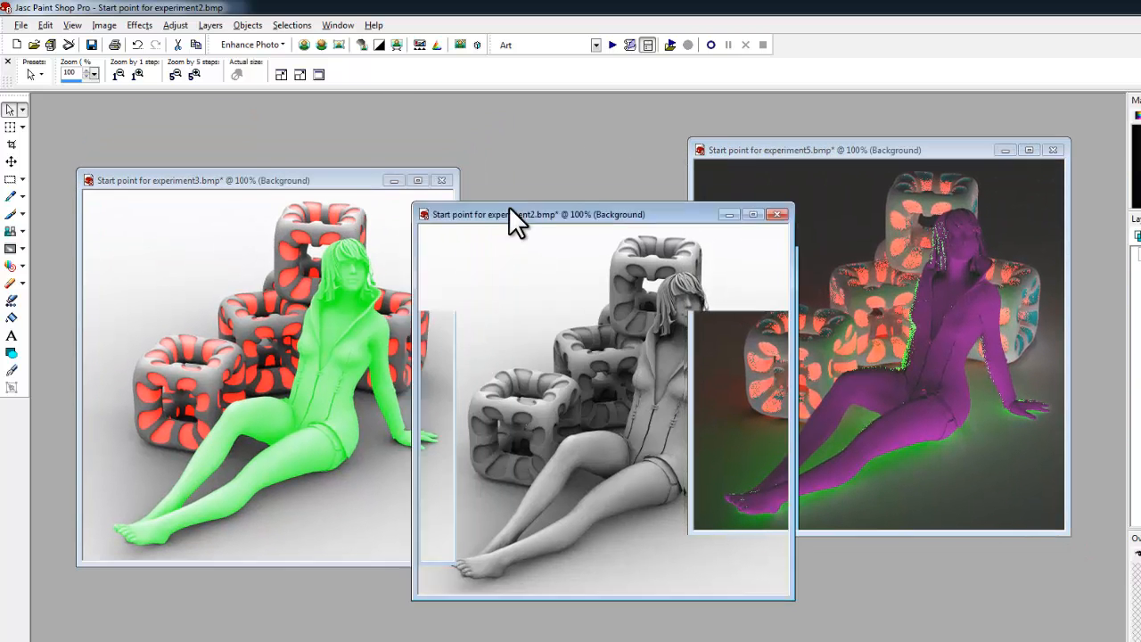
pyautogui.moveTo(508, 208); pyautogui.dragTo(400, 313)
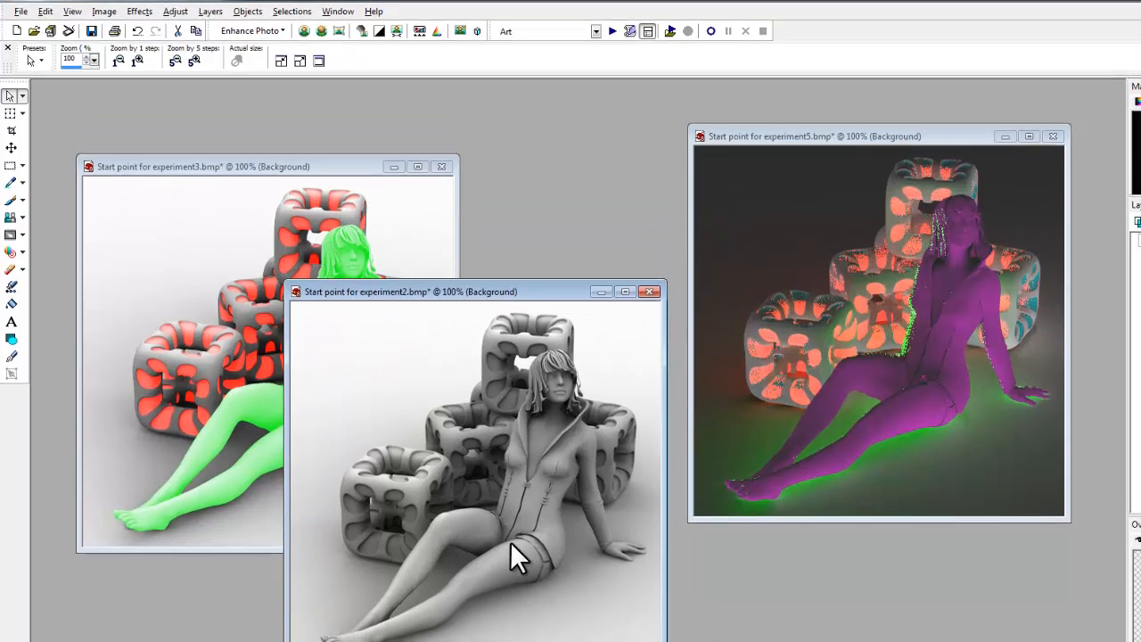